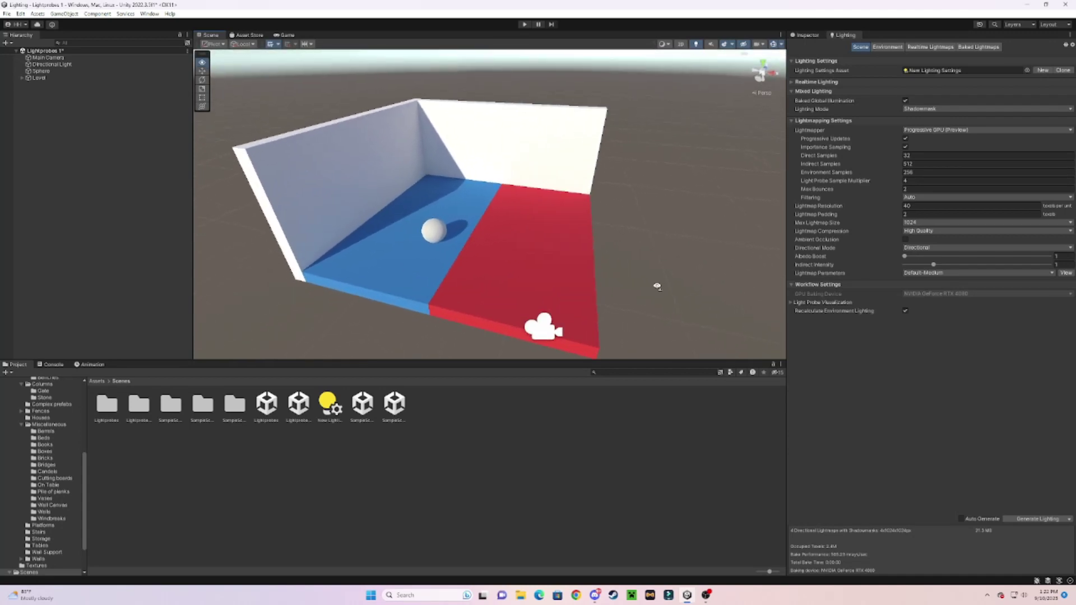
Enlarge the Scene view by shrinking the Project window, and frame the whole room
left_click_drag(537, 360, 550, 503)
right_click_drag(538, 357, 513, 362)
key("w")
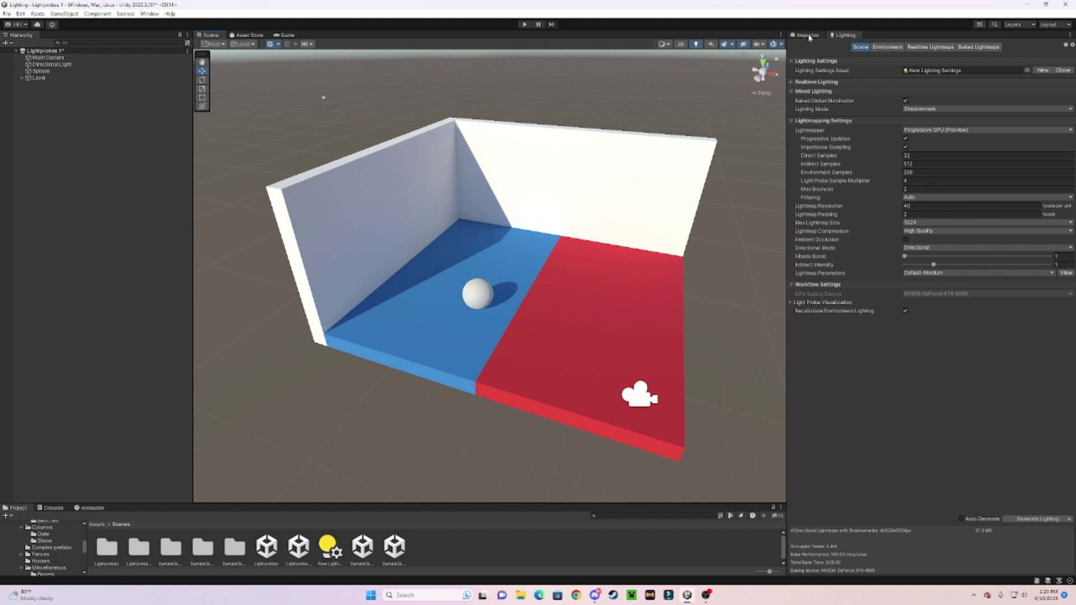
Inspect the static and lightmap settings of the room's two walls and its blue floor in the Inspector
right_click_drag(671, 193, 670, 193)
scroll(671, 192, "up", 1)
scroll(673, 192, "up", 4)
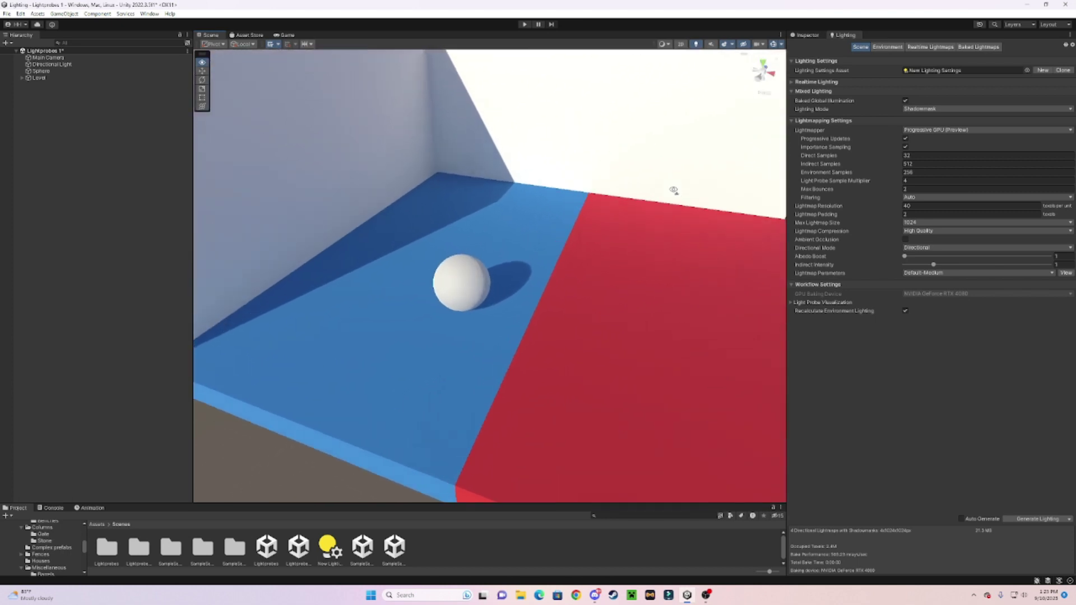
scroll(673, 190, "down", 6)
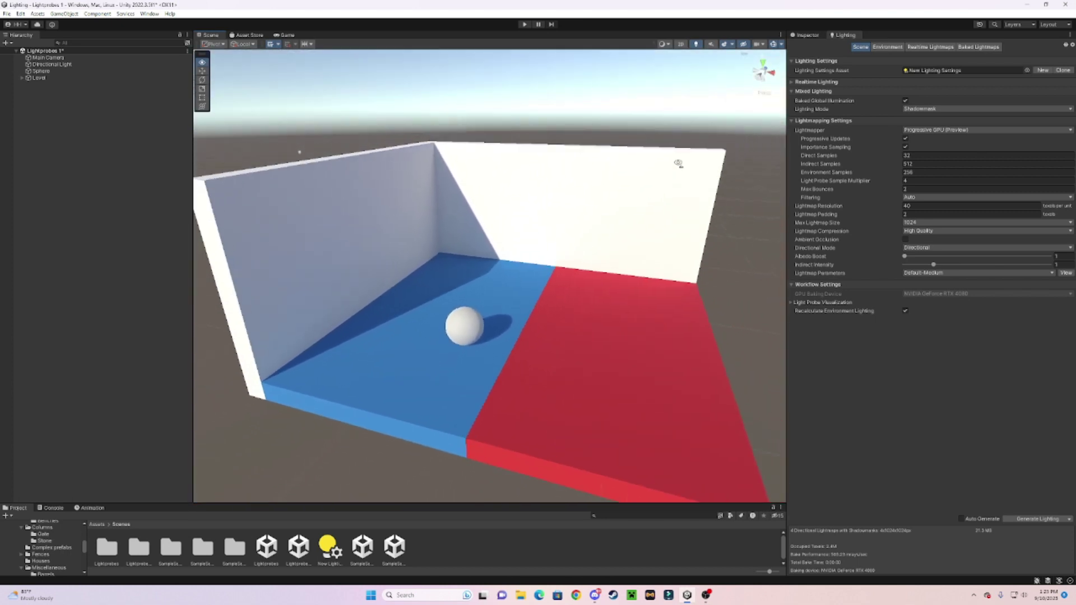
right_click_drag(678, 162, 652, 204)
key("w")
key("s")
left_click(652, 204)
left_click(807, 35)
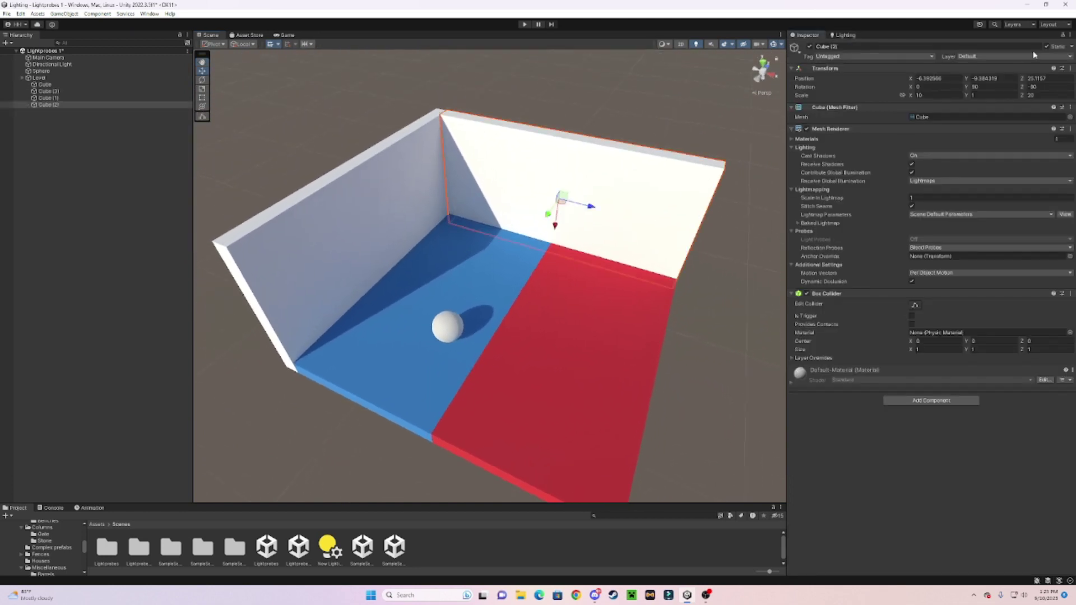
left_click(390, 201)
left_click(484, 267)
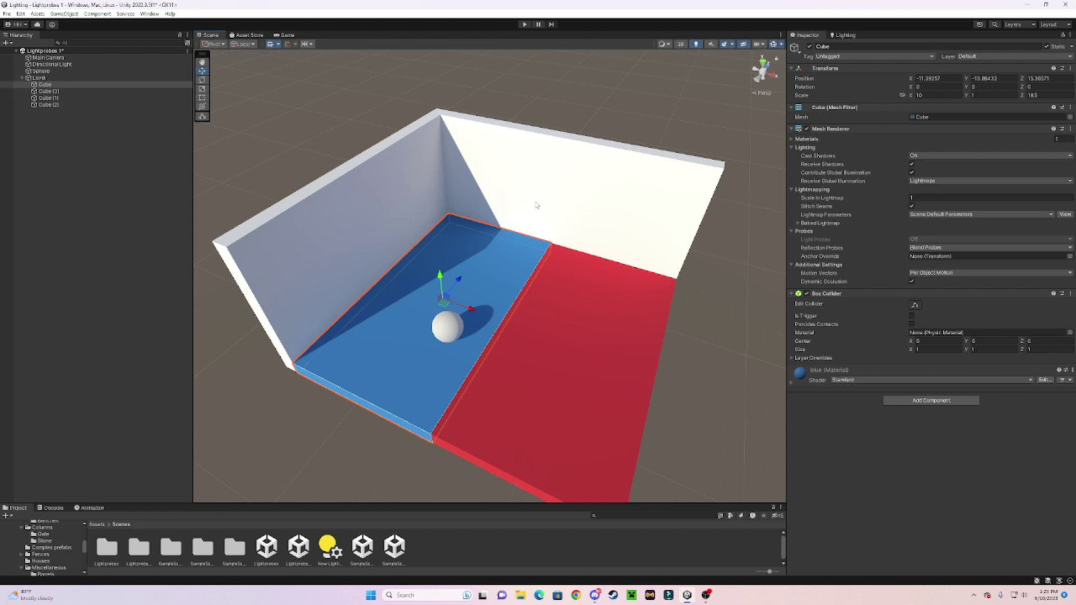
left_click(572, 263)
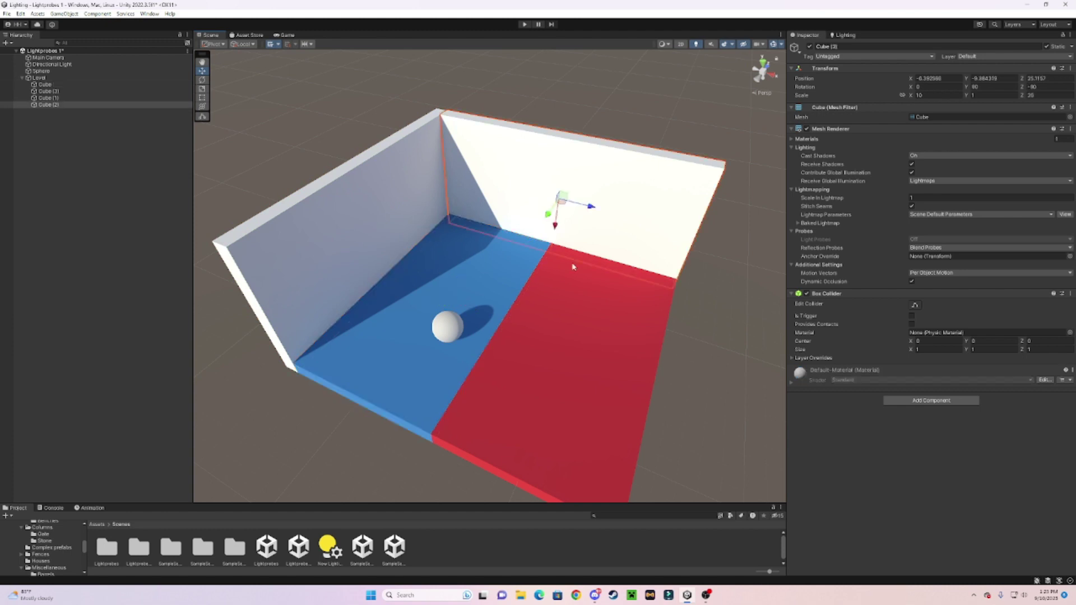
left_click(632, 126)
Examine the lighting and shadows on the room's walls, floor and sphere from several angles and distances
right_click_drag(634, 126, 614, 109)
key("w")
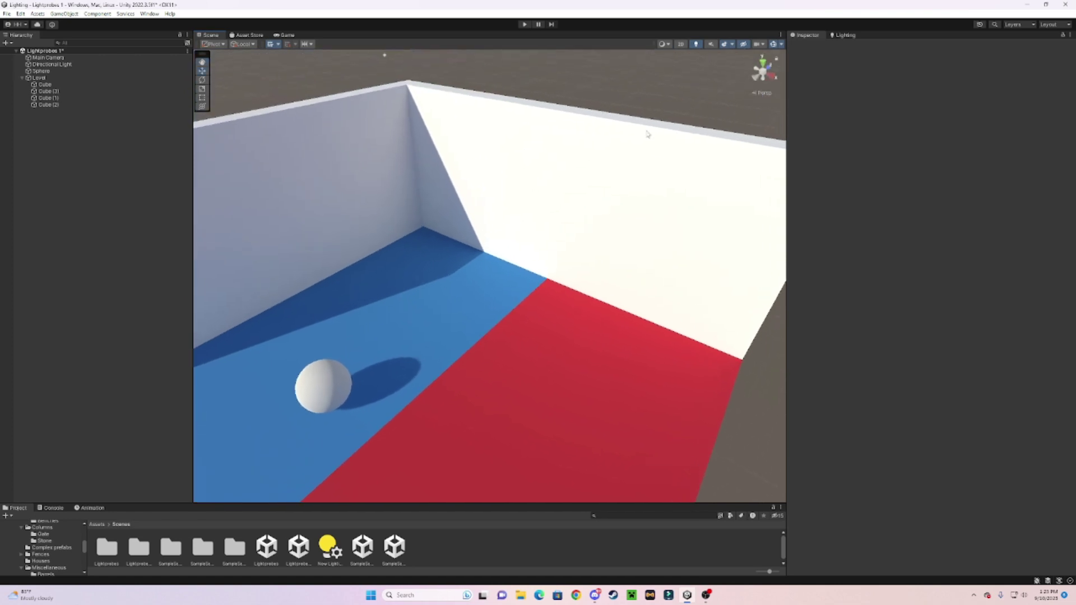
right_click_drag(429, 186, 375, 293)
key("w")
key("s")
key("w")
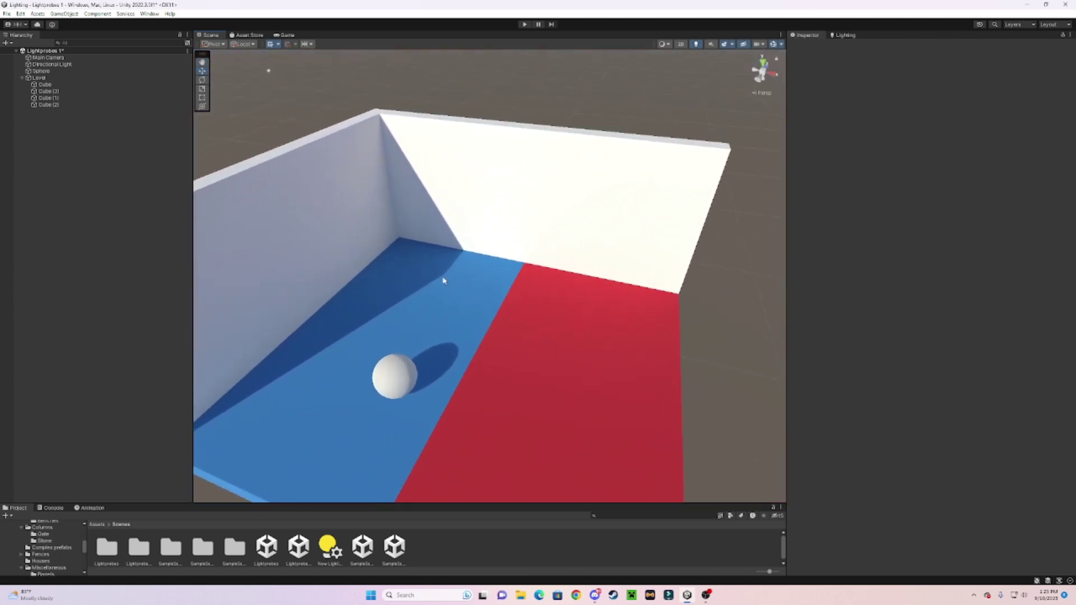
scroll(443, 280, "down", 5)
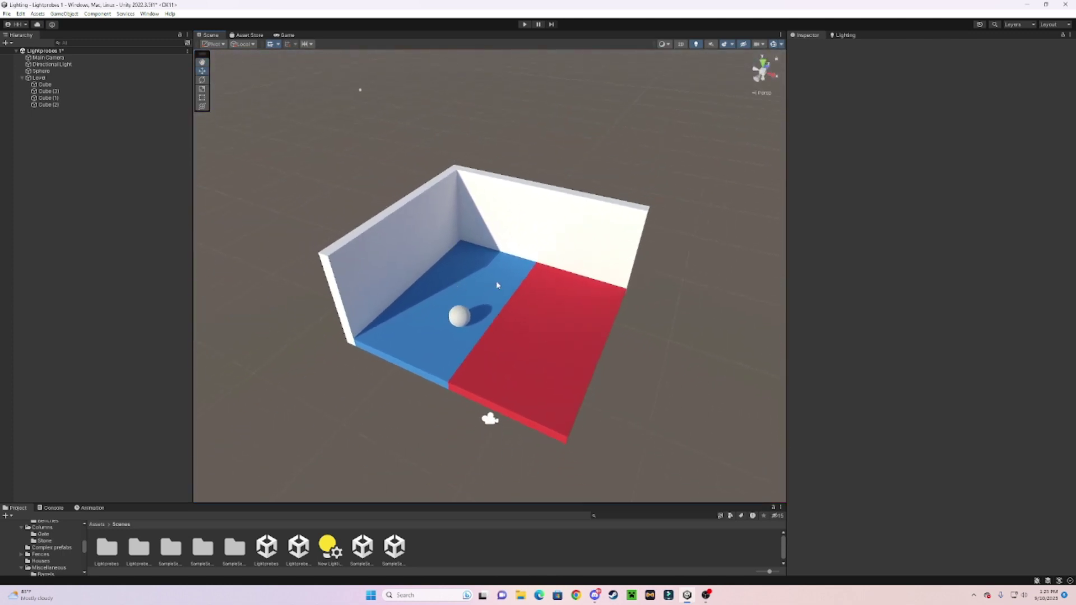
right_click_drag(496, 285, 488, 236)
key("w")
key("s")
key("a")
key("d")
key("s")
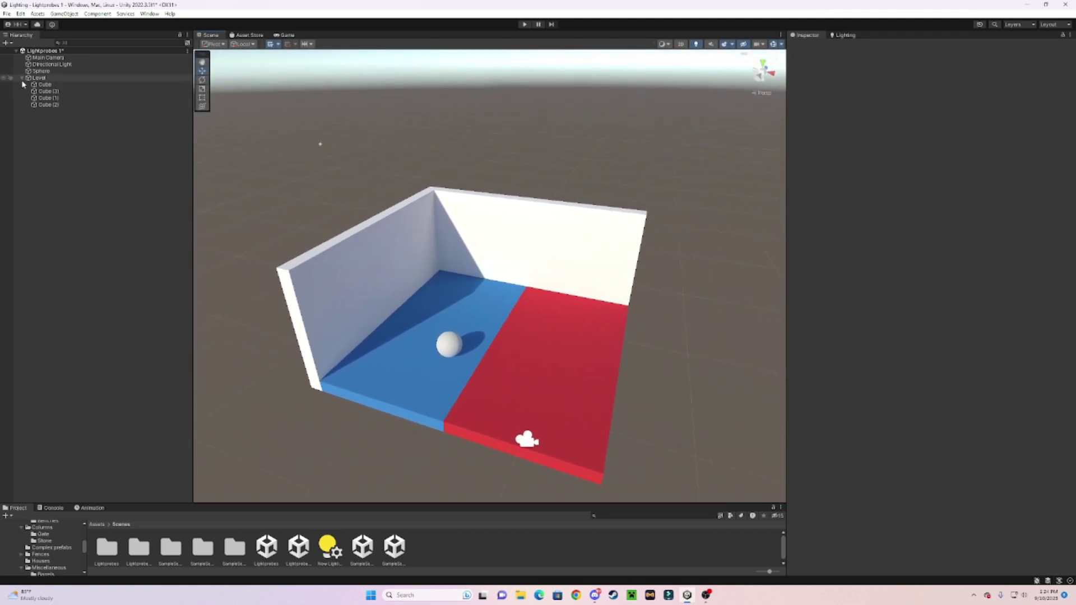
Review the Level group's contents in the Hierarchy and inspect its walls and its red and blue floor pieces
left_click(22, 78)
key("w")
right_click_drag(568, 227, 507, 216)
key("d")
left_click(22, 78)
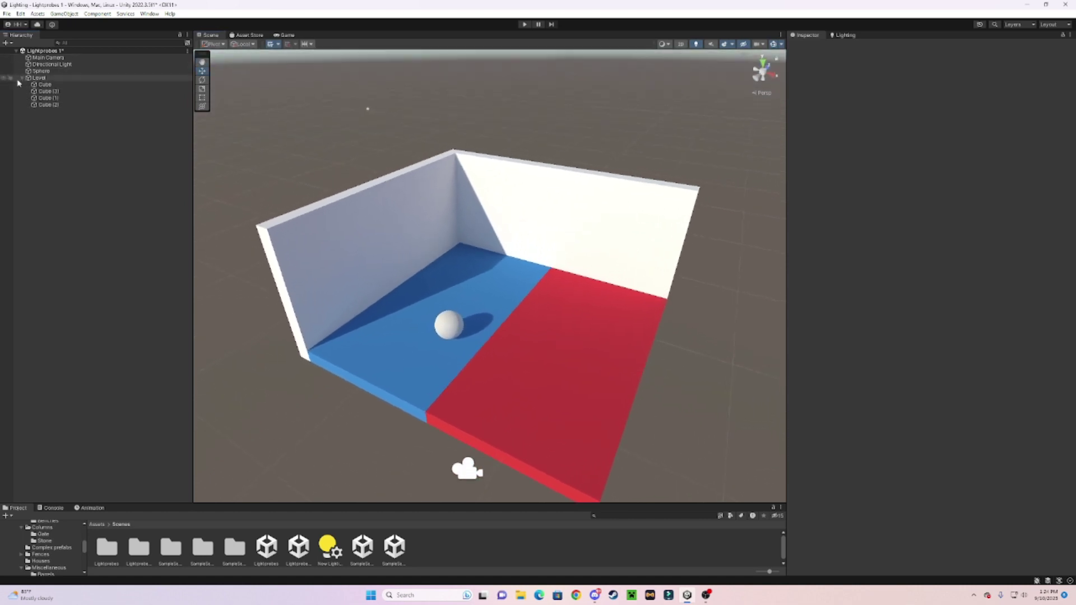
left_click(22, 79)
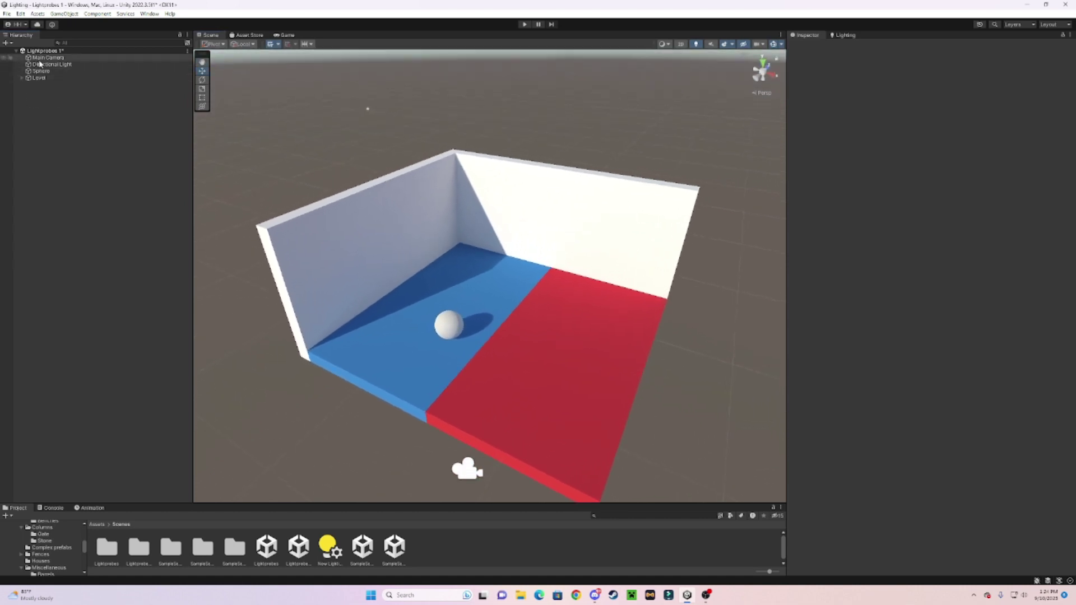
left_click(581, 230)
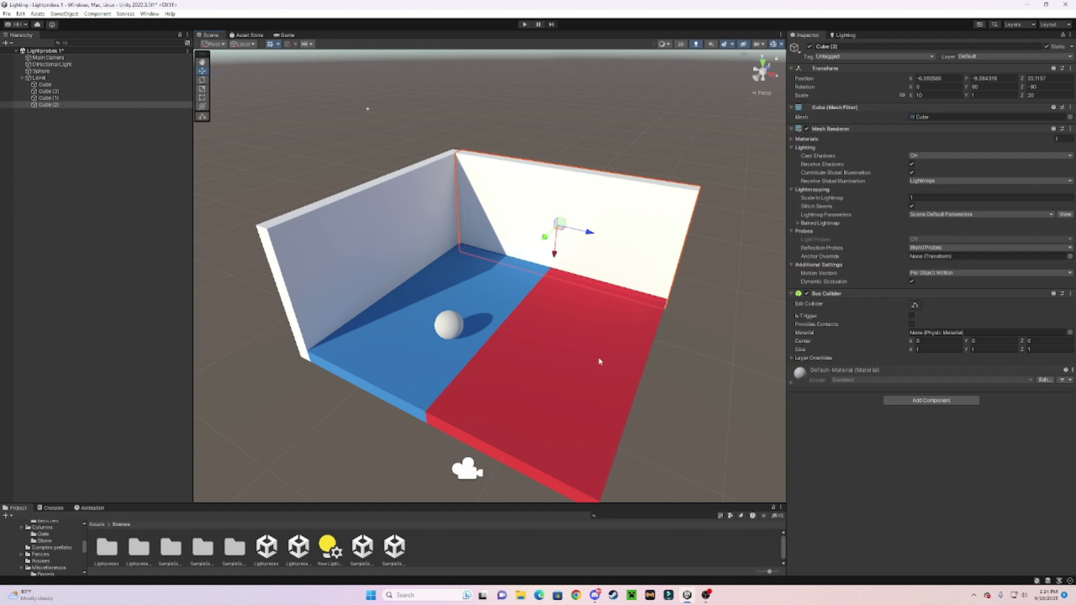
left_click(599, 362)
left_click(470, 286)
left_click(394, 253)
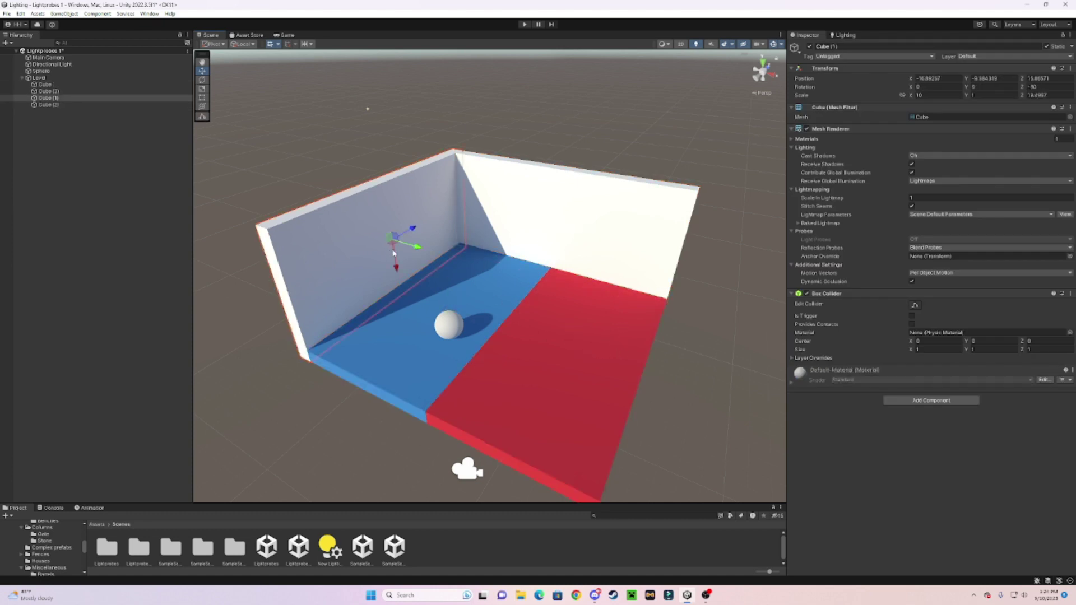
Move the sphere to the border between the blue and red floors, then collapse the Level group and clear the selection
left_click(456, 332)
left_click_drag(454, 335, 534, 298)
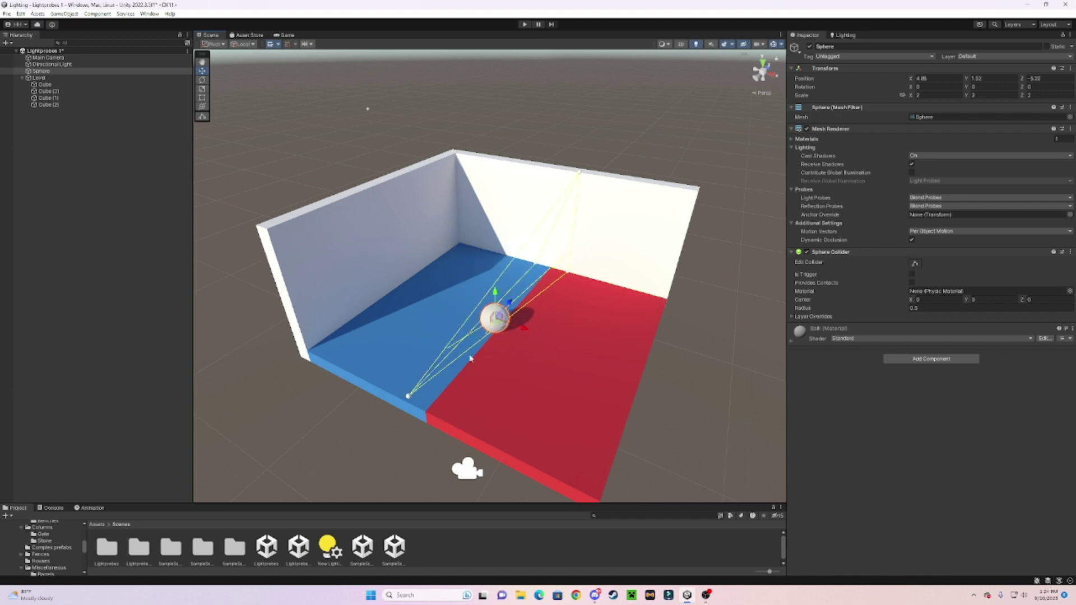
left_click(22, 78)
left_click(120, 241)
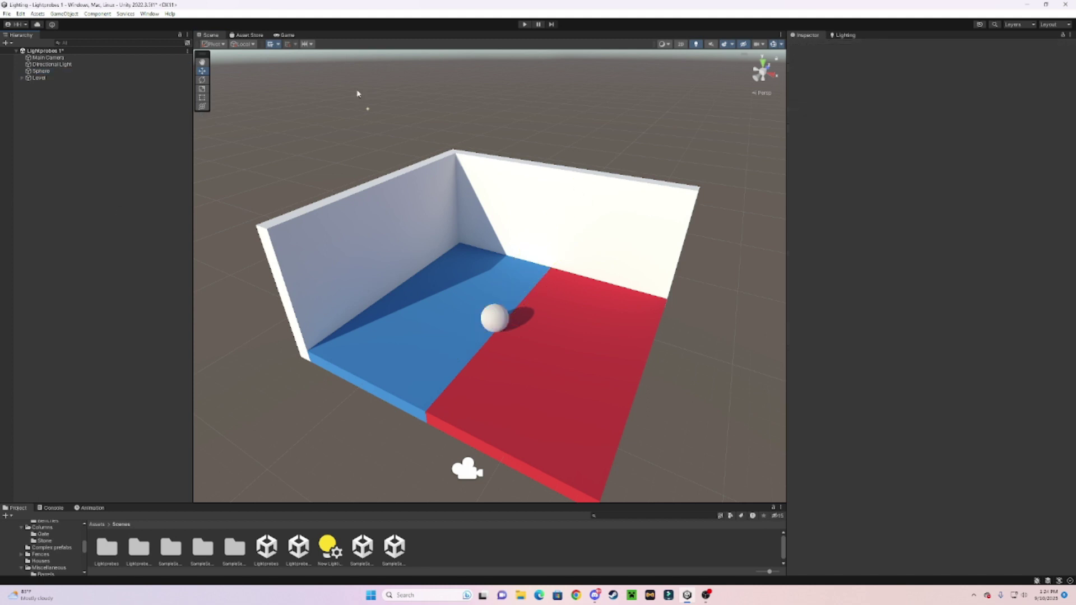
Inspect the Main Camera and the static settings of the Level's walls and floor pieces
left_click(77, 58)
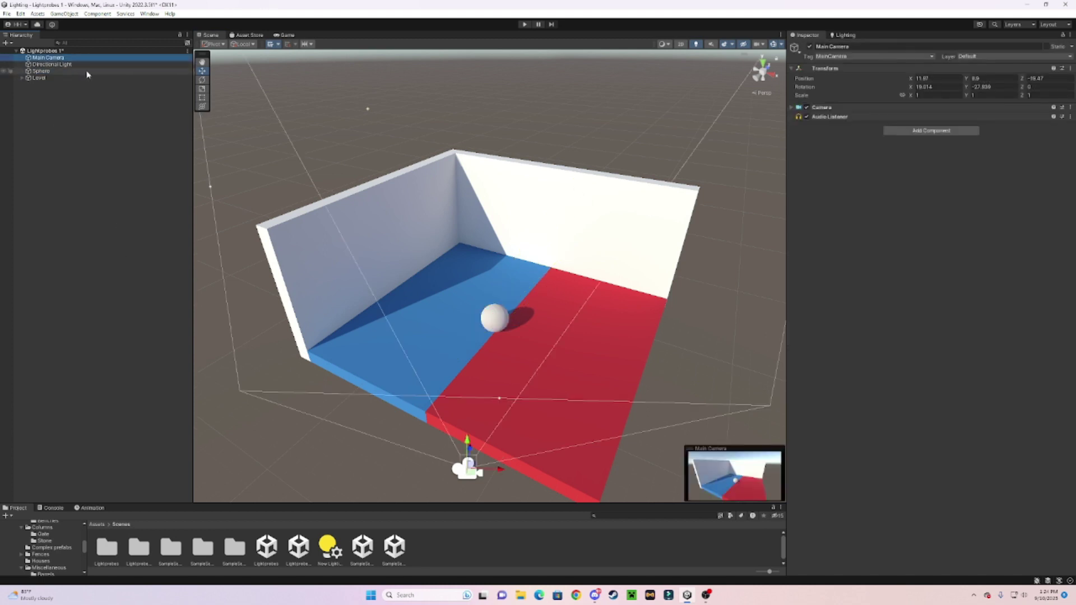
left_click(441, 193)
left_click(504, 192)
left_click(570, 304)
left_click(476, 286)
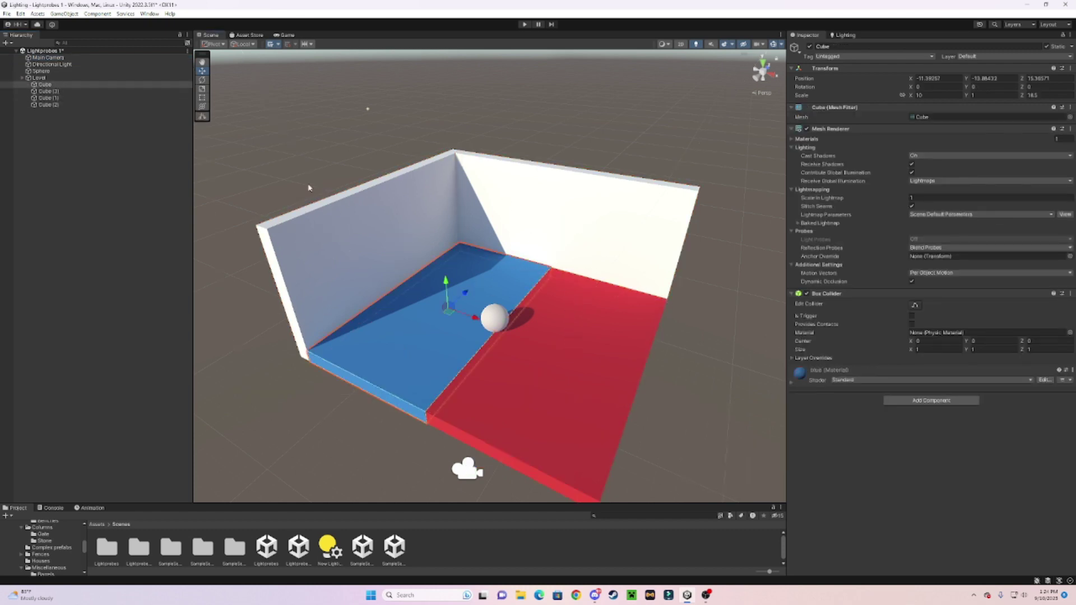
Try the Baked mode on the Directional Light and return it to Mixed
left_click(69, 64)
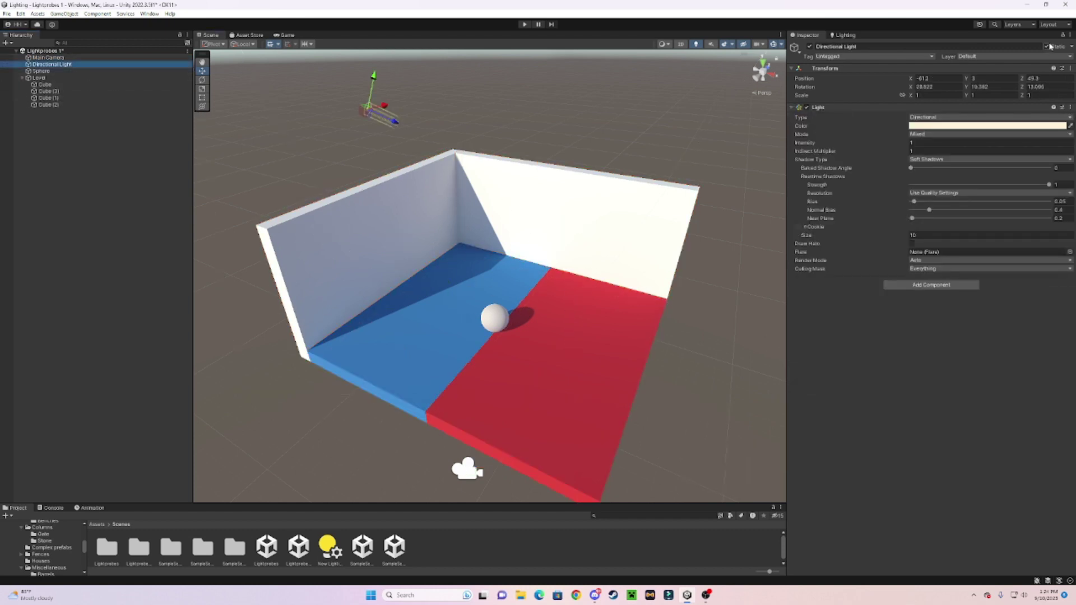
left_click(925, 134)
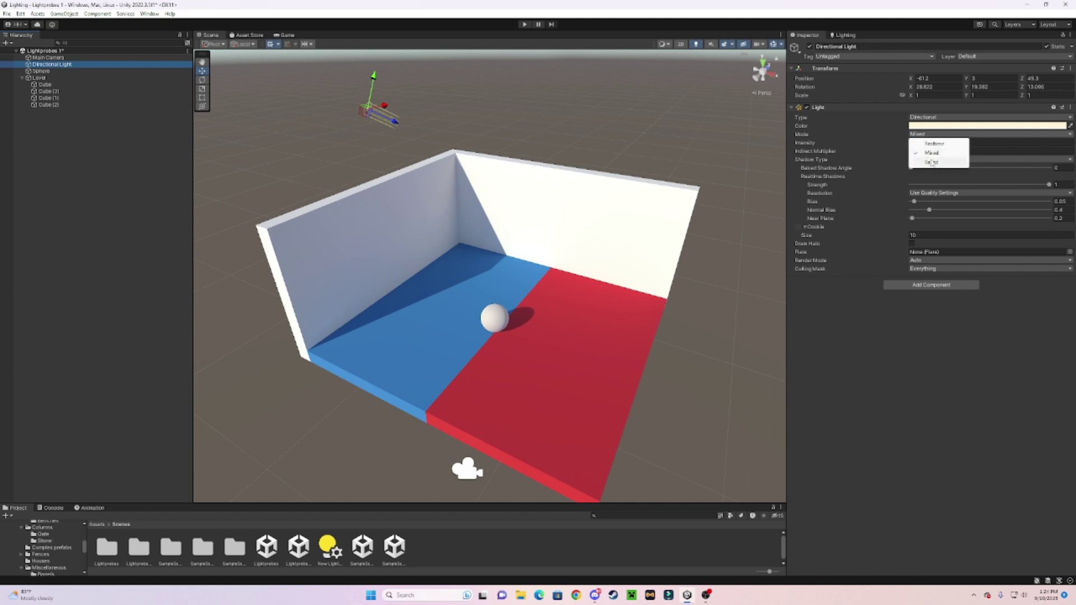
left_click(931, 162)
left_click(930, 135)
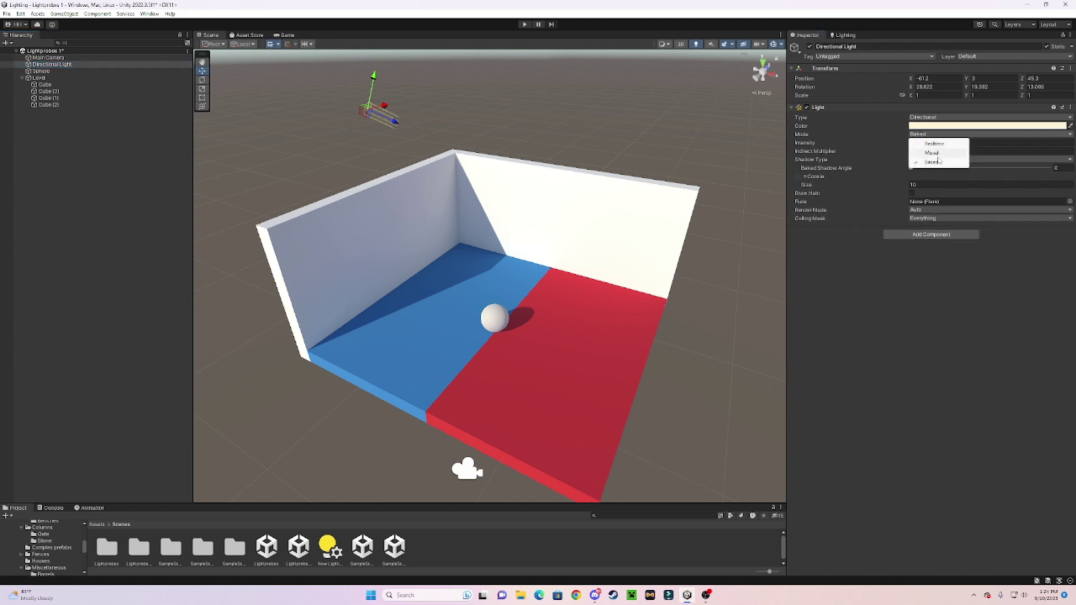
left_click(939, 160)
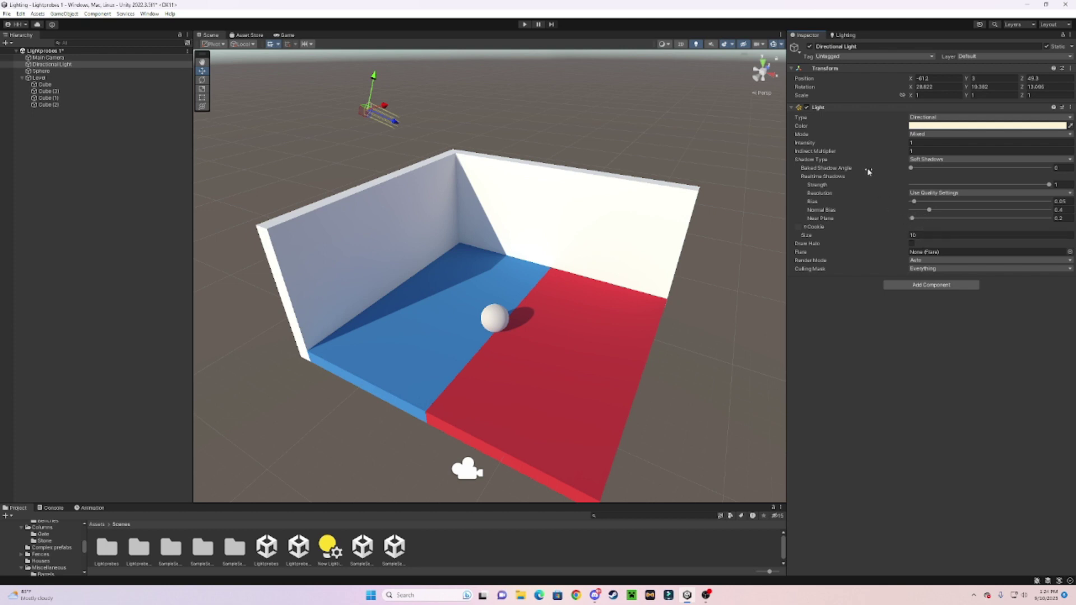
Open the Lighting window with the scene's lighting settings
scroll(717, 149, "down", 6)
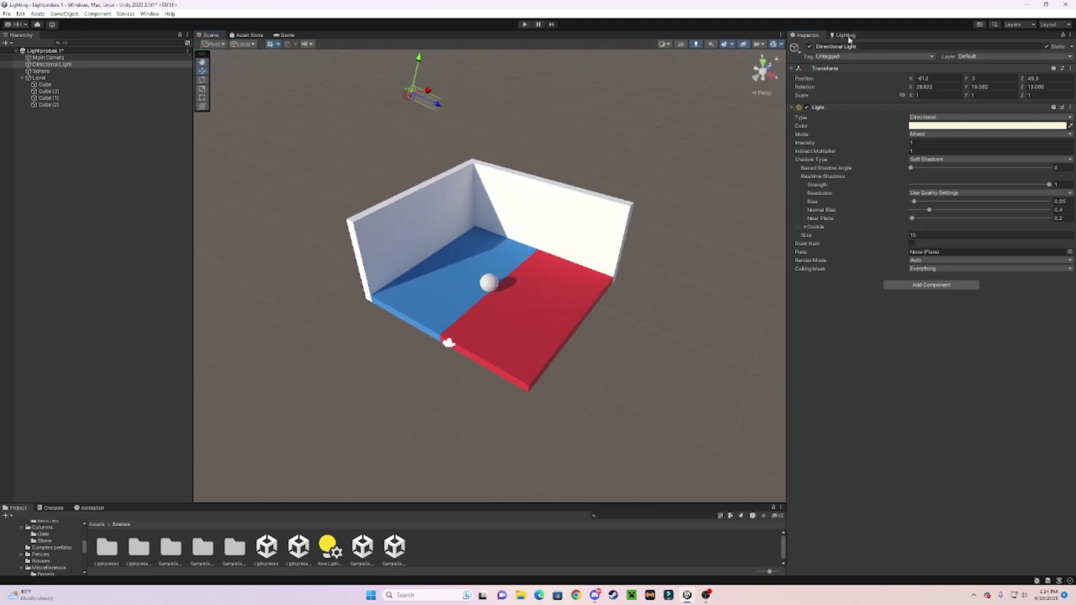
left_click(846, 35)
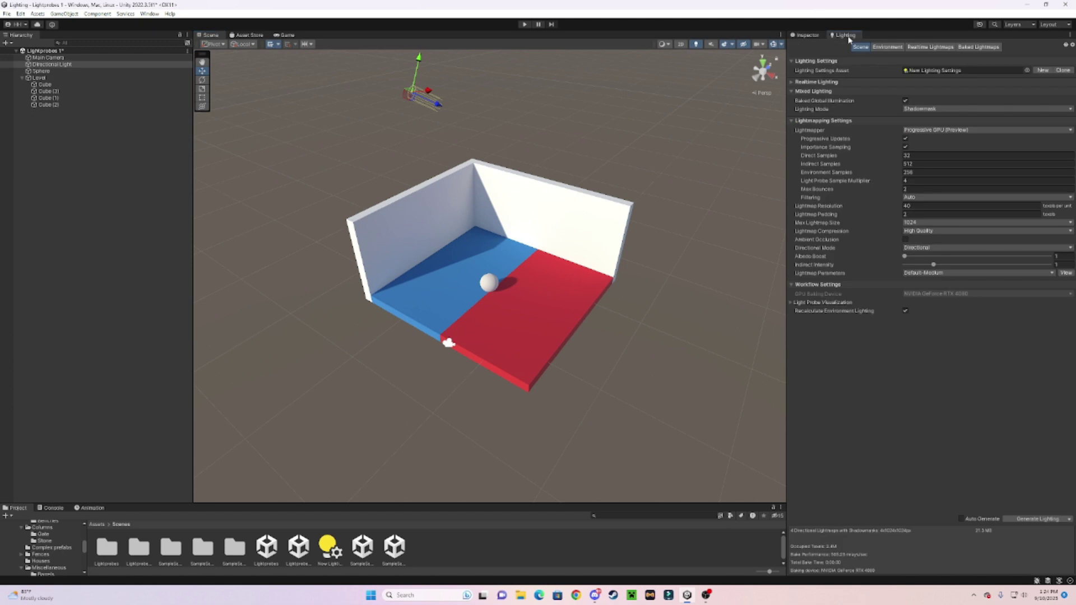
left_click(151, 13)
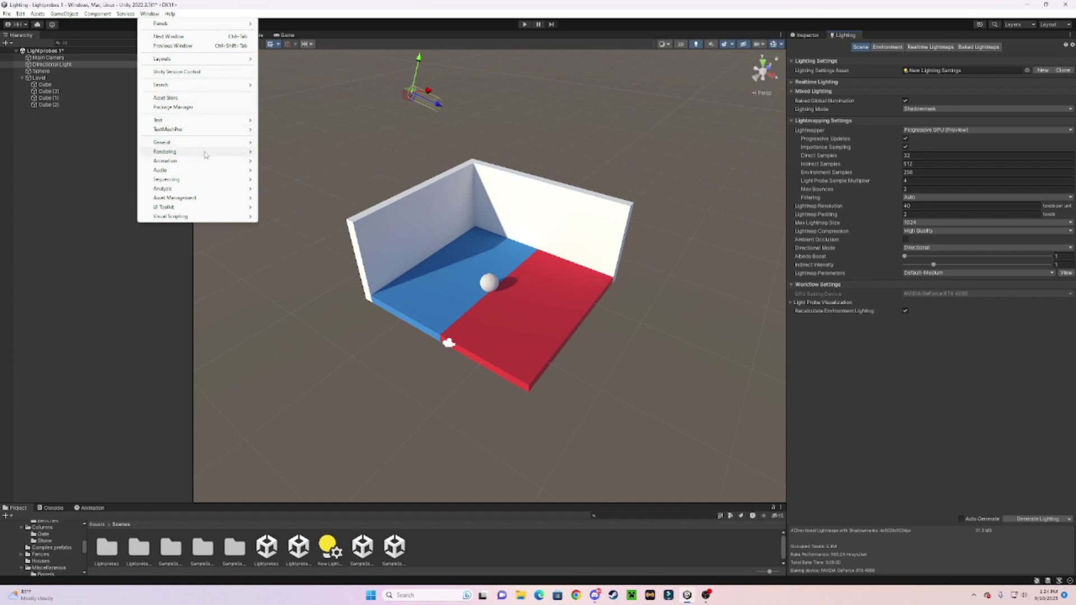
mouse_move(206, 155)
left_click(294, 151)
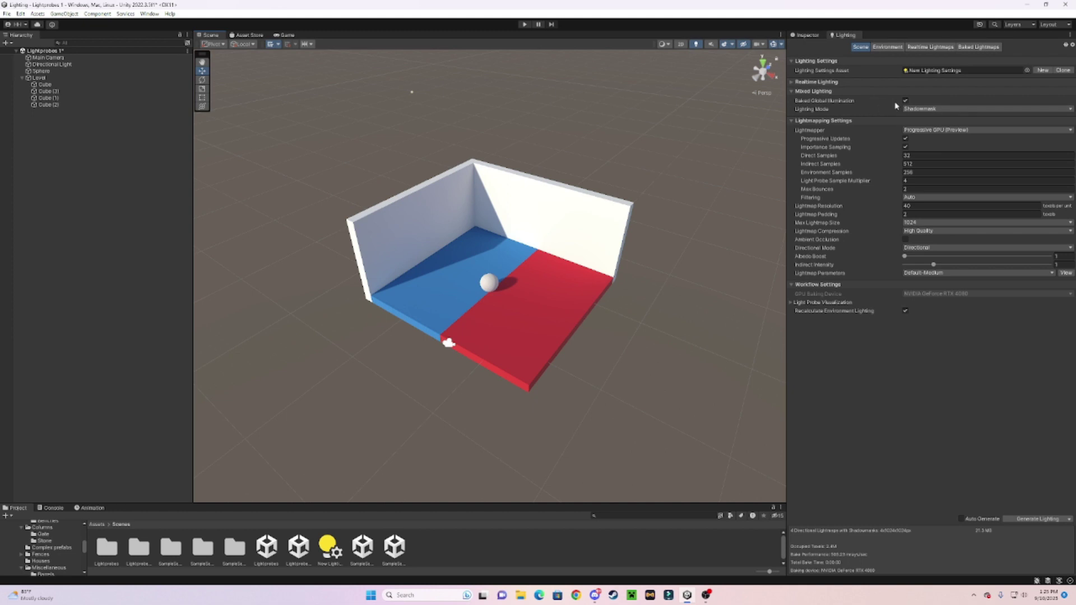
Review the Mixed Lighting mode options while keeping Shadowmask, and collapse the Mixed Lighting section
left_click(918, 109)
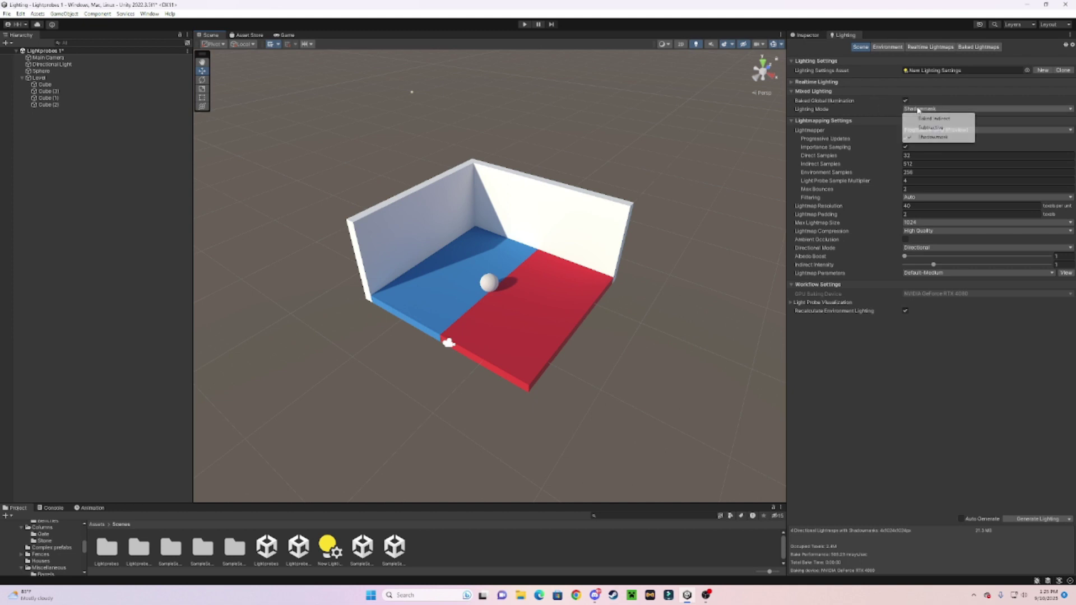
left_click(933, 111)
left_click(940, 110)
left_click(940, 110)
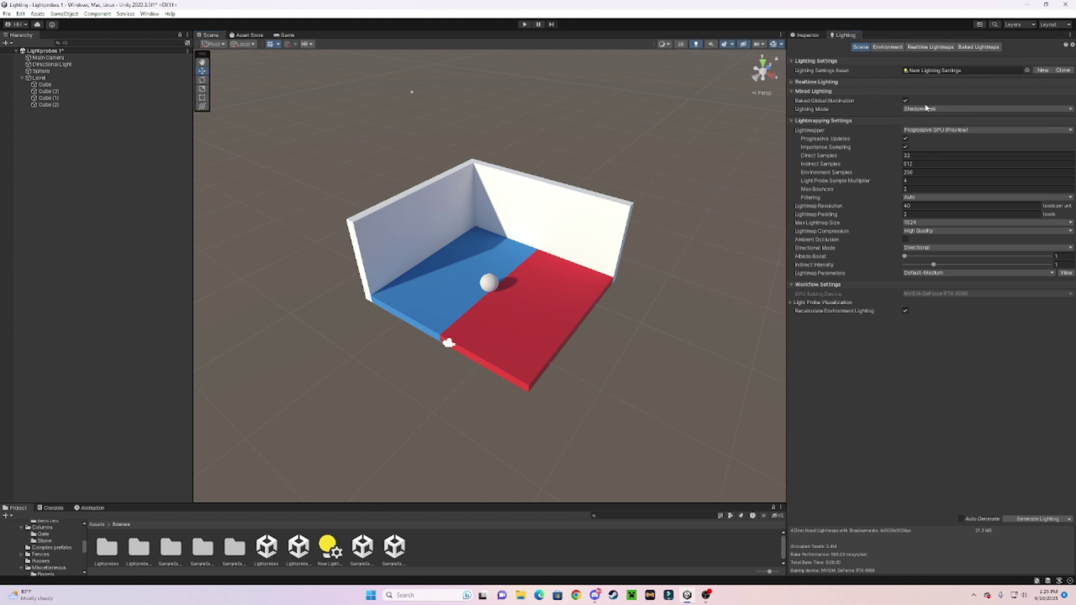
left_click(792, 92)
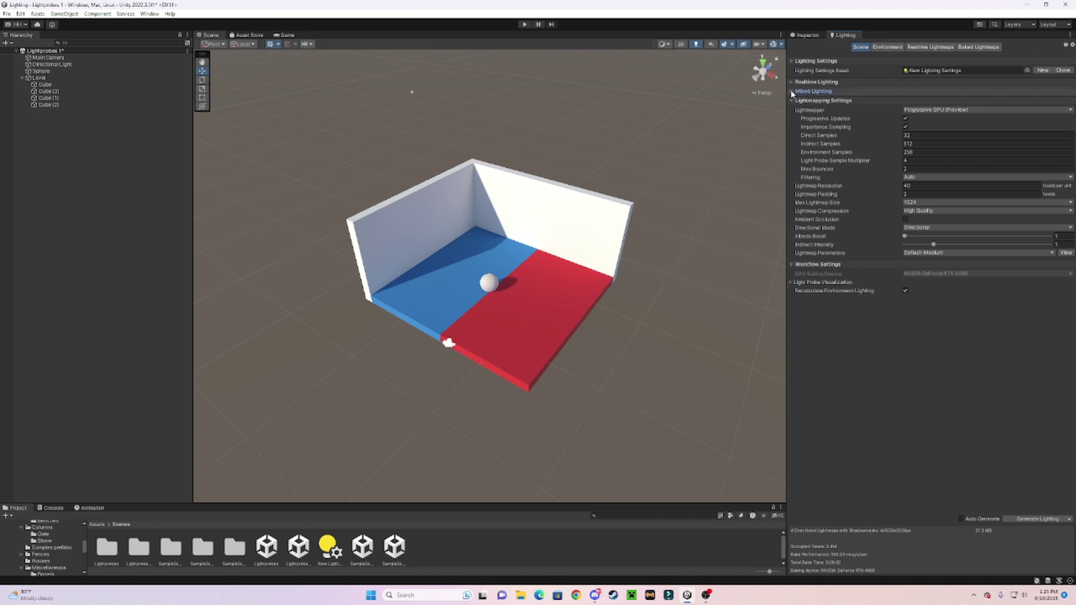
Review the available Lightmapper options while keeping Progressive GPU (Preview)
left_click(931, 111)
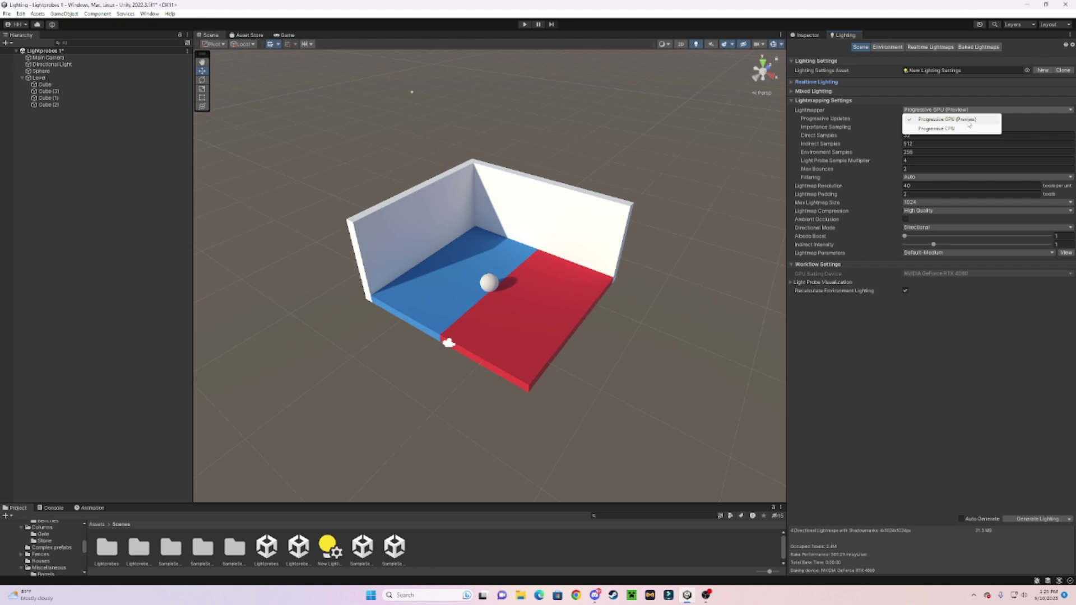
left_click(1001, 122)
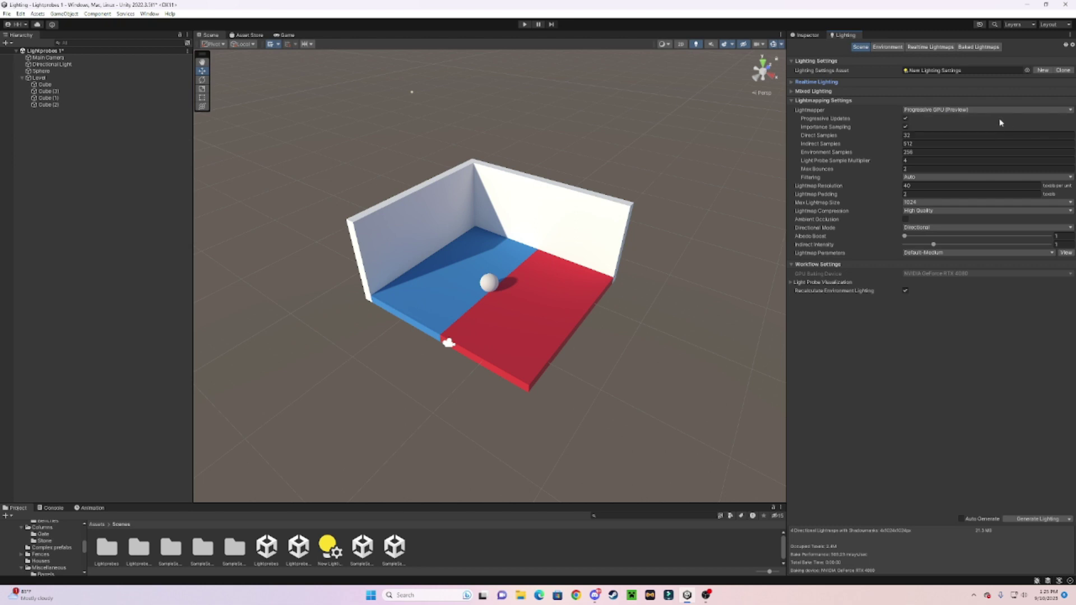
left_click(931, 109)
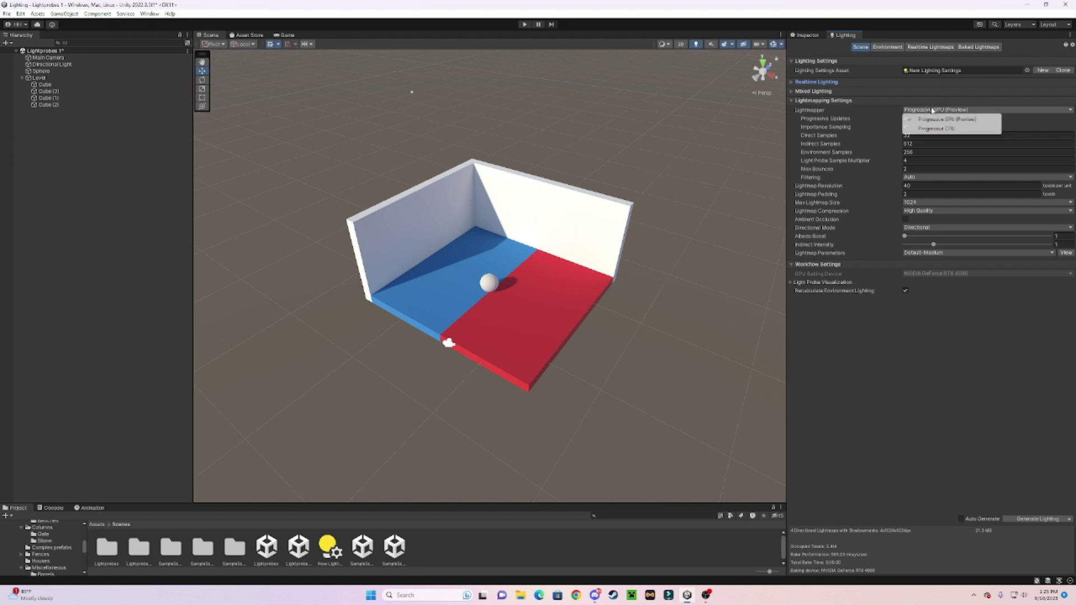
left_click(1042, 120)
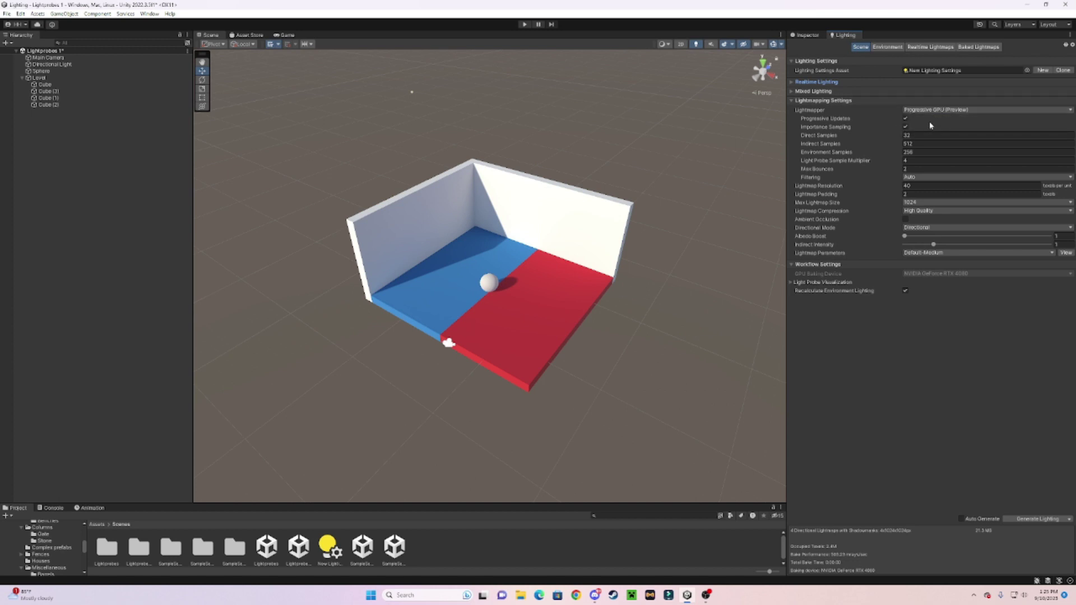
Examine the direct, indirect and environment sample counts and the Max Bounces value in the Lightmapping Settings
left_click(912, 143)
left_click(922, 149)
left_click(933, 135)
left_click(921, 168)
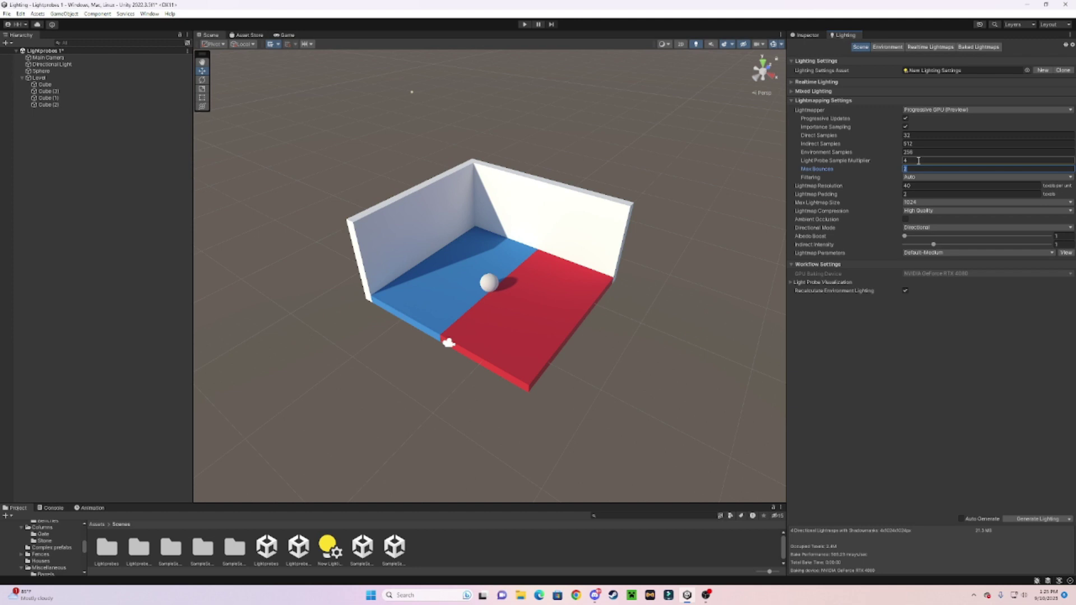
left_click(920, 154)
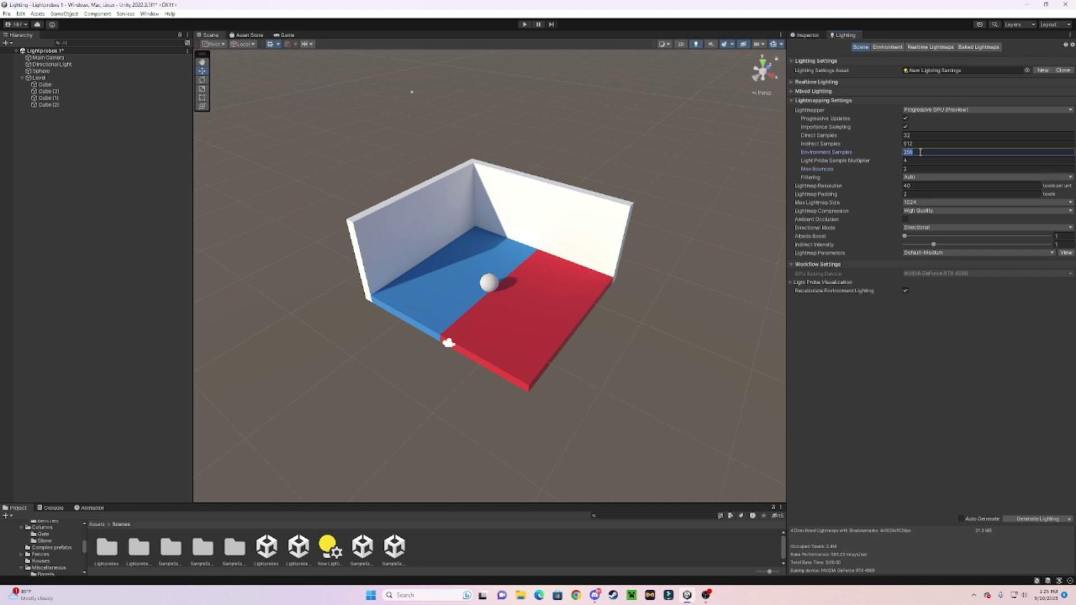
Review the sample counts, lightmap resolution and padding, and the size and compression options, while keeping 1024 and High Quality
left_click(921, 145)
left_click(917, 136)
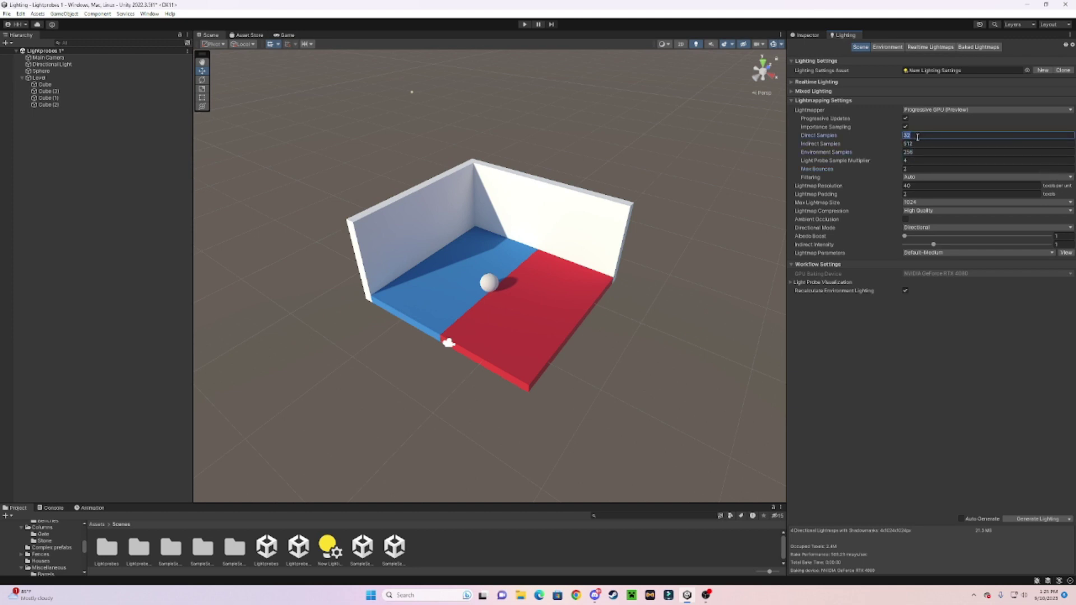
left_click(917, 187)
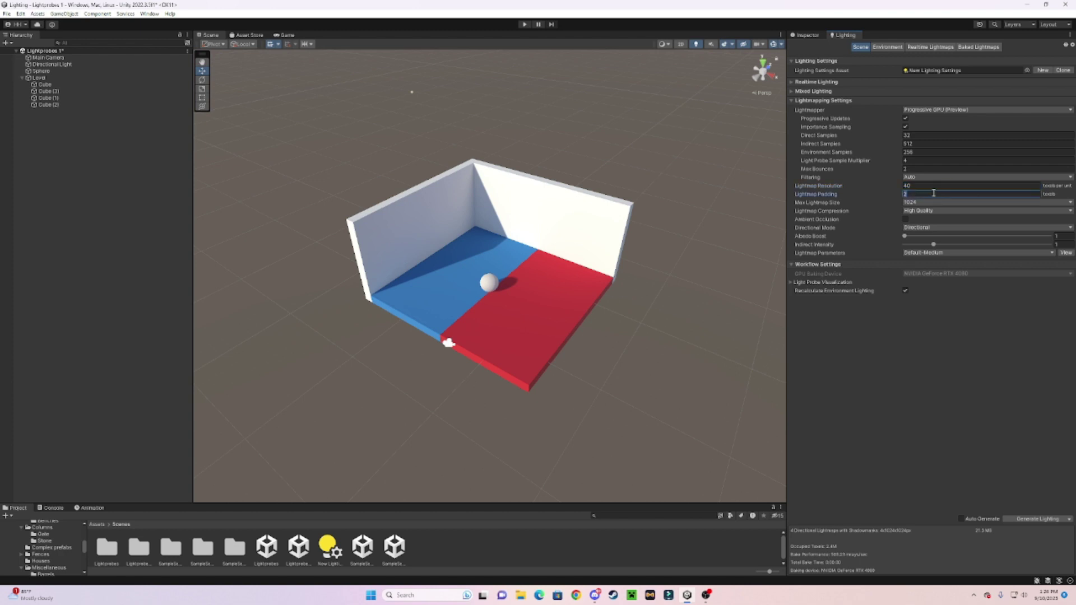
key("Tab")
left_click(967, 202)
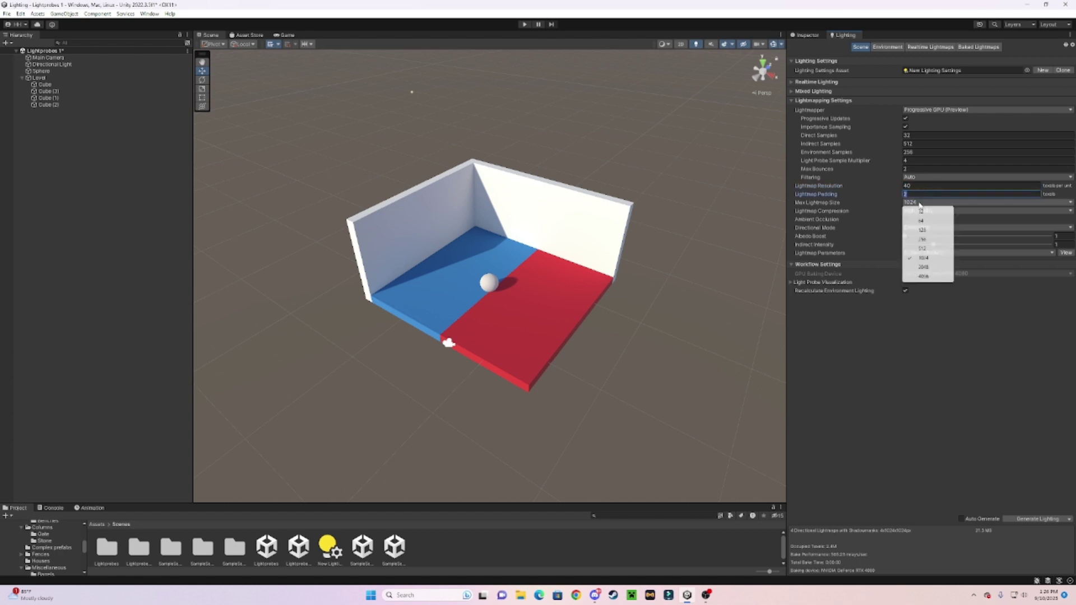
left_click(1068, 196)
left_click(929, 213)
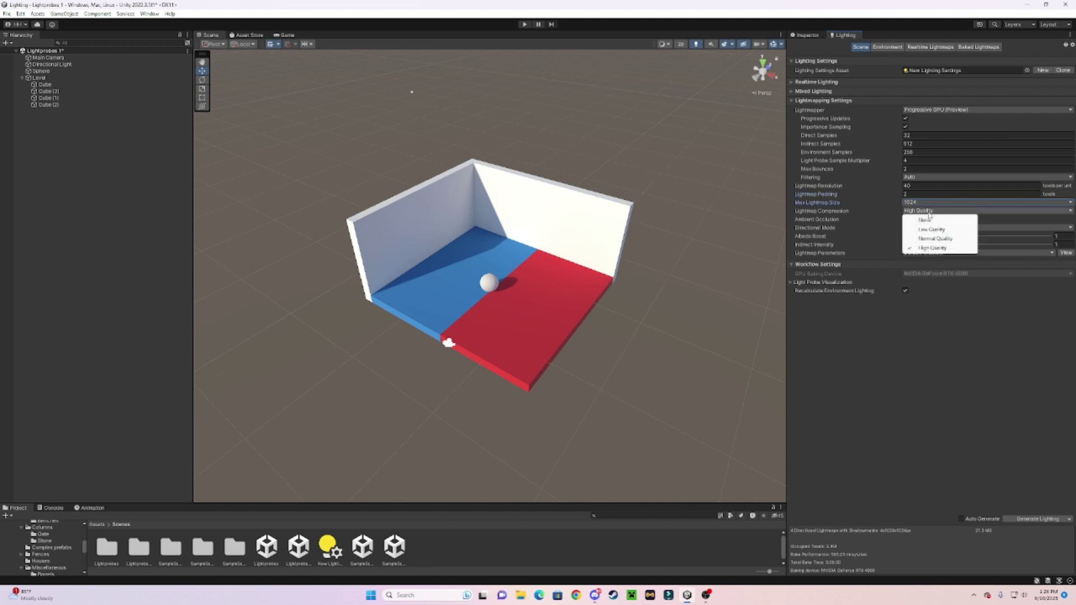
left_click(1010, 215)
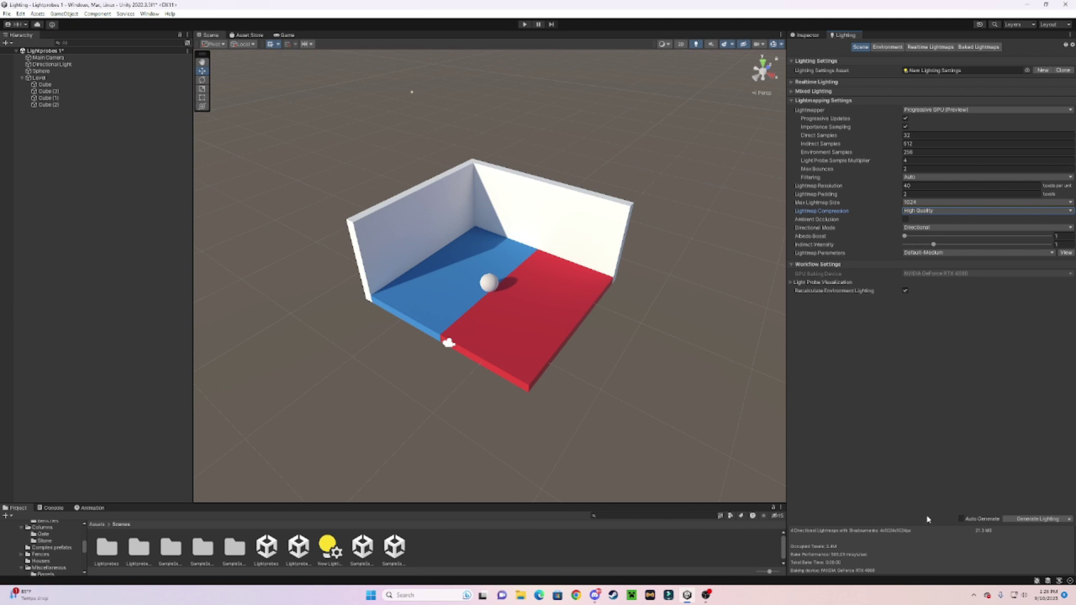
Generate the scene's lighting and enlarge the Project area while it bakes
left_click(1052, 519)
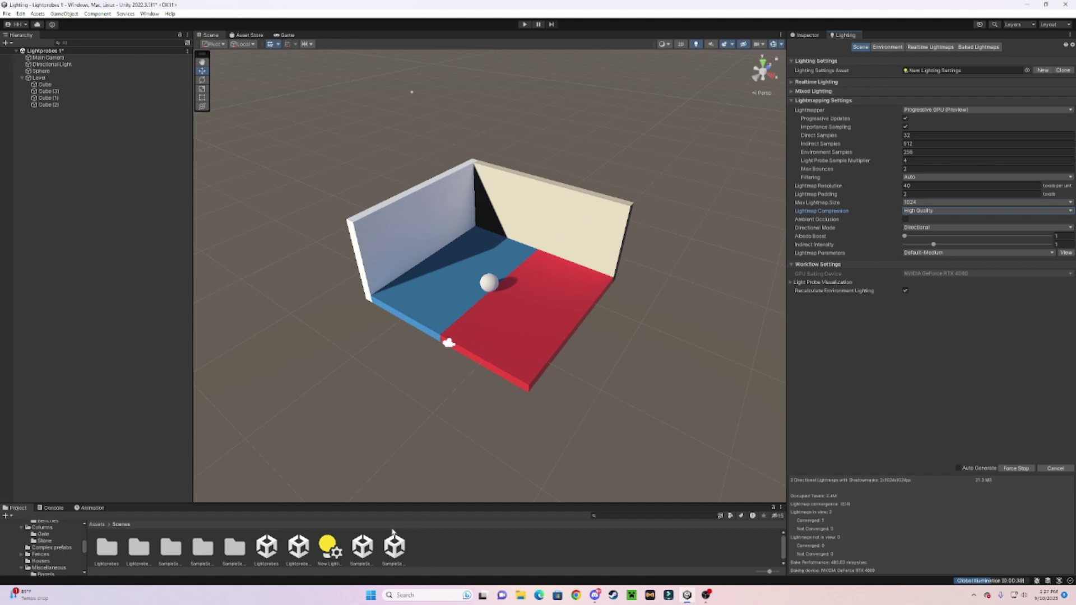
left_click_drag(429, 507, 424, 437)
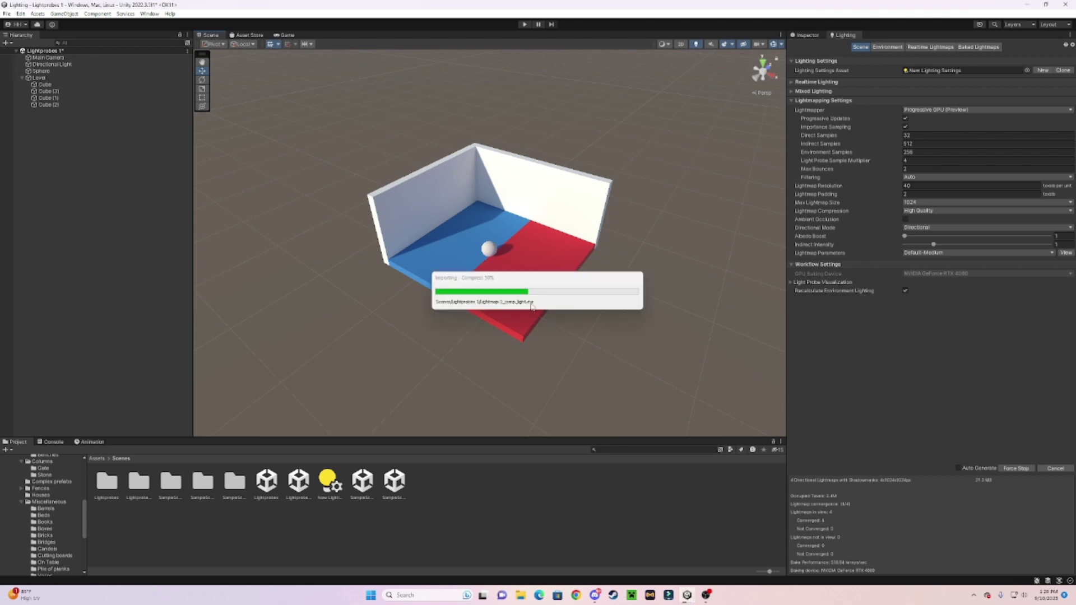
Examine the baked lighting on the walls, the blue and red floors and around the sphere
right_click_drag(577, 350, 568, 329)
key("w")
key("a")
key("a")
key("w")
key("s")
key("a")
key("d")
key("w")
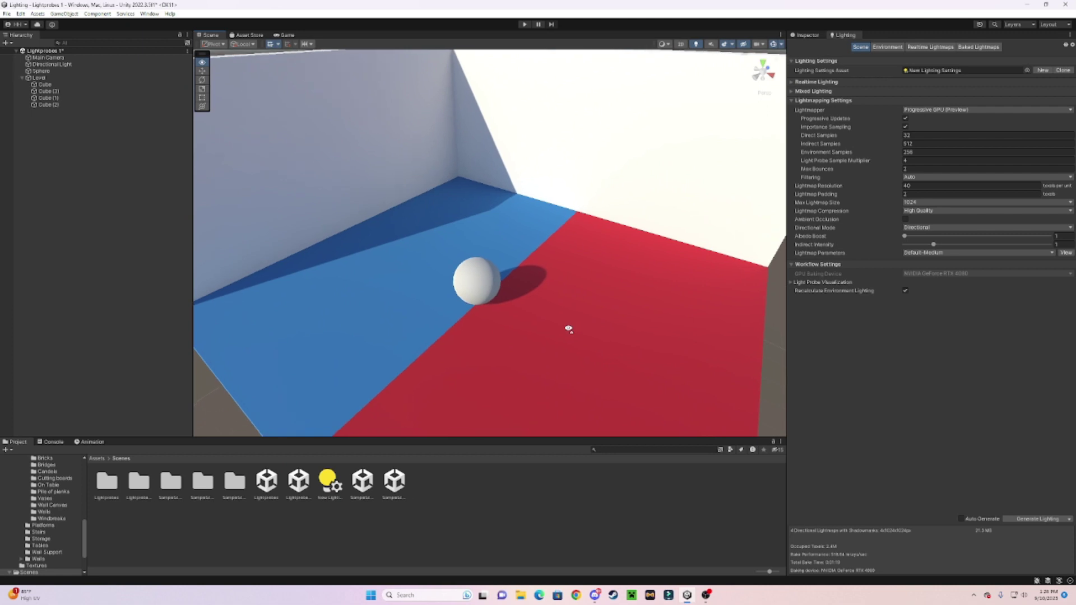
scroll(569, 329, "down", 5)
scroll(576, 325, "up", 4)
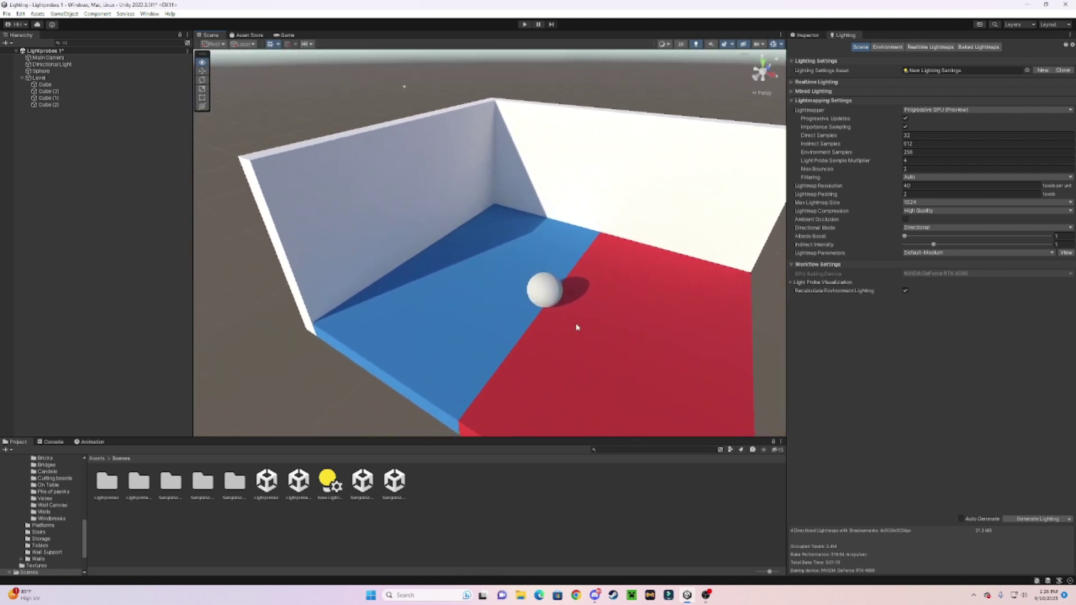
left_click_drag(583, 236, 535, 319, "alt")
right_click_drag(535, 318, 541, 315)
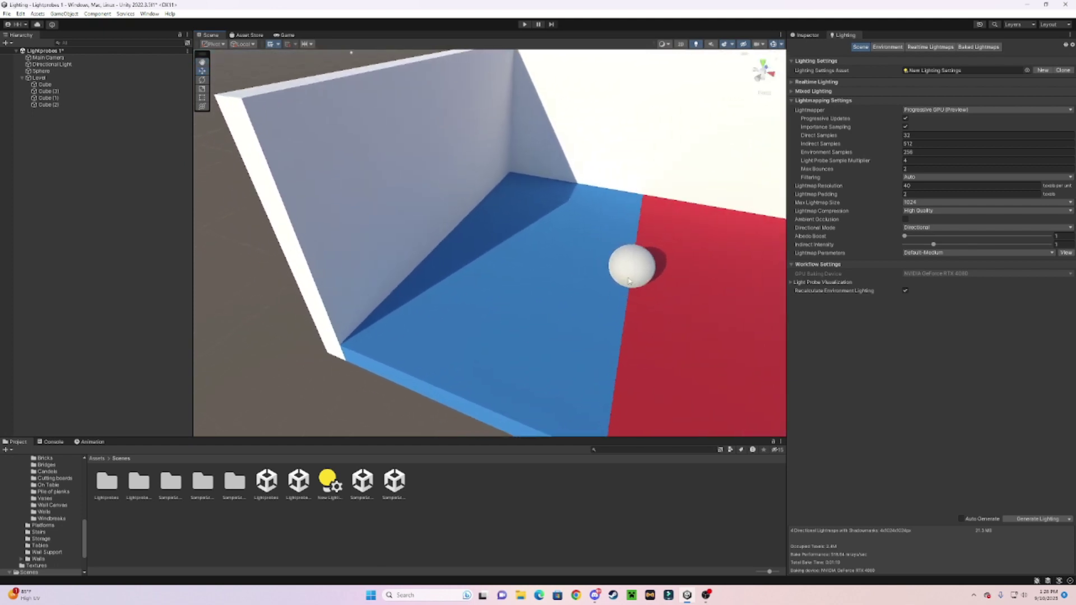
Move the sphere a little from the colour boundary onto the blue floor
left_click(633, 262)
right_click_drag(634, 262, 641, 265)
left_click_drag(637, 263, 581, 270)
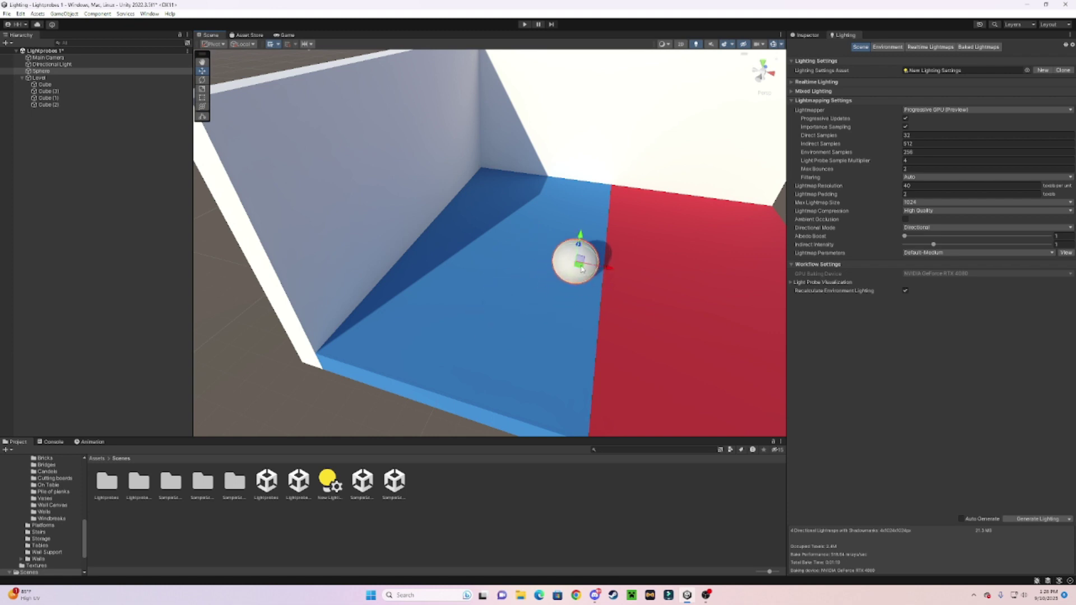
Collapse the Level object's children and add a Light Probe Group to the scene
left_click(22, 78)
left_click(81, 183)
key("s")
right_click_drag(525, 219, 557, 220)
left_click(69, 14)
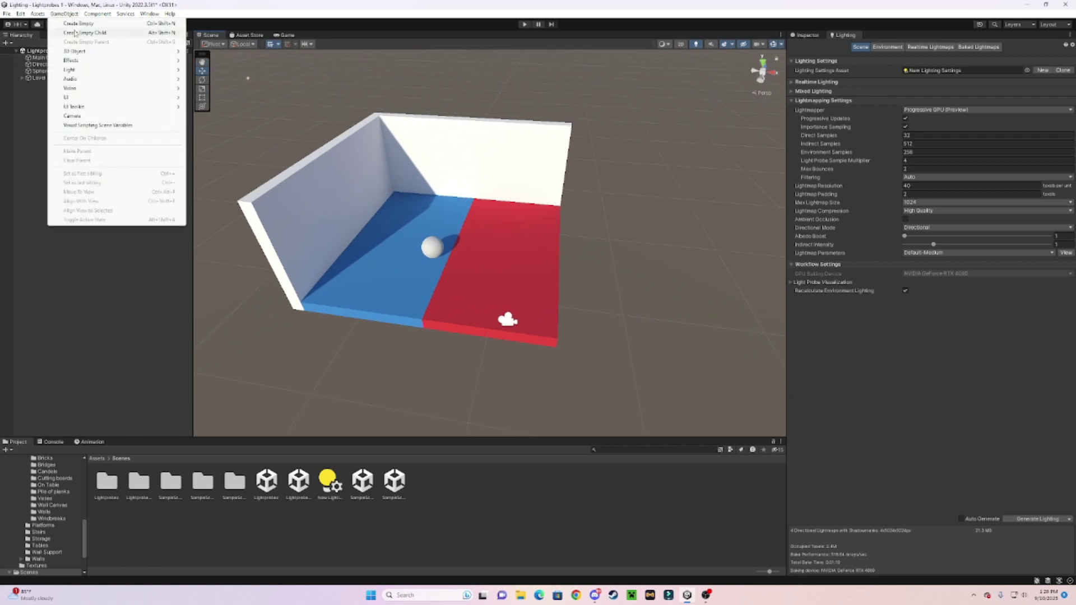
mouse_move(84, 53)
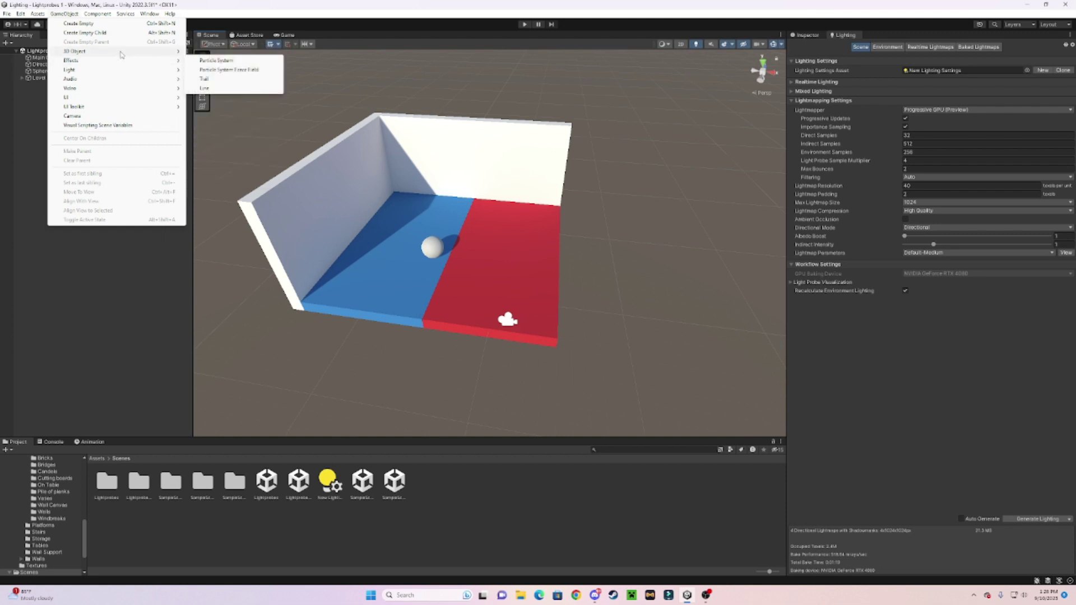
mouse_move(121, 55)
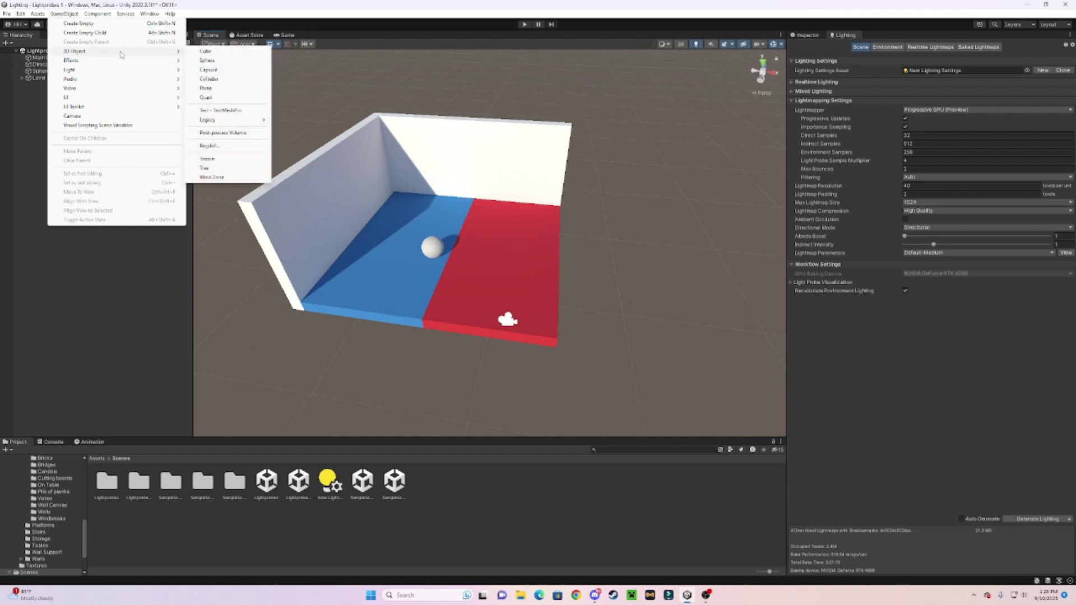
mouse_move(116, 75)
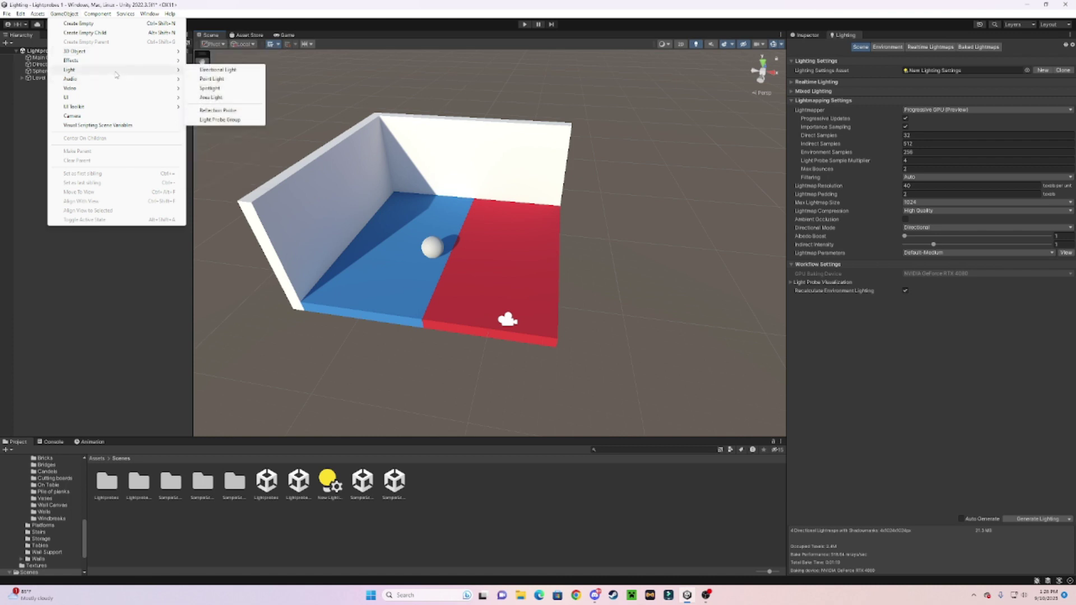
left_click(220, 120)
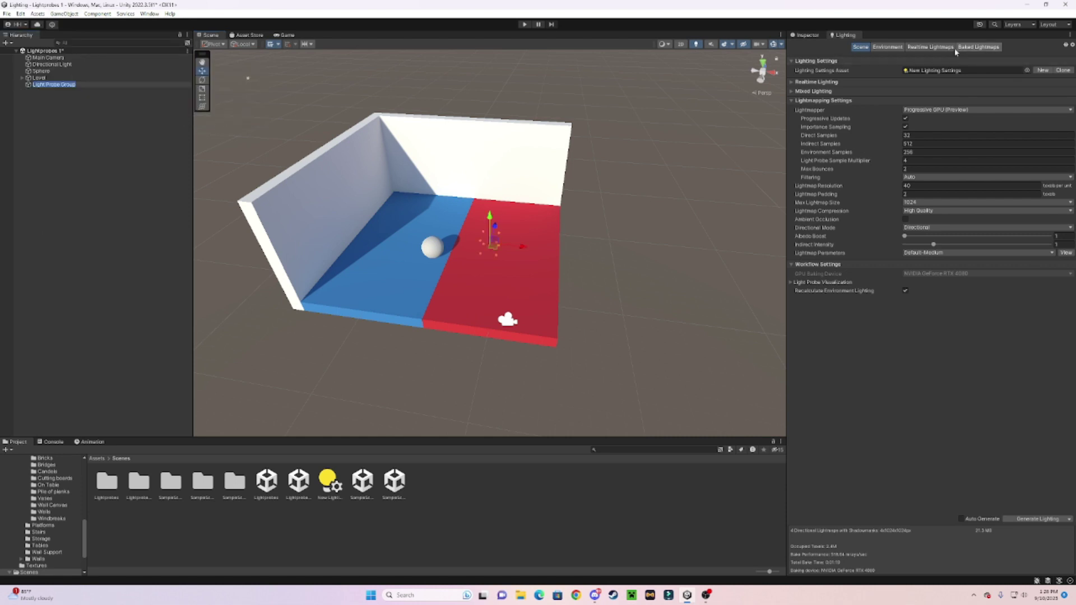
Set the Light Probe Group's position to 0 on X, Y and Z
left_click(806, 35)
left_click(934, 78)
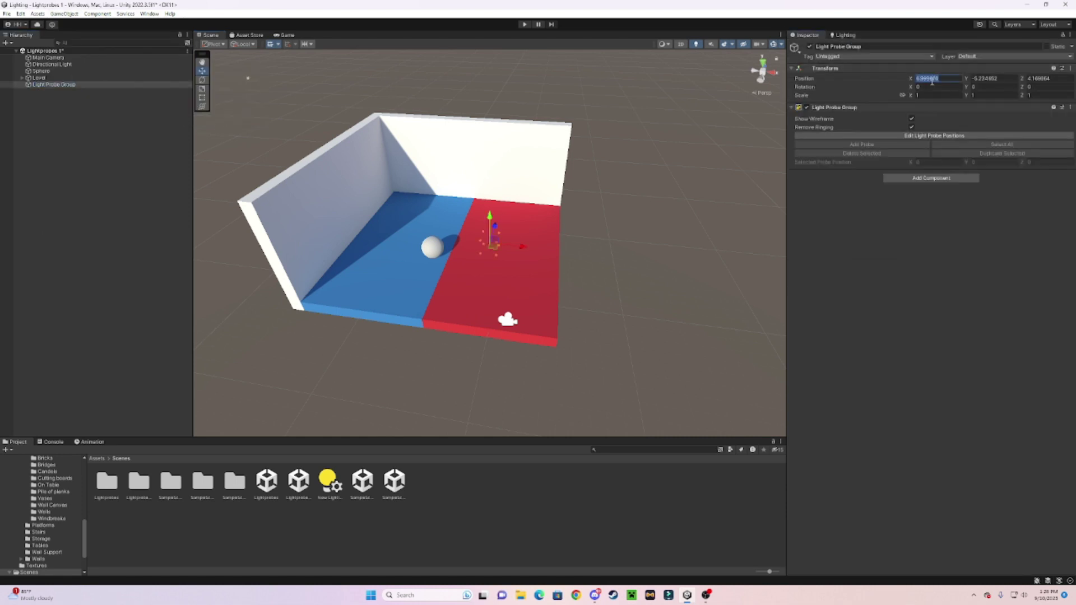
type("0")
left_click(982, 79)
type("0")
left_click(1037, 78)
type("0")
Raise the Light Probe Group to Y 1.75 so its lowest probes clear the floor
right_click_drag(375, 175, 400, 139)
key("w")
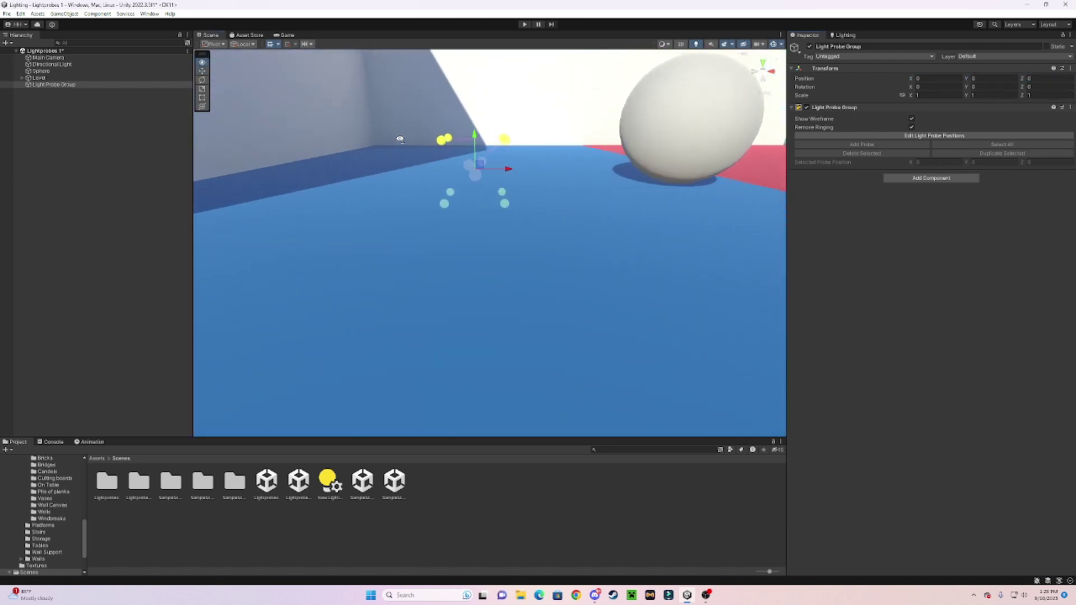
left_click_drag(400, 139, 415, 134, "alt")
left_click_drag(482, 127, 491, 73)
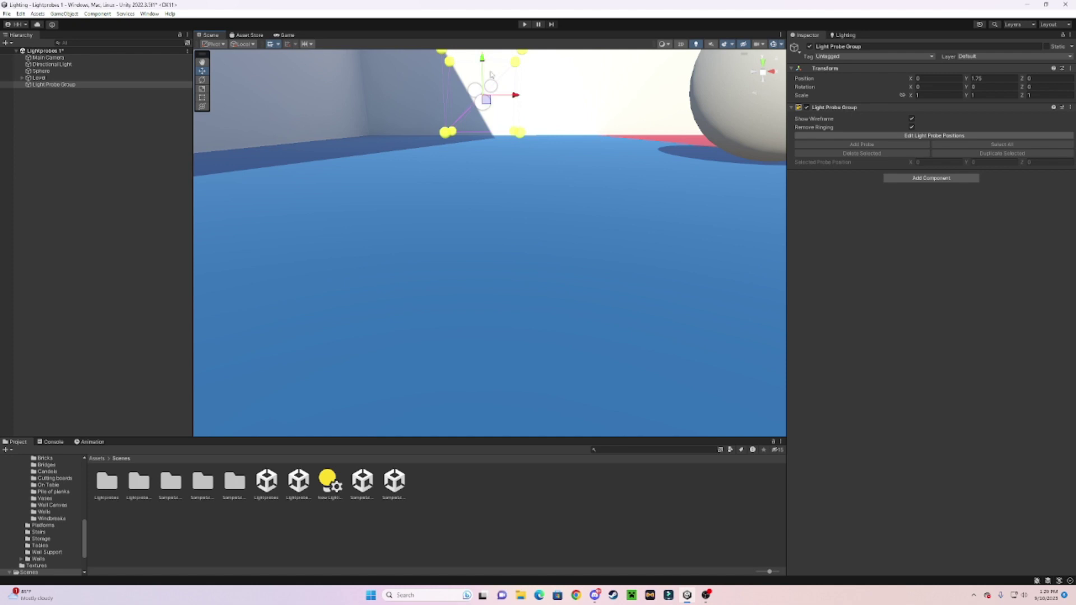
right_click_drag(527, 133, 511, 87)
key("w")
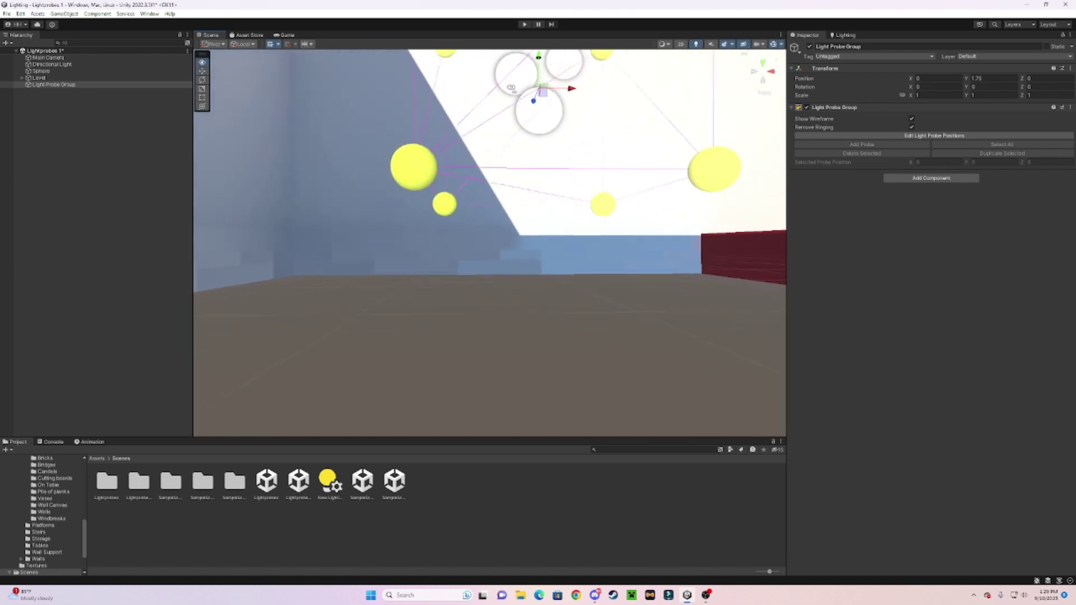
left_click_drag(512, 88, 460, 105, "alt")
left_click_drag(485, 214, 515, 186, "alt")
key("w")
right_click_drag(515, 186, 531, 227)
left_click_drag(567, 102, 566, 117)
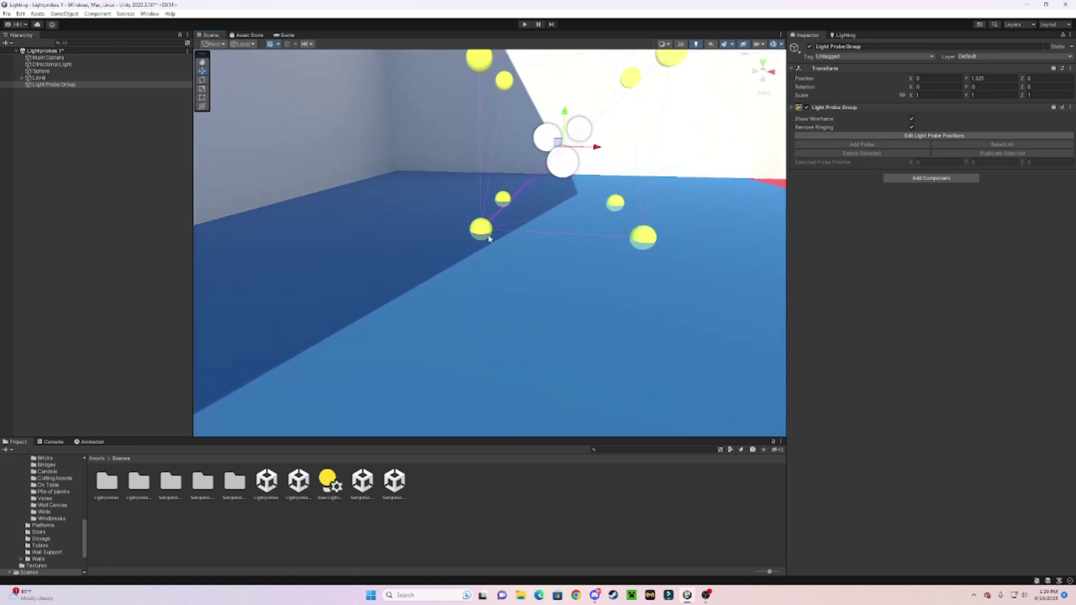
key("ctrl+z")
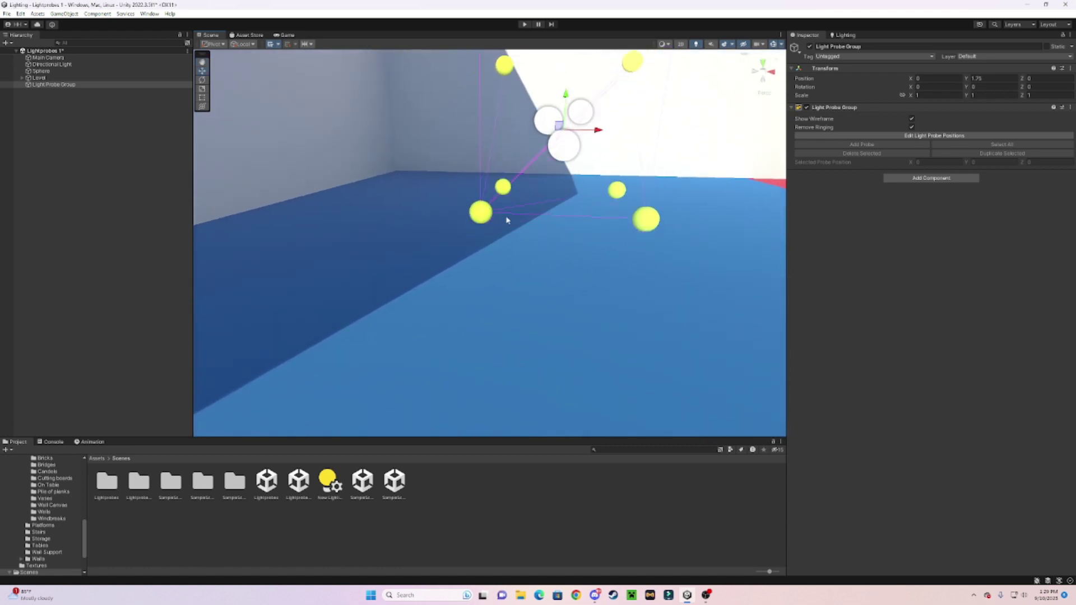
Move the Light Probe Group along Z to the open front end of the blue floor
scroll(507, 219, "down", 15)
left_click_drag(508, 212, 497, 225, "alt")
scroll(657, 213, "up", 12)
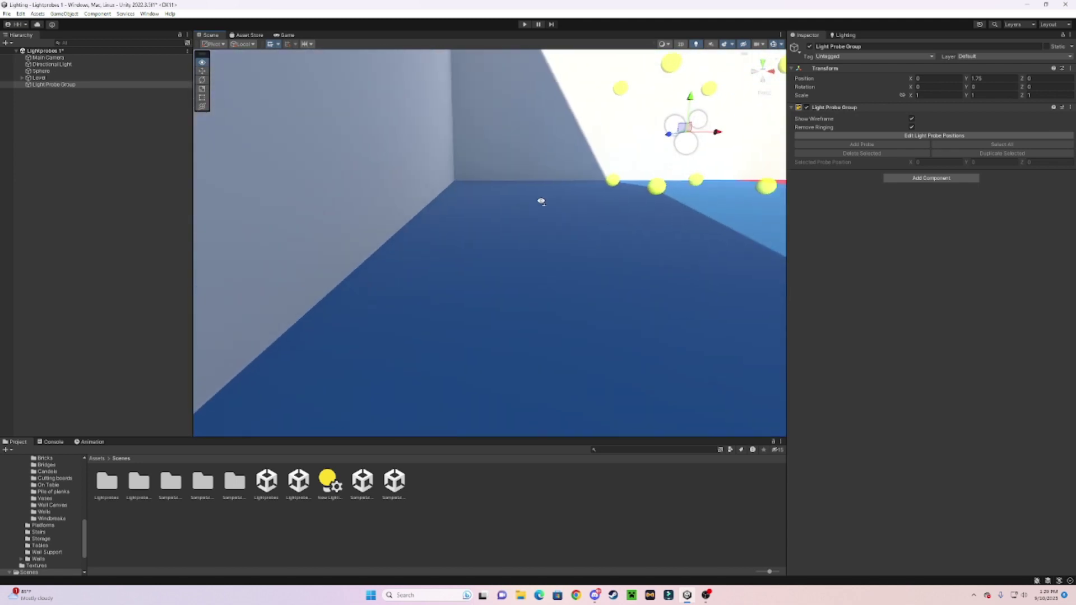
key("d")
right_click_drag(541, 200, 460, 255)
key("w")
key("s")
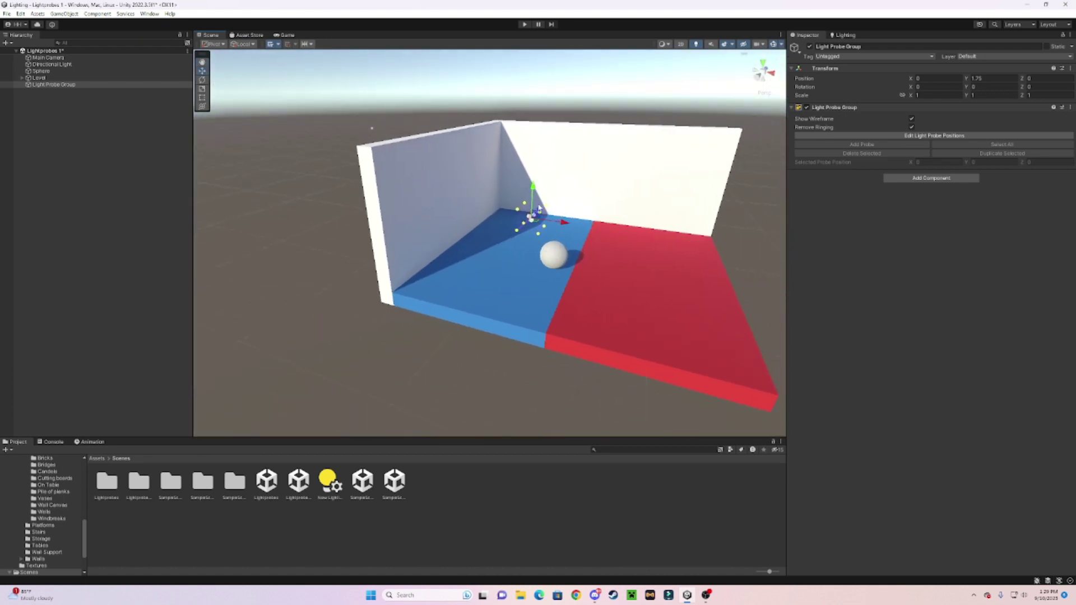
left_click_drag(542, 213, 480, 280)
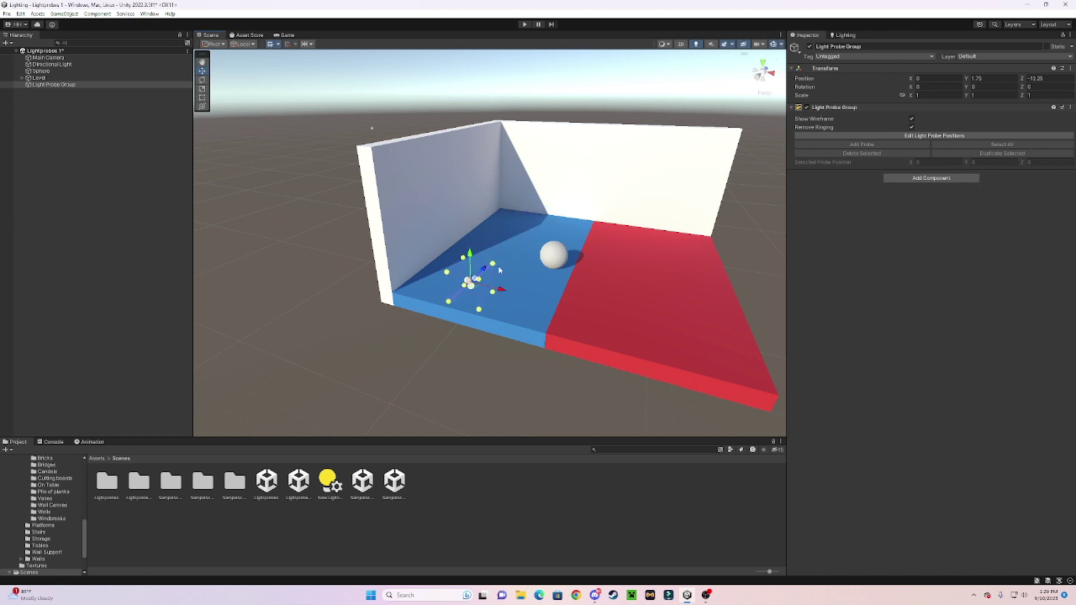
Shift the Light Probe Group to X -3.5, close to the side wall at the blue floor's front corner
right_click_drag(479, 281, 429, 311)
key("w")
key("d")
left_click_drag(430, 315, 389, 264)
key("w")
right_click_drag(390, 264, 504, 264)
key("a")
left_click_drag(585, 220, 570, 220)
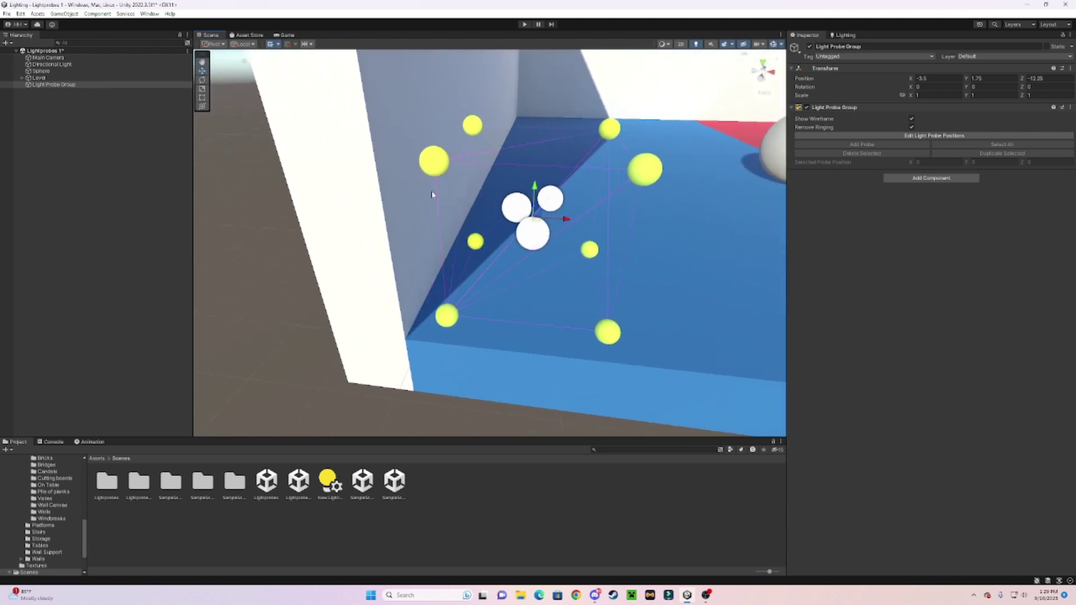
scroll(654, 341, "down", 10)
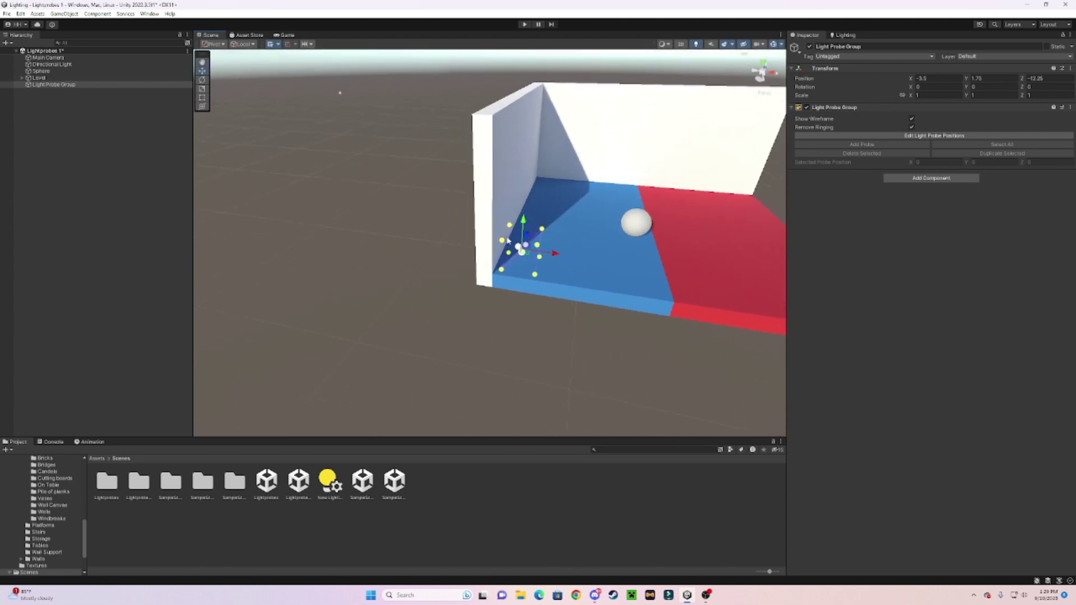
left_click(503, 241)
left_click(522, 249)
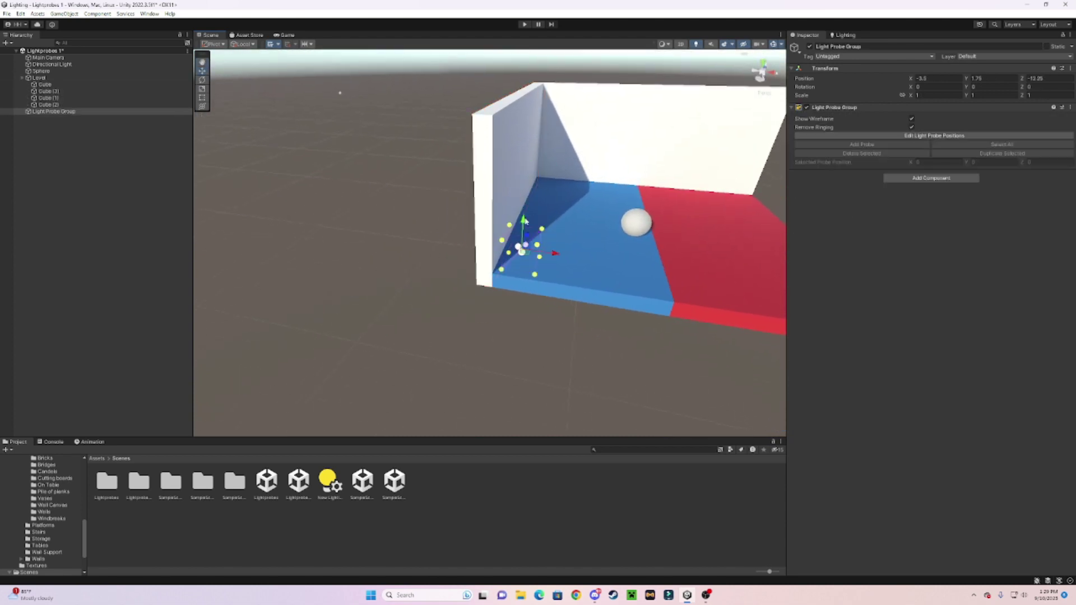
left_click(921, 137)
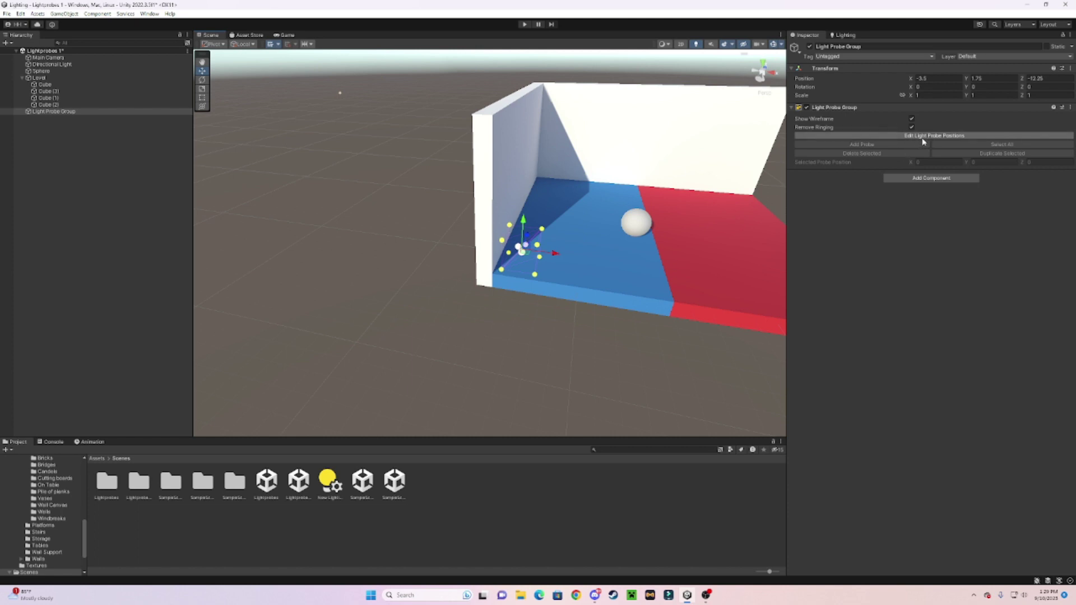
scroll(514, 211, "up", 3)
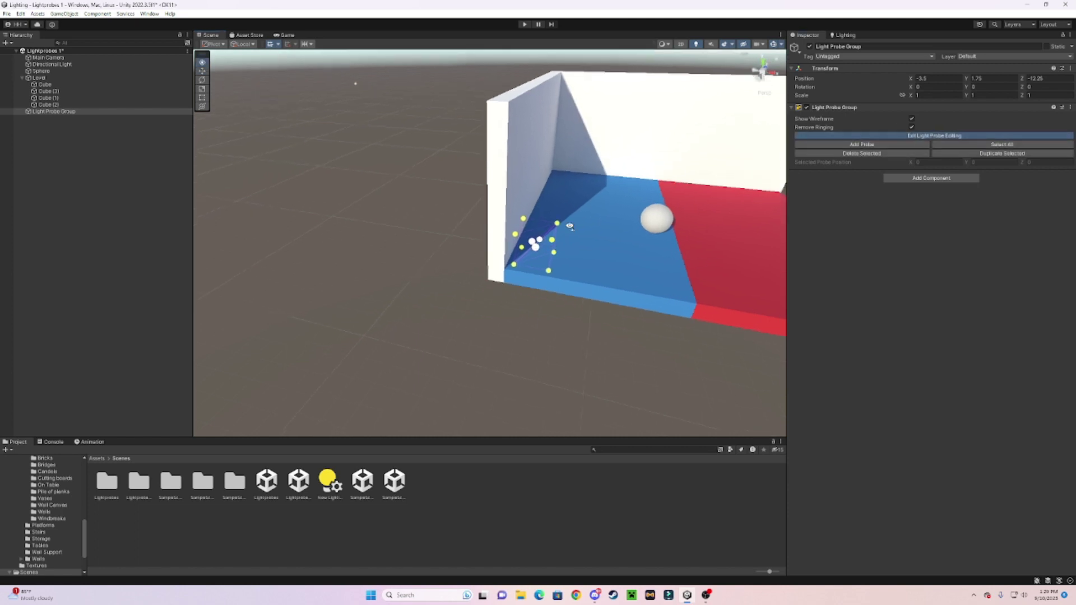
left_click(530, 214)
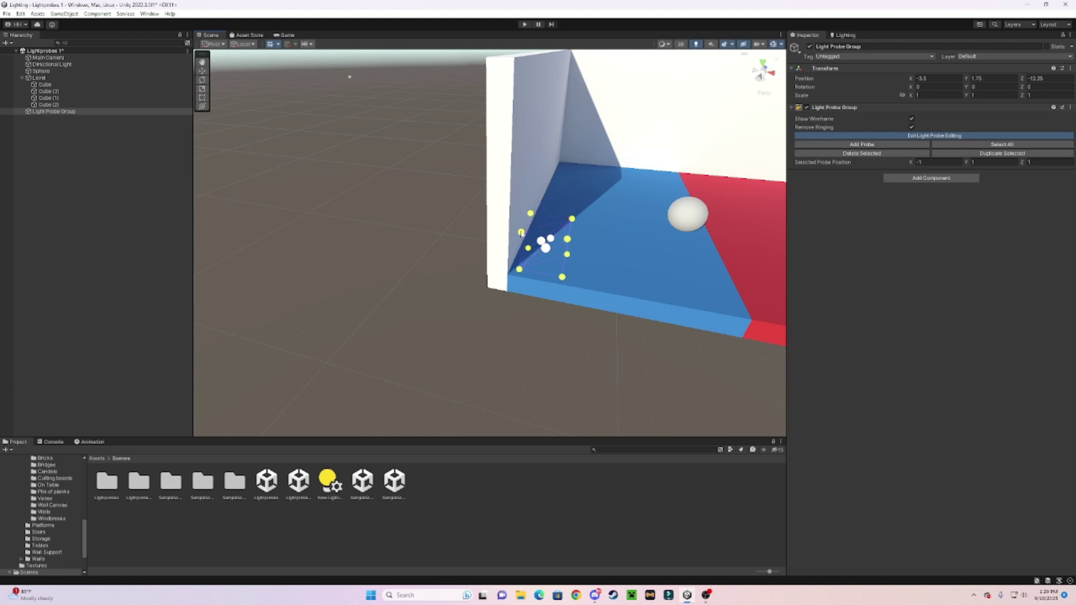
key("r")
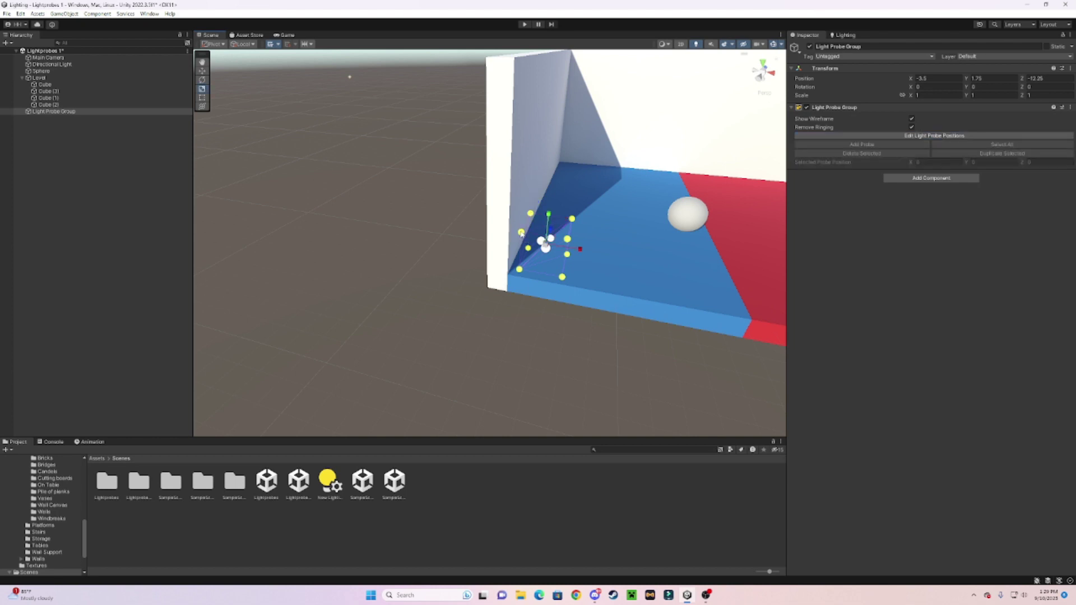
left_click(521, 232)
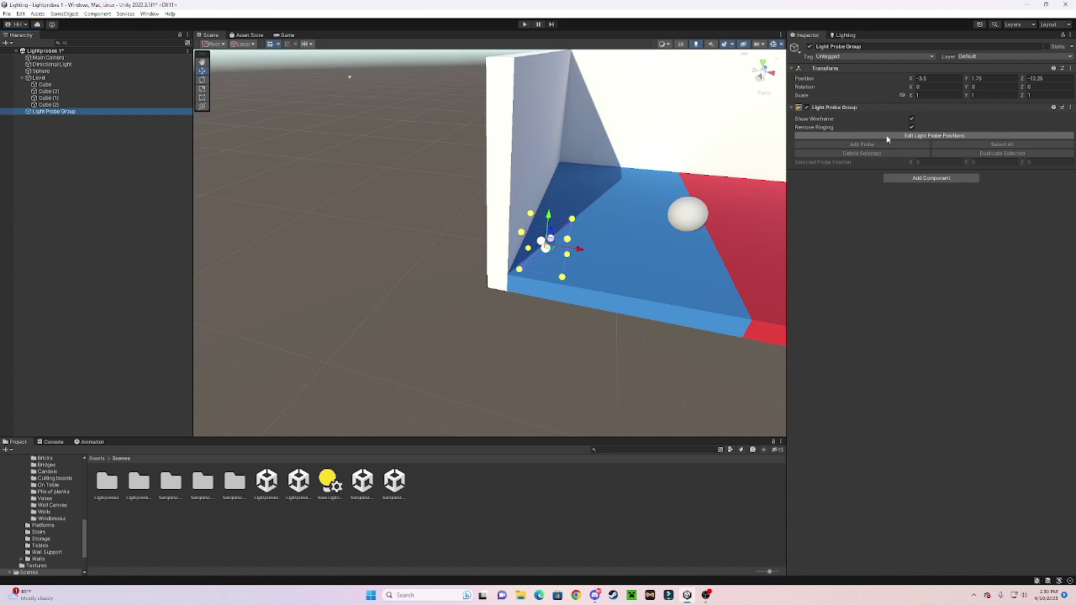
Enable light probe position editing, select the group's upper probes and raise them to Y about 7.19, near the wall's top
left_click(887, 137)
left_click(530, 214)
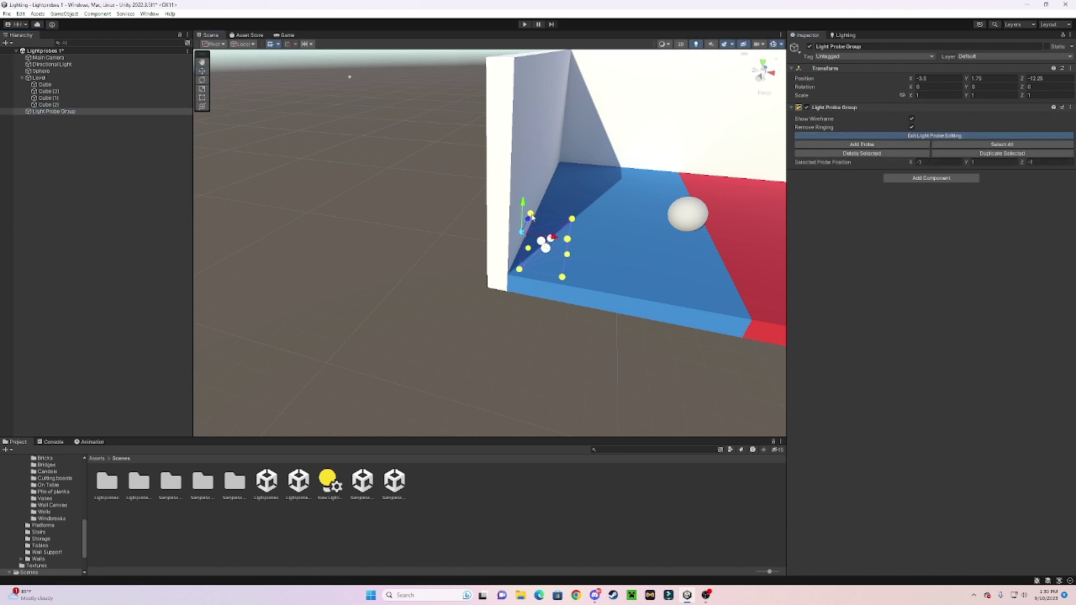
left_click(572, 219, "shift")
scroll(571, 242, "down", 6)
left_click_drag(511, 236, 513, 185)
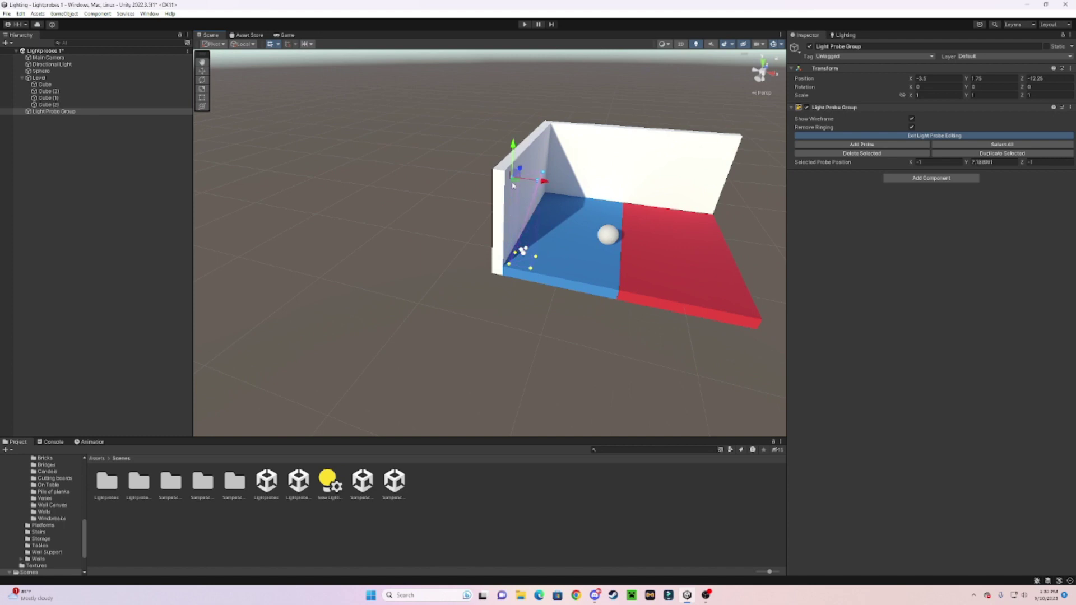
Re-enable light probe editing, select the four probes farther from the side wall and move them to X about 16.23, the red floor's outer edge
right_click_drag(513, 185, 552, 207)
key("w")
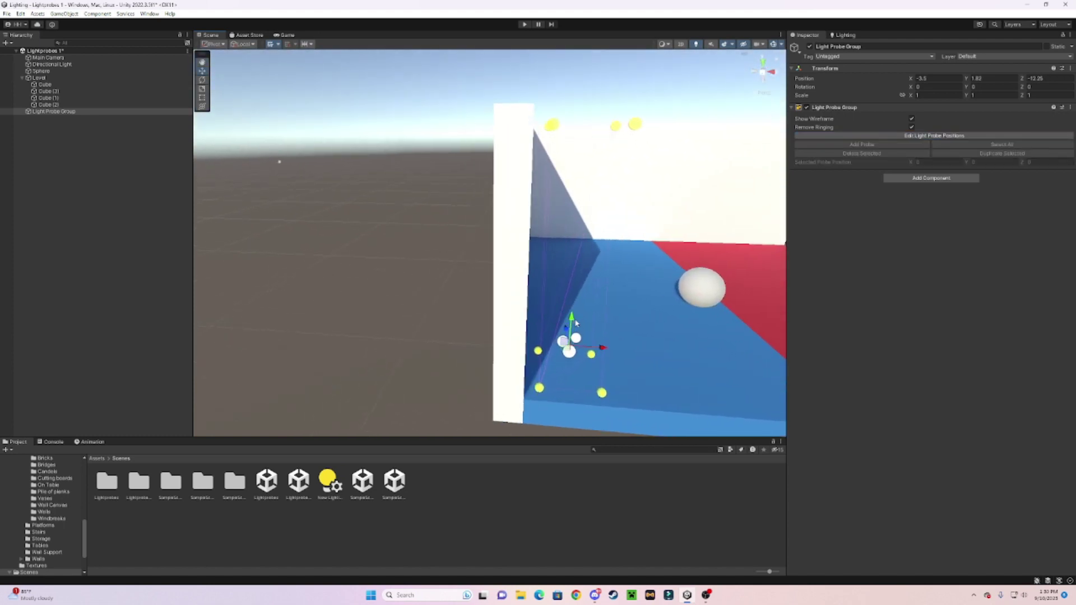
scroll(751, 161, "down", 5)
left_click(869, 136)
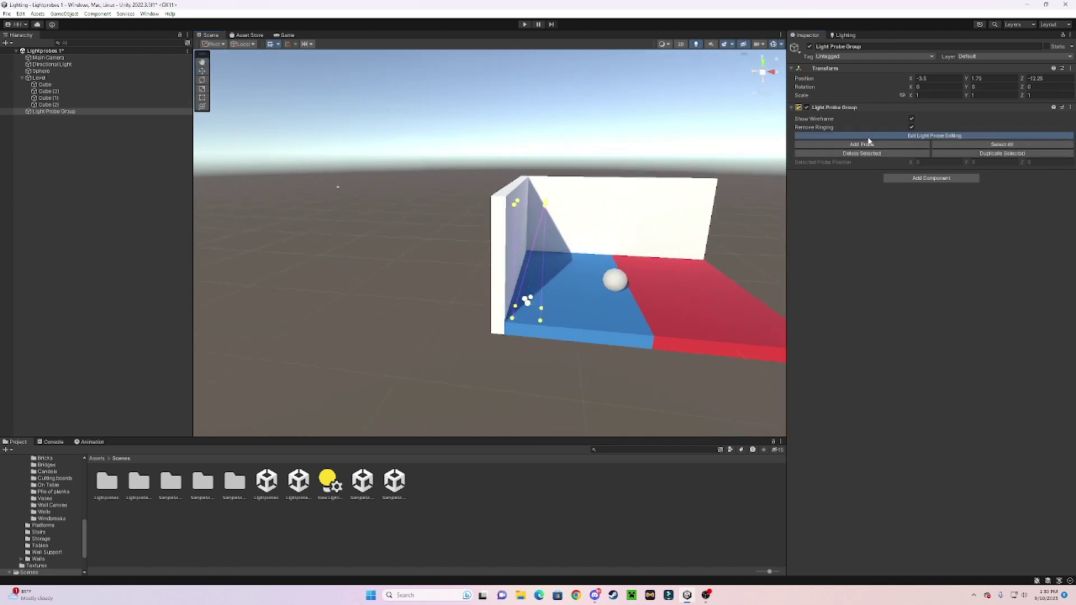
key("w")
right_click_drag(542, 215, 463, 265)
key("d")
key("s")
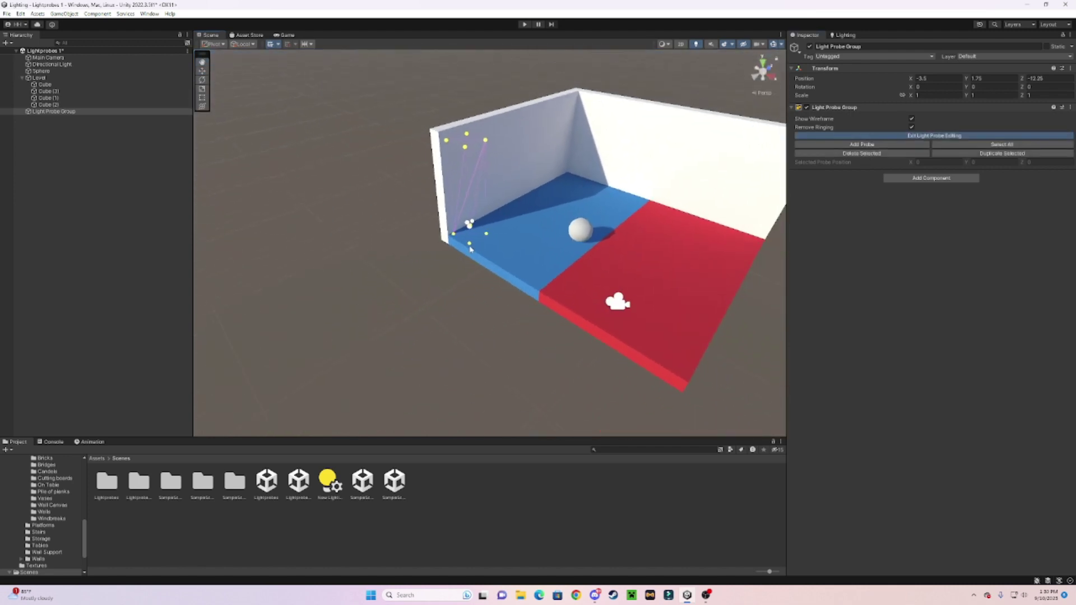
left_click(469, 224)
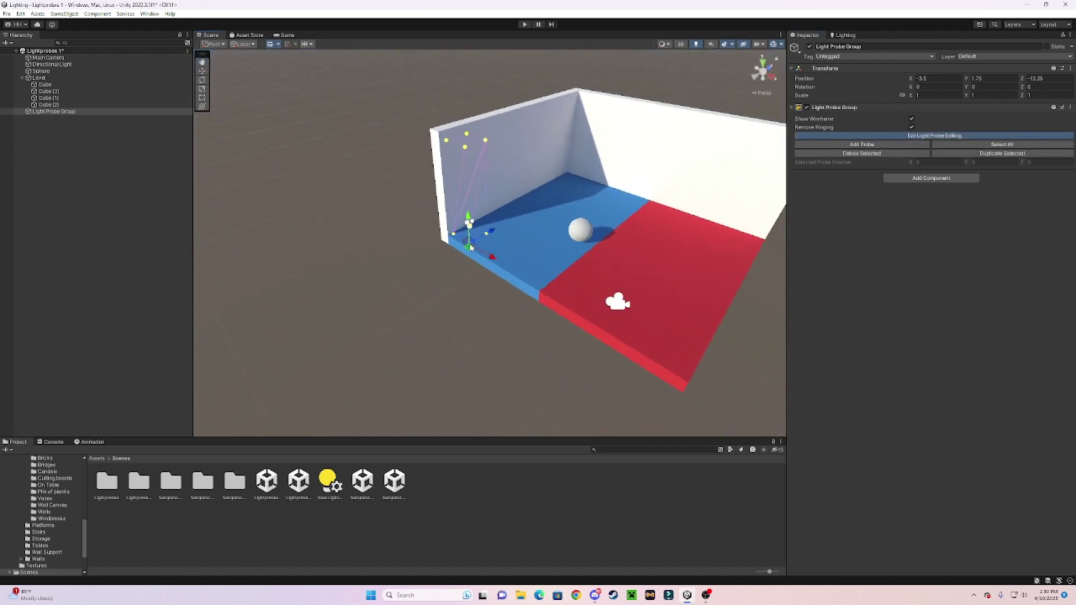
left_click(486, 140, "shift")
left_click_drag(486, 143, 560, 174, "alt")
scroll(512, 258, "down", 3)
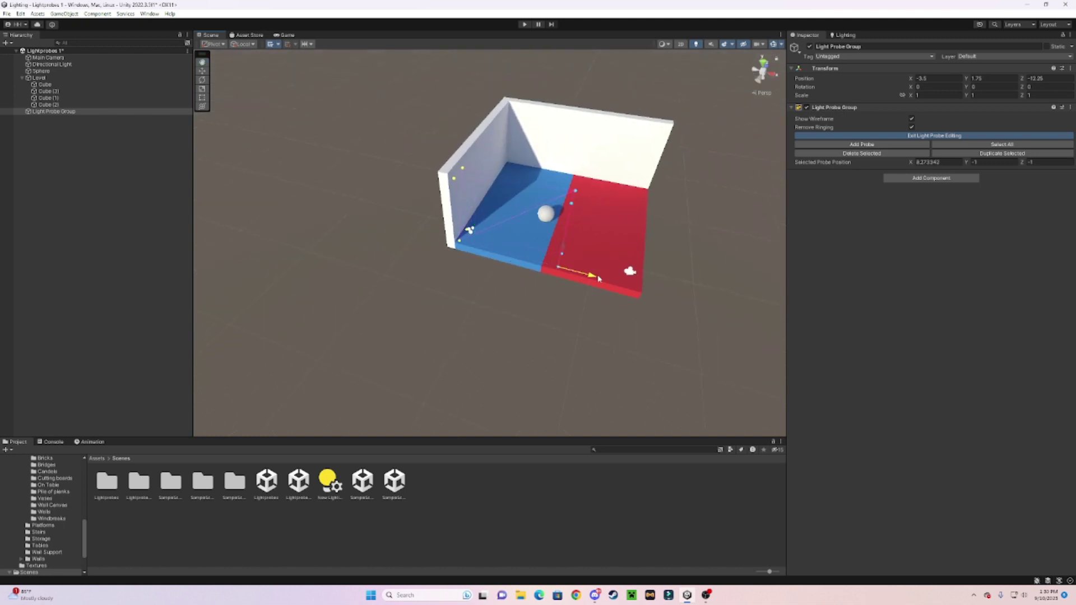
Select the group's four rear probes and move them along Z to about 16.95, close to the back wall
right_click_drag(682, 285, 485, 285)
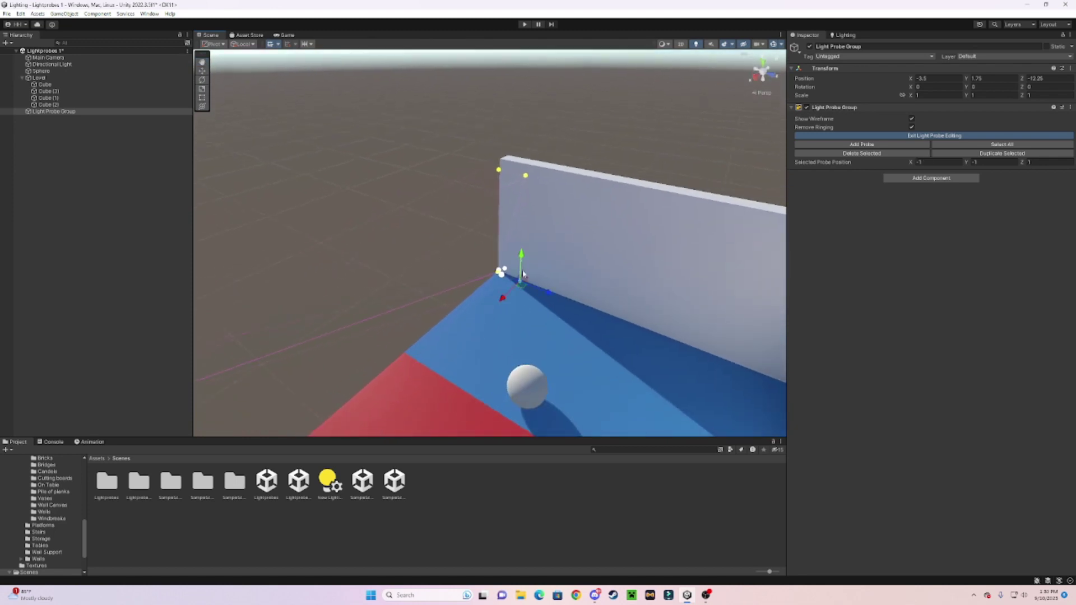
left_click_drag(525, 178, 460, 245, "alt")
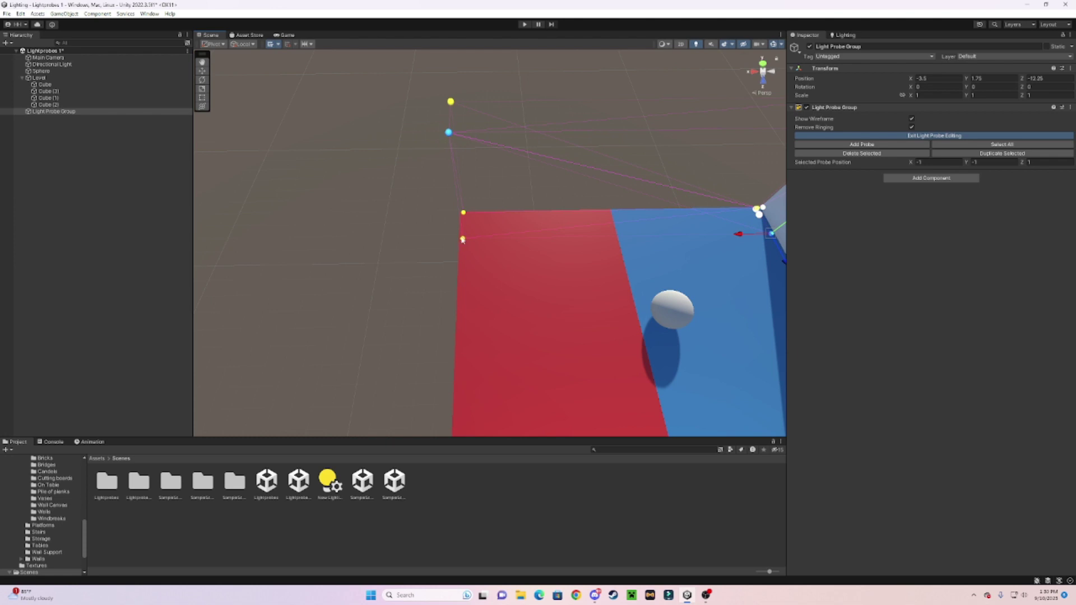
left_click(463, 240, "shift")
left_click_drag(464, 243, 542, 218, "alt")
scroll(542, 219, "down", 3)
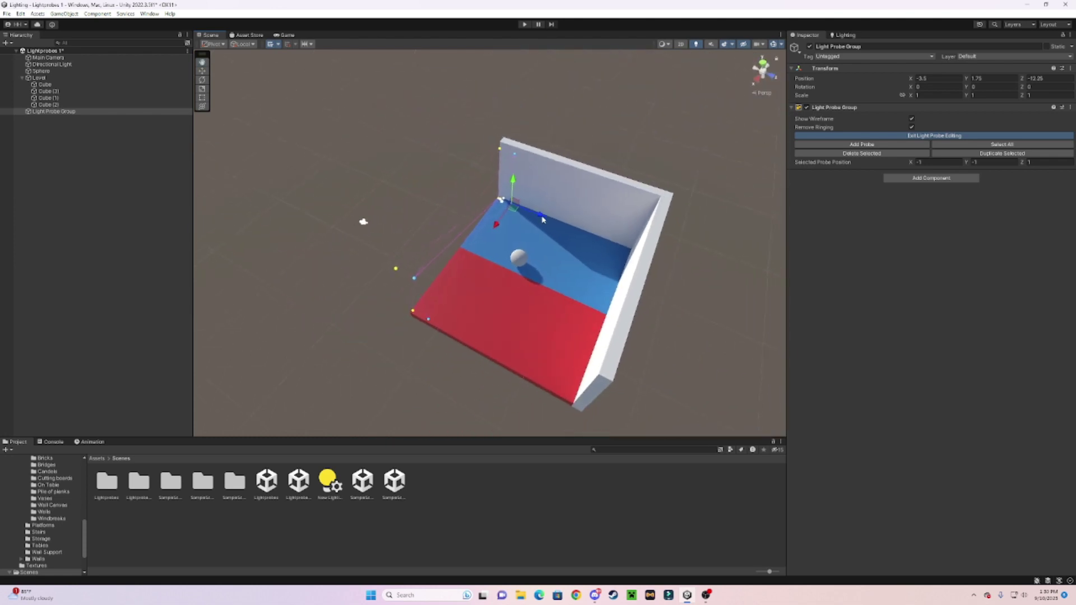
left_click_drag(650, 289, 822, 243, "alt")
right_click_drag(822, 244, 785, 263)
key("w")
key("s")
key("w")
key("a")
key("s")
key("d")
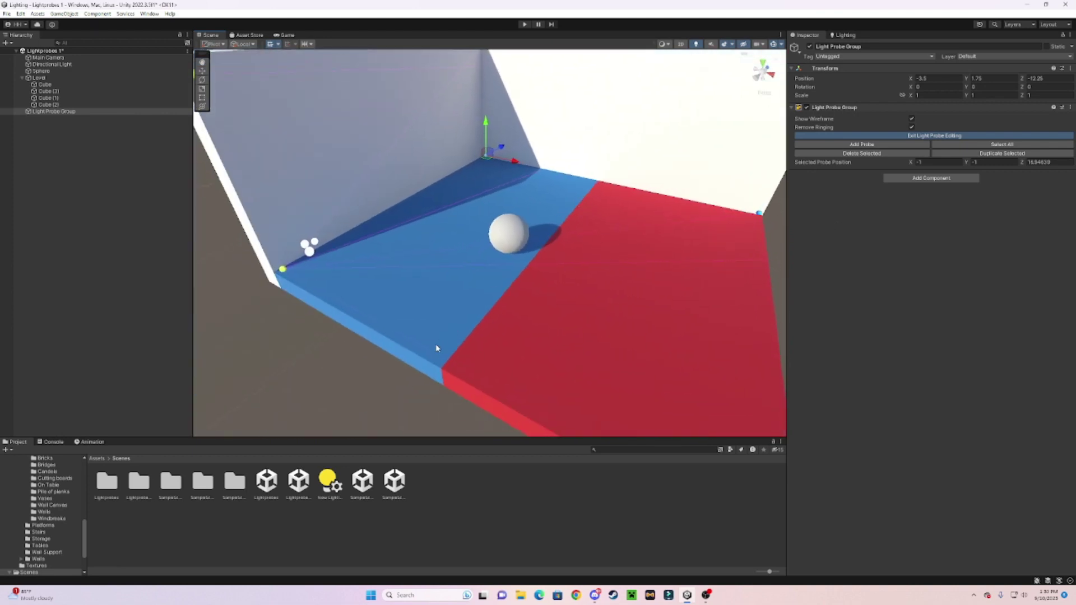
Inspect the probe group from several angles and distances, checking how its corner probes enclose the room and the sphere
key("s")
right_click_drag(427, 226, 599, 249)
key("a")
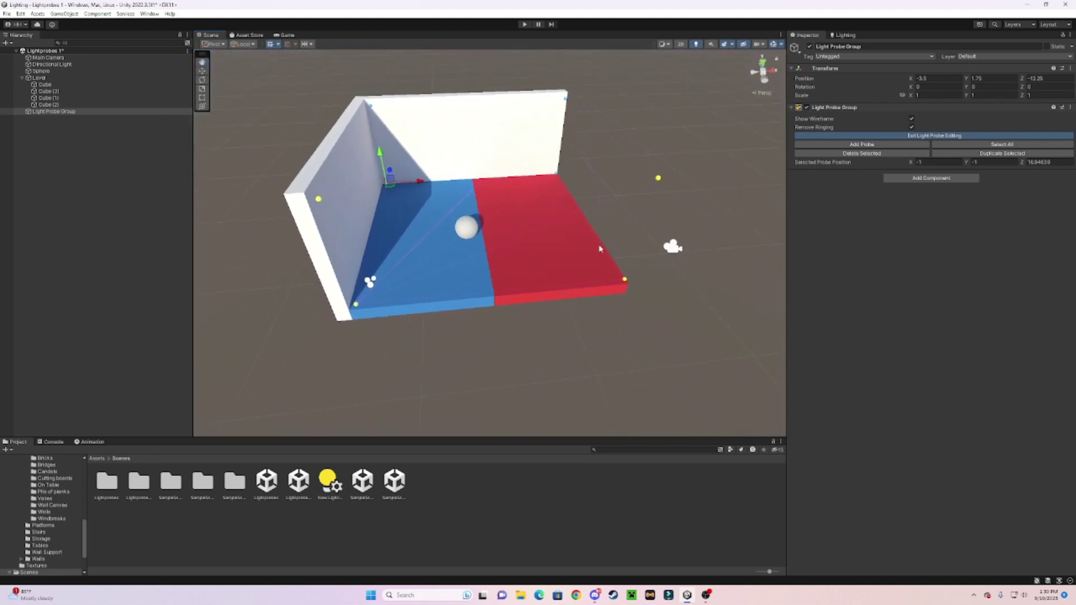
key("d")
mouse_move(469, 223)
right_mouse_down()
mouse_move(437, 224)
mouse_move(448, 225)
right_mouse_up()
key("w")
scroll(448, 224, "up", 5)
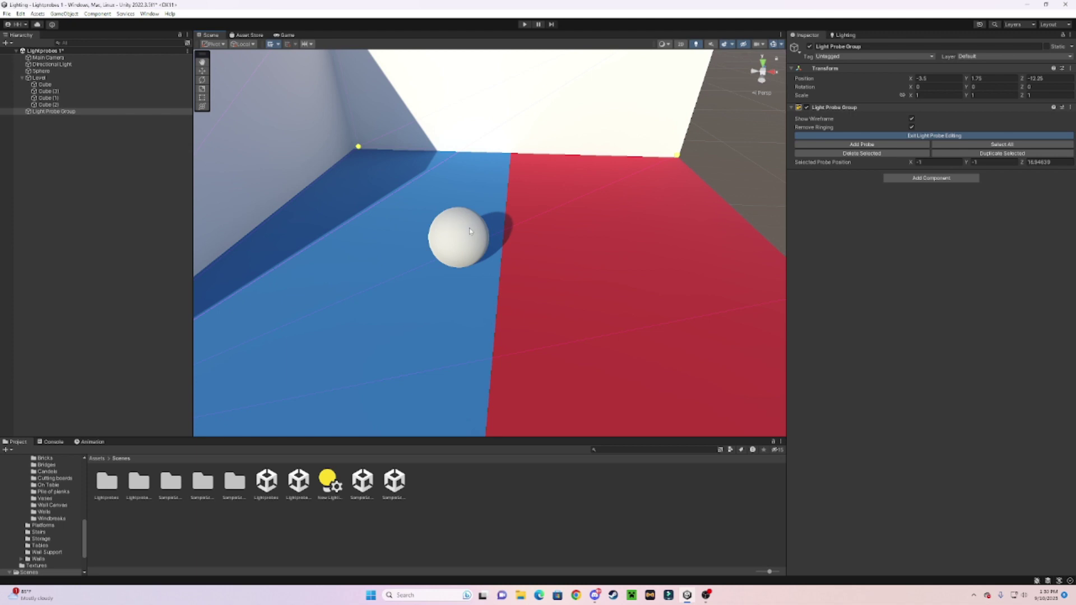
scroll(477, 209, "down", 6)
scroll(472, 228, "up", 3)
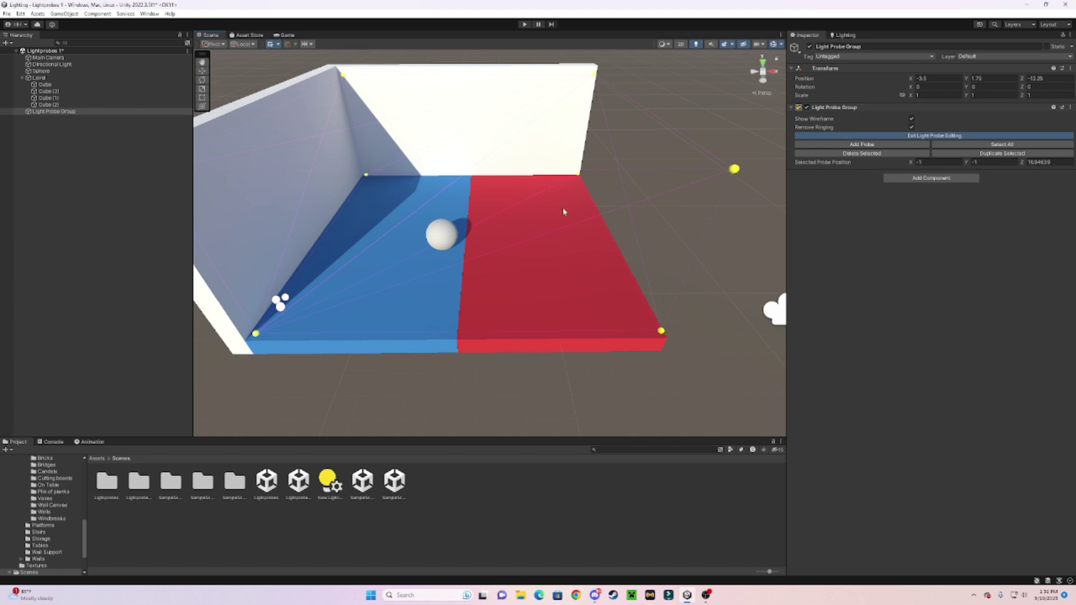
scroll(508, 254, "down", 4)
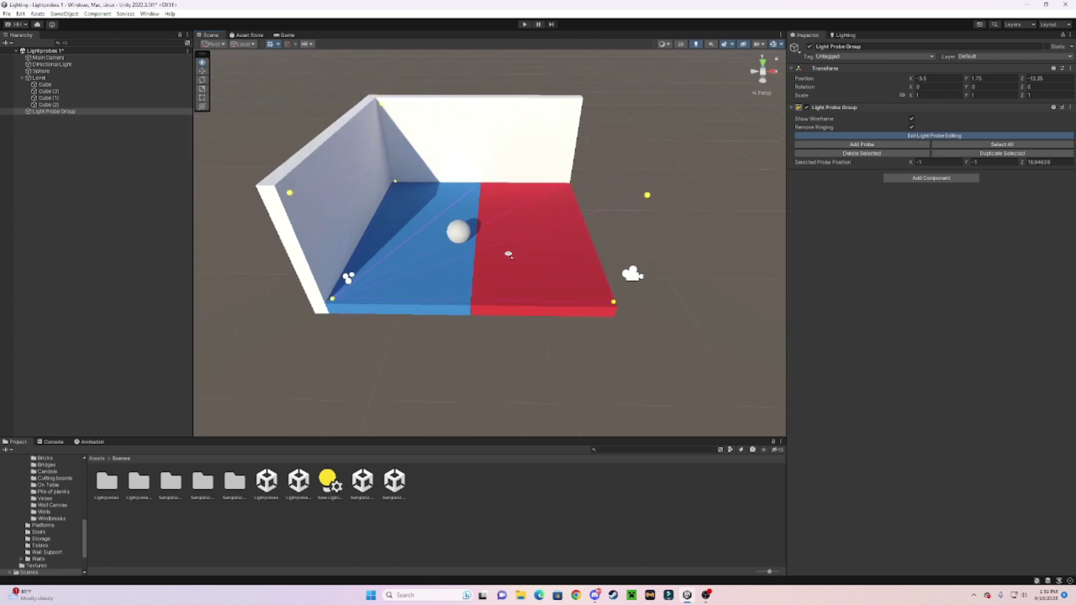
key("w")
scroll(589, 238, "up", 5)
scroll(606, 231, "up", 1)
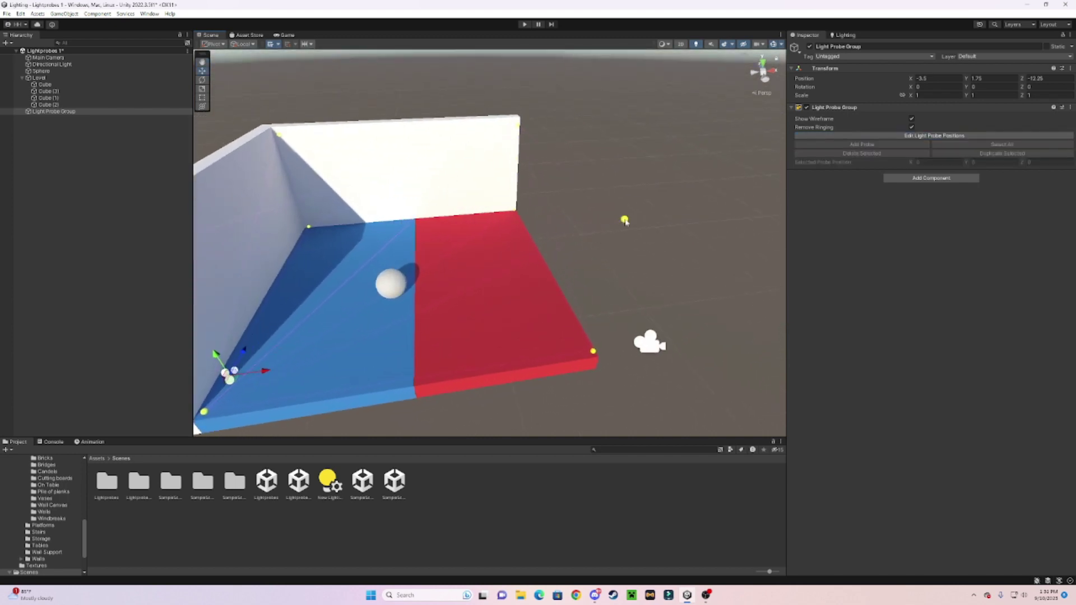
Duplicate the four outer-edge probes twice, placing one set just past the boundary on the red floor and another on the blue at X about 7.57
left_click(624, 220)
left_click(78, 111)
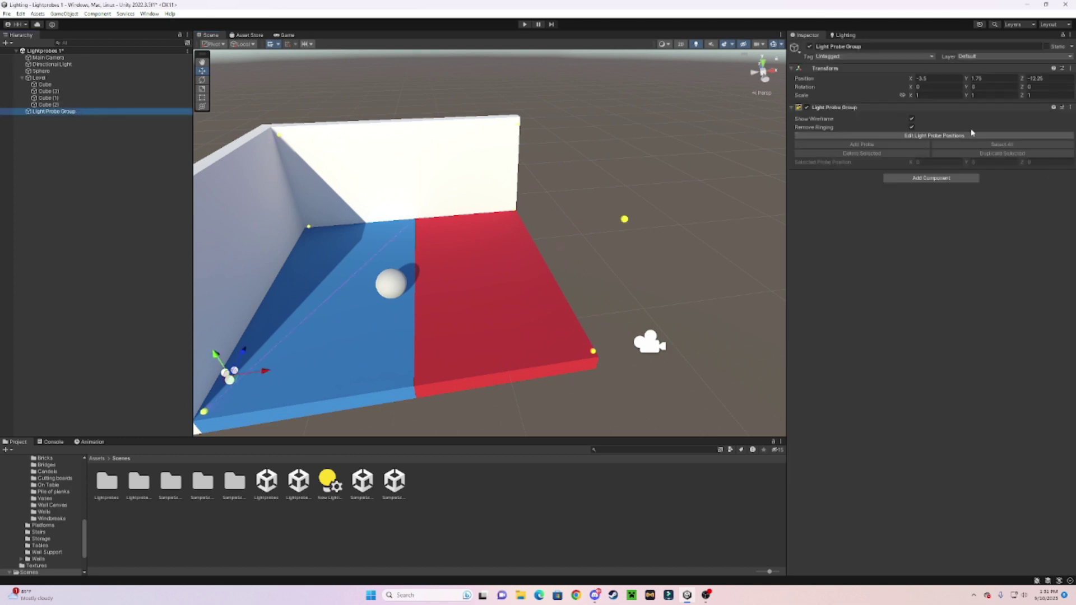
left_click(956, 136)
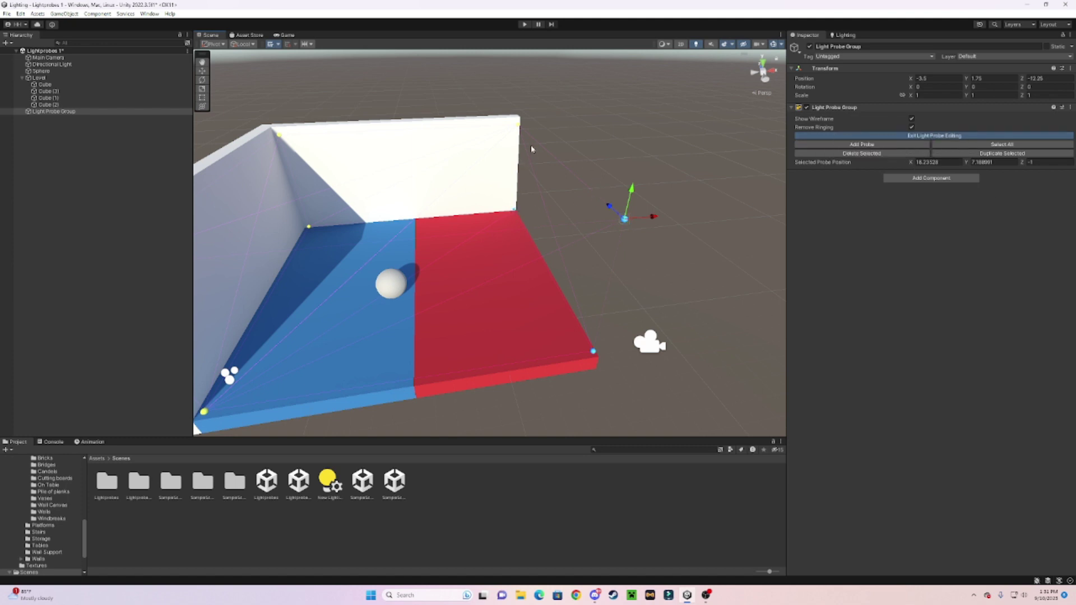
scroll(518, 128, "down", 6)
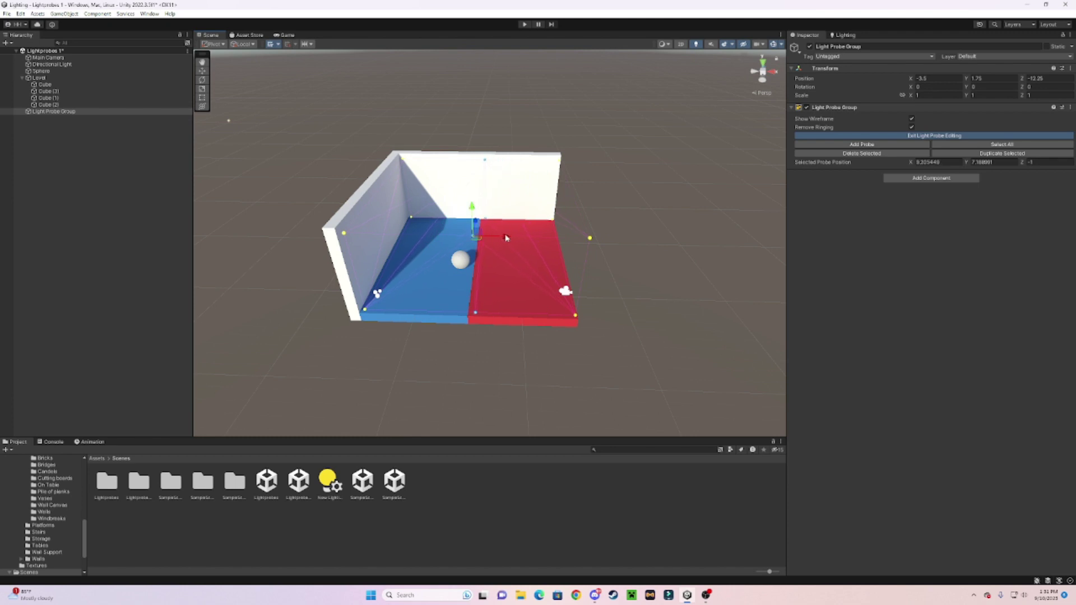
scroll(482, 269, "up", 8)
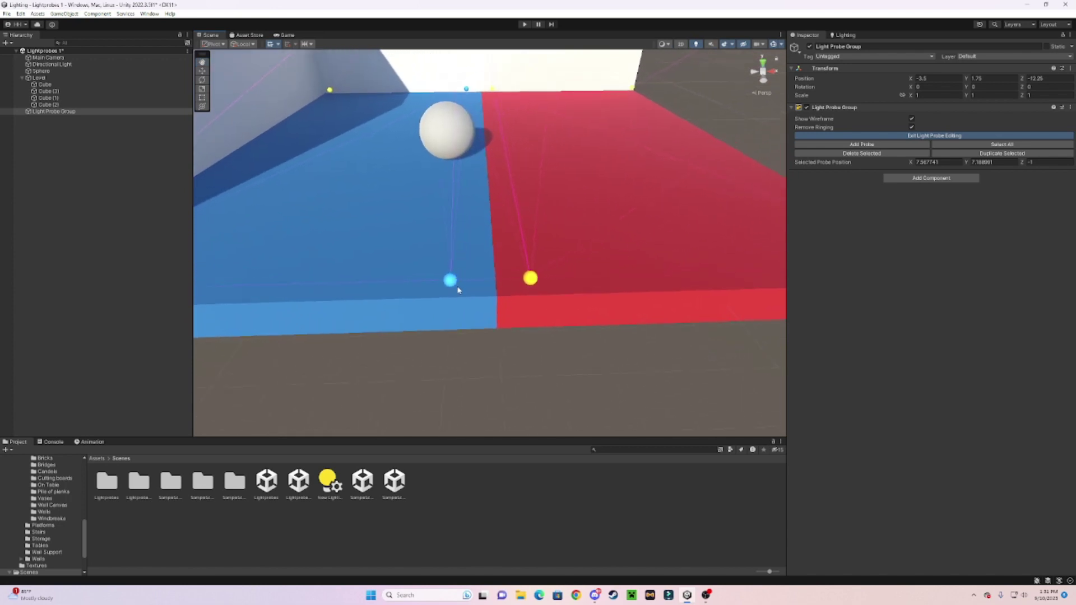
scroll(541, 280, "down", 8)
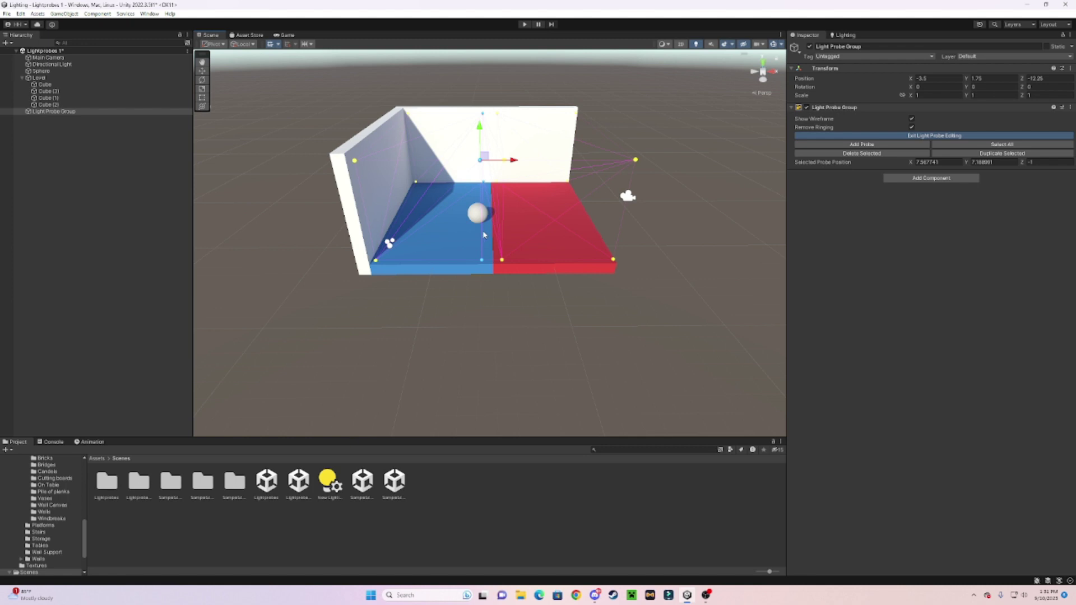
Duplicate low probes across the blue floor, including copies near X 4.41, Z 13.88 and X -0.13, Z 8.53
right_click_drag(483, 235, 433, 285)
key("w")
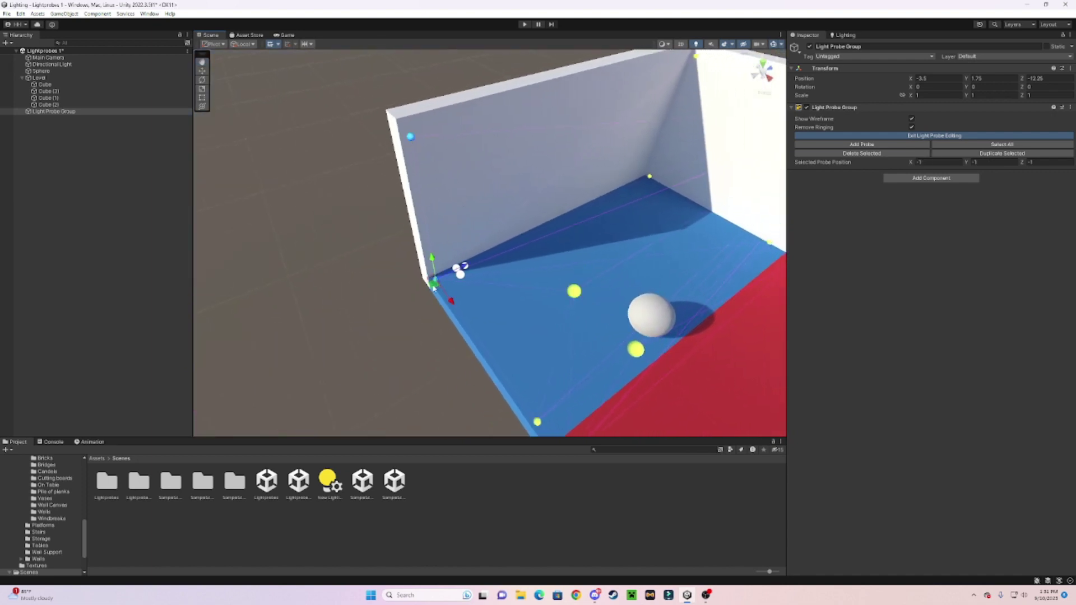
left_click_drag(433, 287, 477, 280)
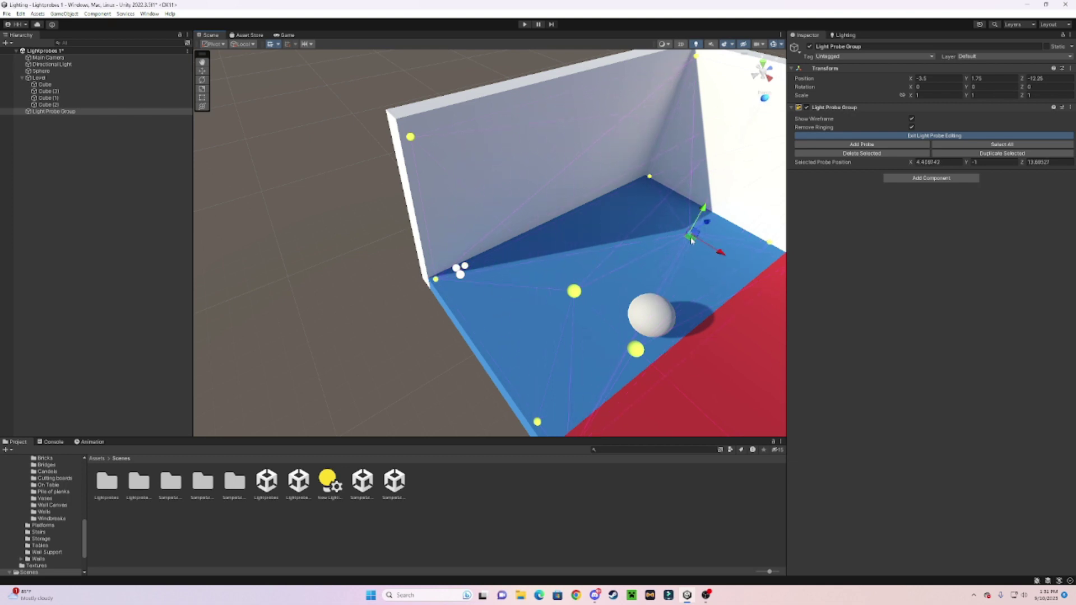
left_click_drag(587, 225, 590, 226)
key("s")
right_click_drag(590, 226, 708, 218)
key("d")
left_click_drag(708, 218, 705, 218, "alt")
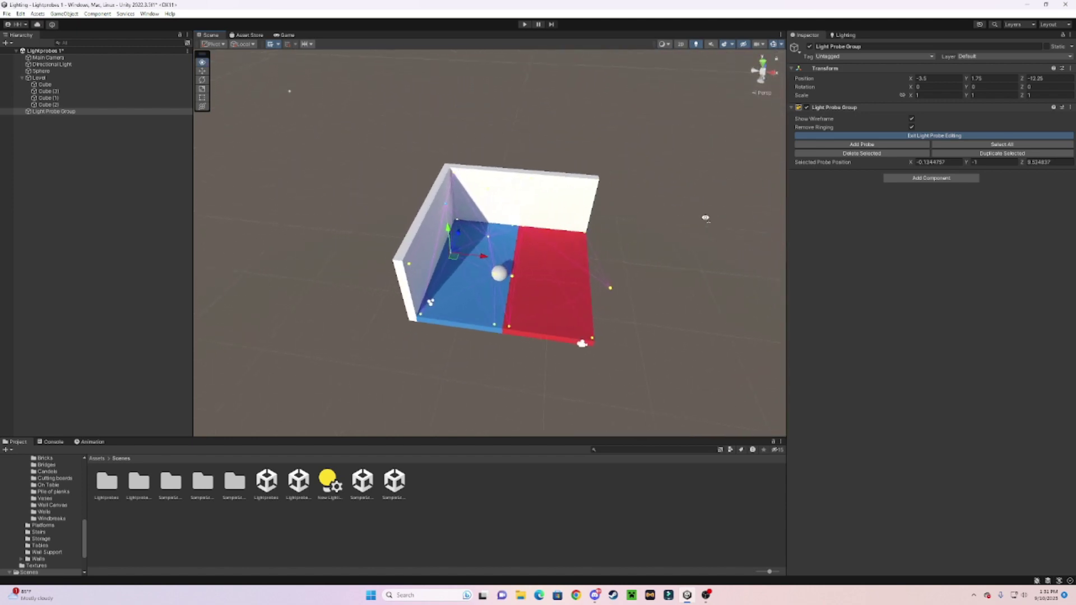
Collapse the Level object in the hierarchy and reselect the Light Probe Group to review its probe network
left_click(58, 134)
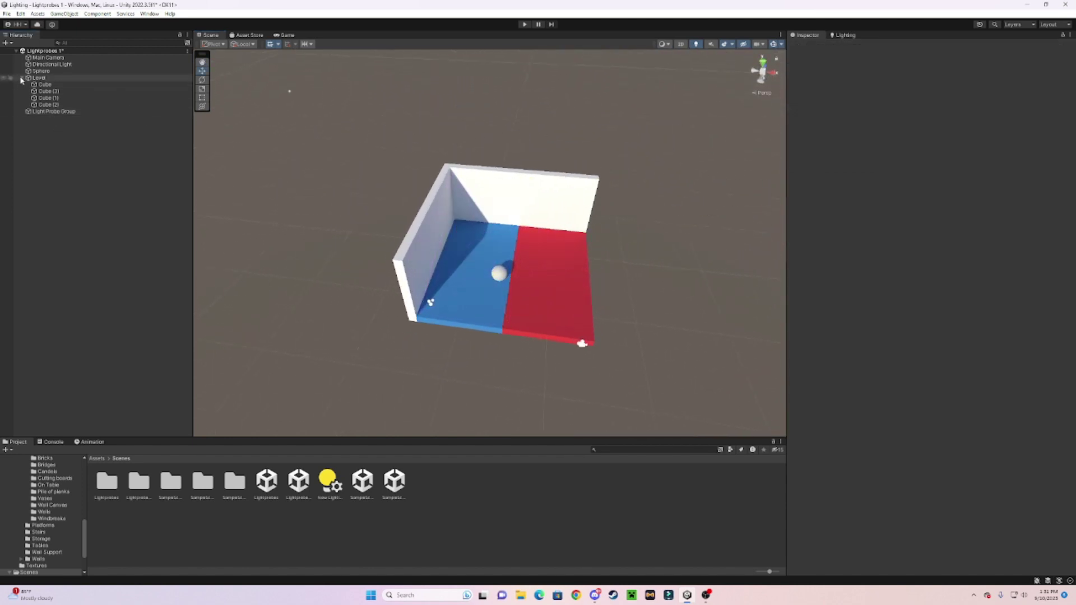
left_click(22, 78)
left_click(66, 84)
right_click_drag(639, 286, 575, 276)
key("w")
key("d")
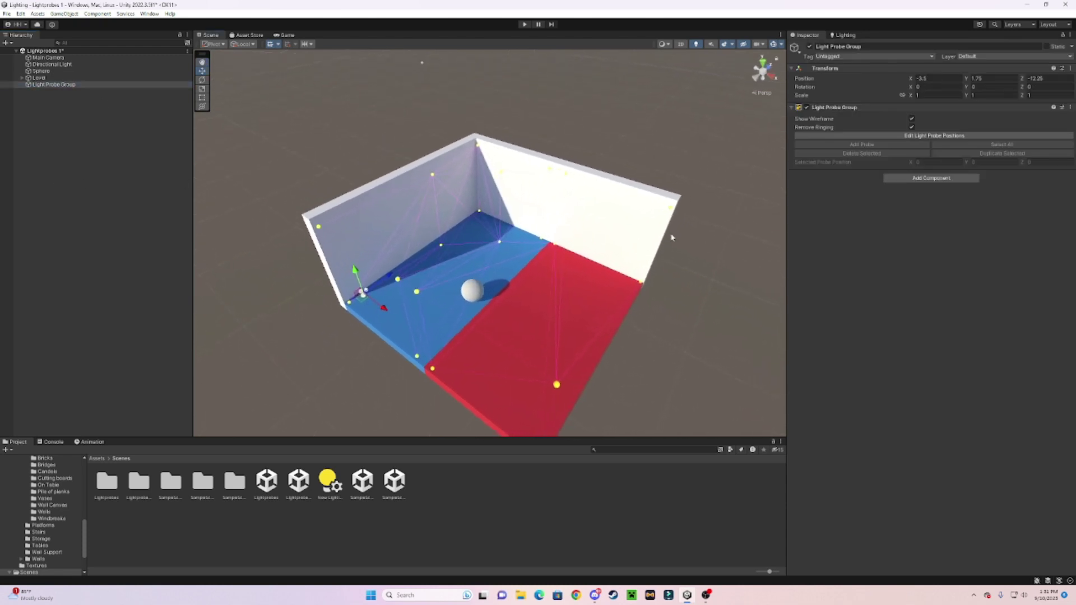
Generate the scene's lighting again with the expanded Light Probe Group
left_click(854, 36)
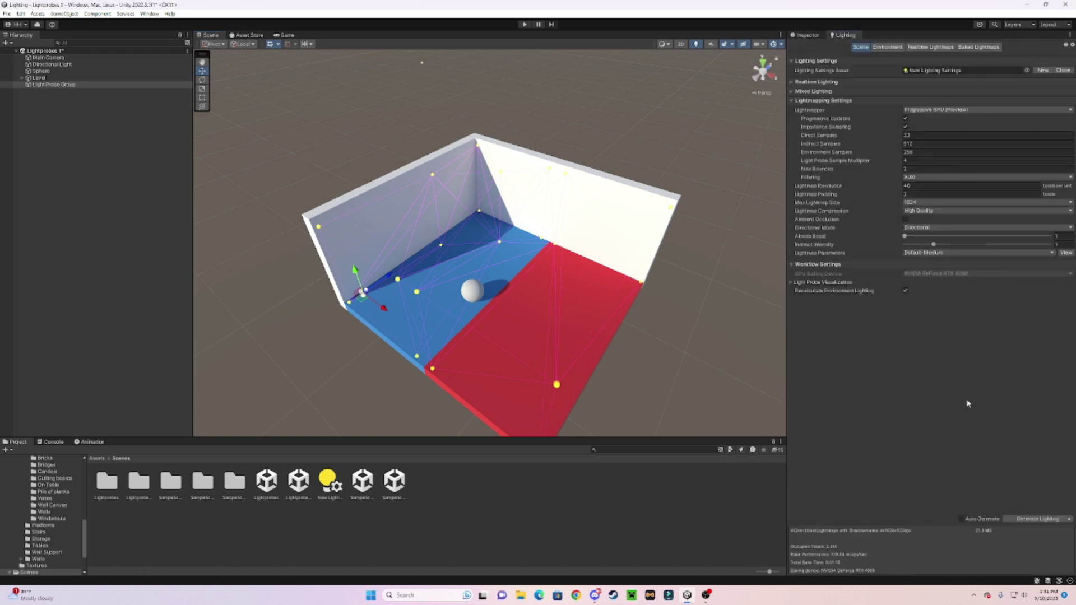
left_click(1038, 519)
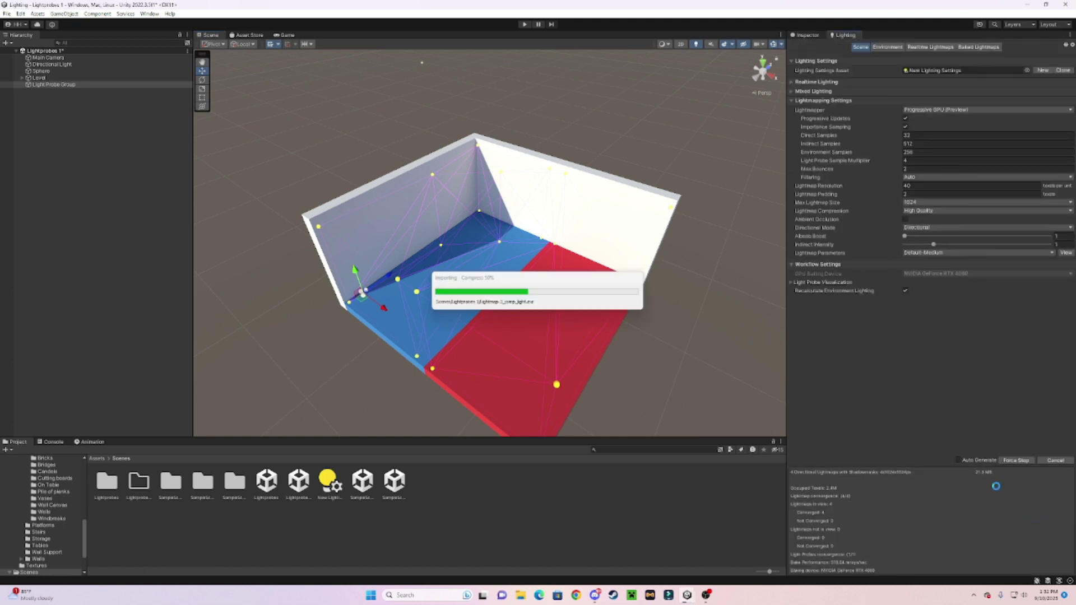
Select the sphere and move it along X across the blue floor toward the side wall's shadow
right_click_drag(672, 363, 733, 368)
key("w")
left_click(530, 284)
scroll(529, 282, "down", 10)
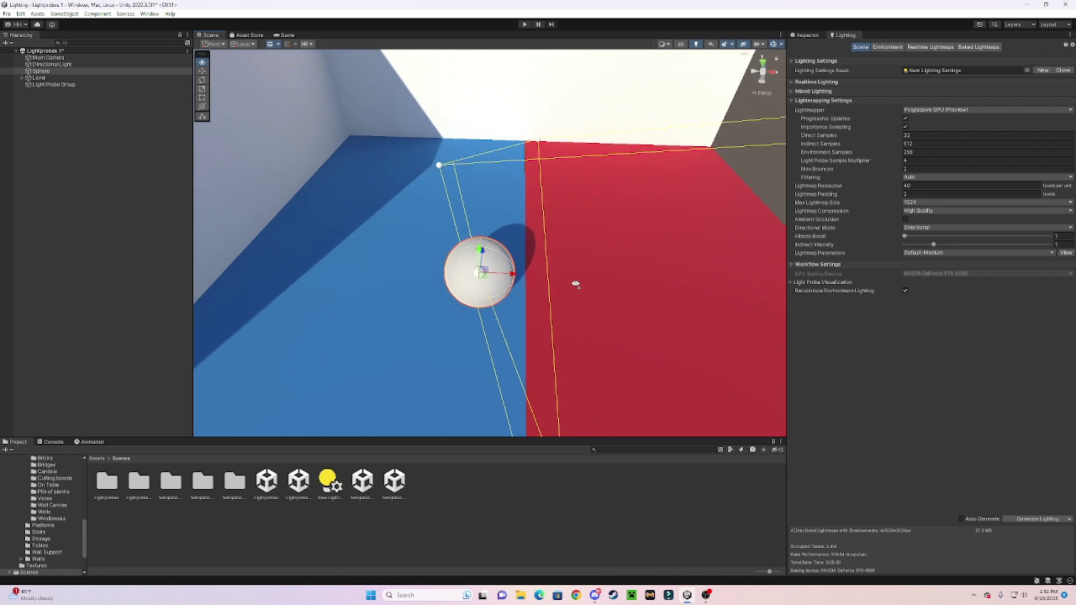
key("w")
key("d")
right_click_drag(580, 271, 524, 272)
key("a")
left_click_drag(525, 275, 462, 281)
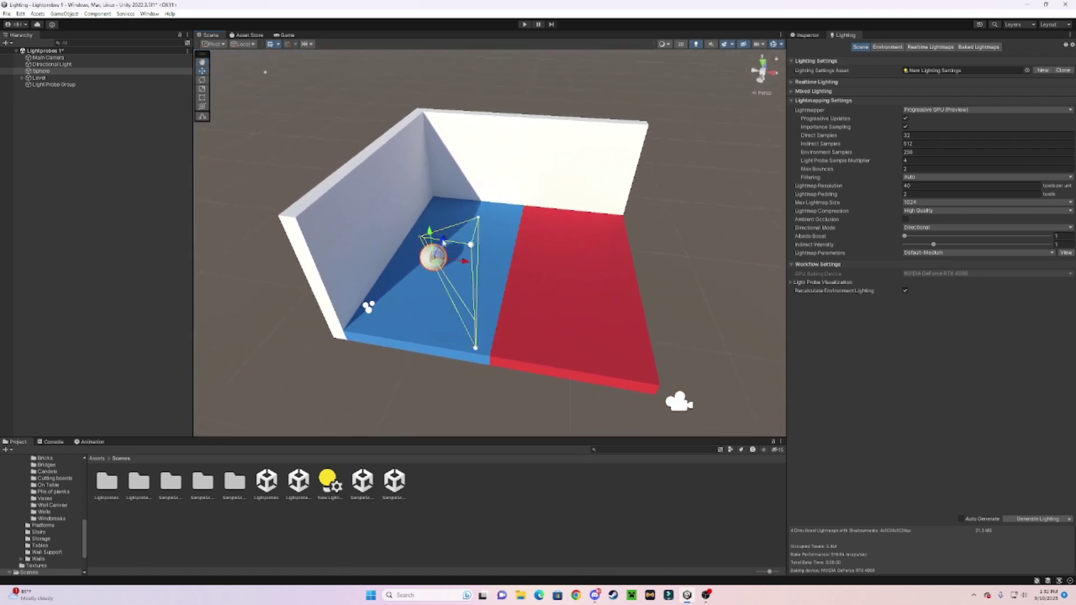
Move the sphere along Z to the front part of the blue floor and inspect its connected probes
left_click_drag(443, 241, 447, 307)
key("w")
key("a")
right_click_drag(447, 307, 452, 315)
scroll(452, 315, "up", 3)
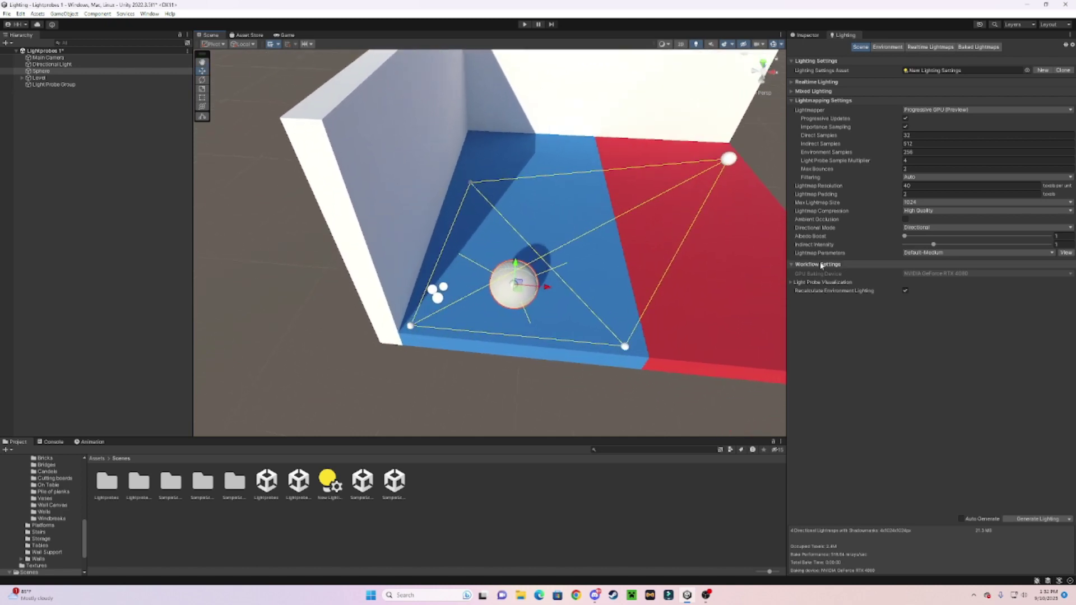
left_click_drag(472, 184, 417, 229, "alt")
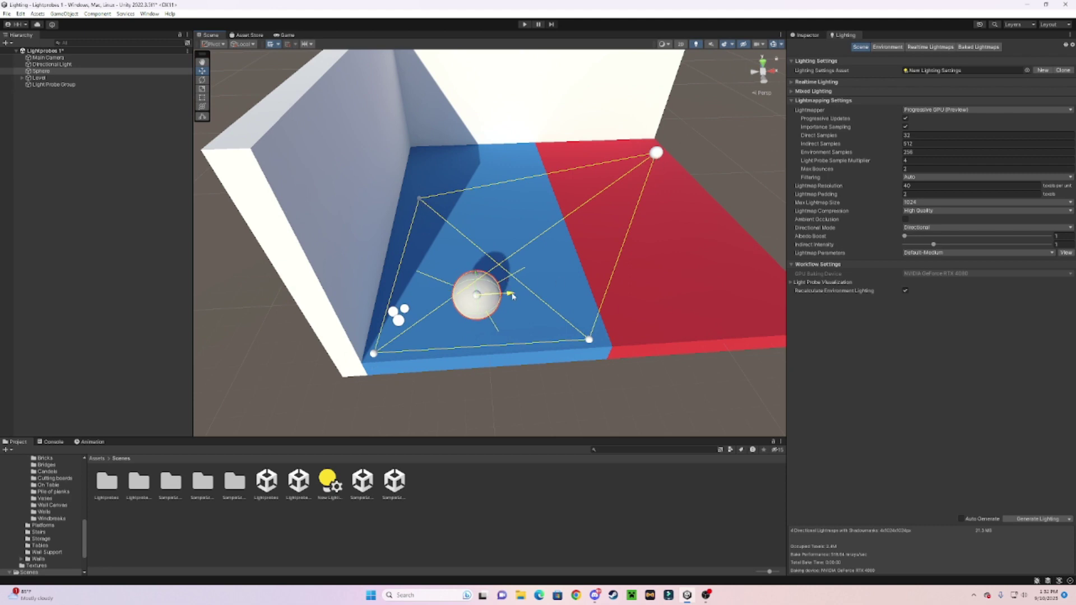
Shift the sphere slightly along X toward the side wall and view its probe connections from around the room
left_click_drag(513, 296, 487, 304)
right_click_drag(512, 312, 493, 288)
key("w")
key("d")
key("a")
key("s")
key("w")
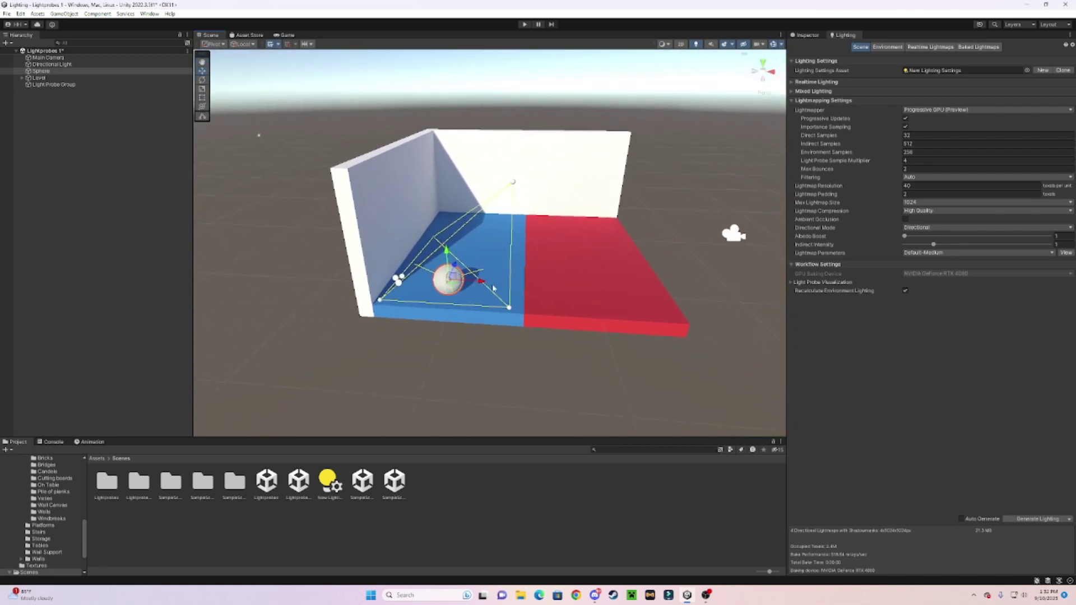
Move the sphere from the blue floor's front to the boundary with the red floor
left_click_drag(455, 265, 538, 272)
key("f")
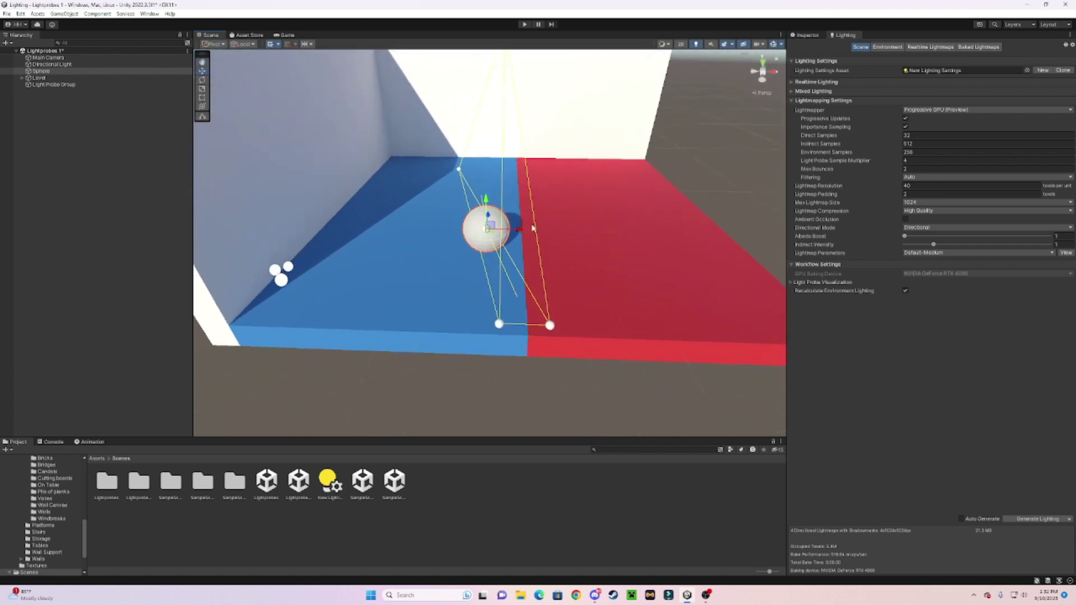
scroll(541, 227, "down", 10)
Move the sphere into the shadow near the rear of the side wall, and back toward the blue floor's middle
left_click_drag(529, 237, 464, 229)
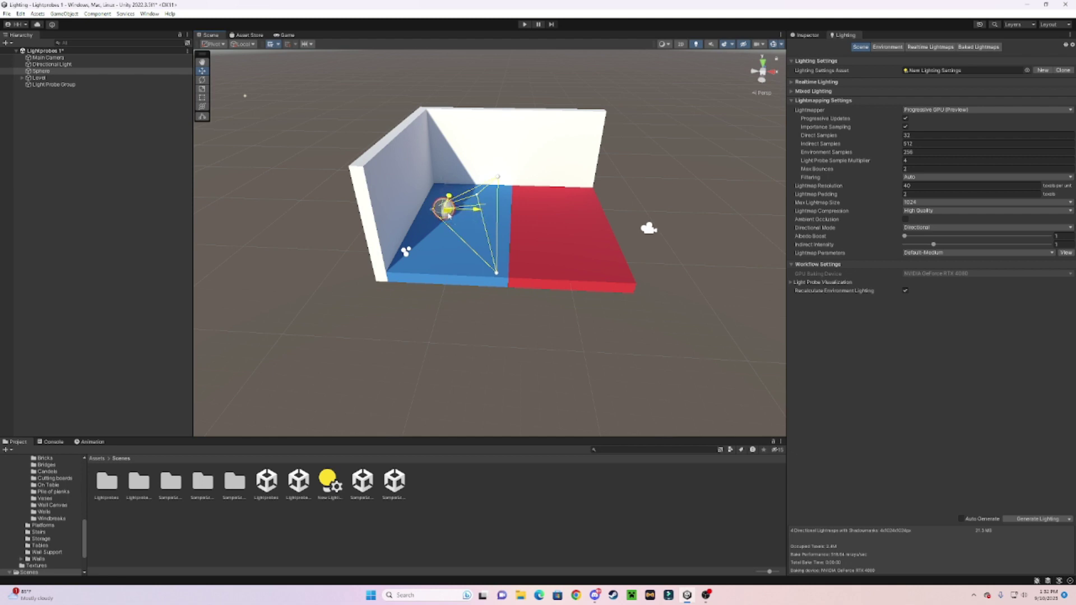
mouse_move(462, 226)
left_mouse_down()
mouse_move(484, 219)
mouse_move(459, 206)
mouse_move(442, 229)
mouse_move(474, 242)
left_mouse_up()
mouse_move(488, 228)
right_mouse_down()
mouse_move(476, 221)
mouse_move(509, 227)
right_mouse_up()
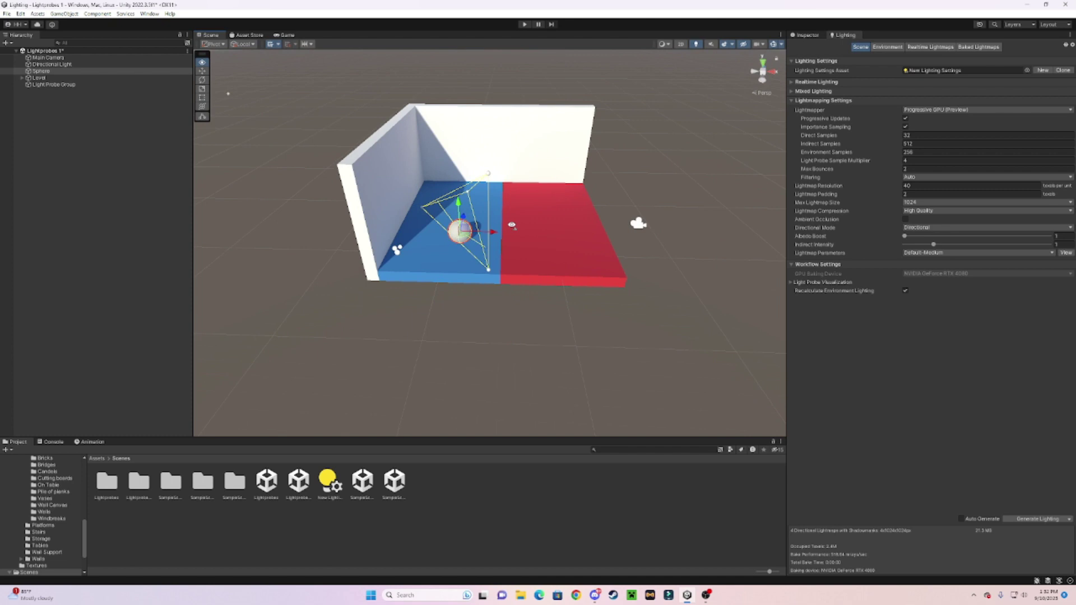
scroll(509, 223, "up", 10)
left_click_drag(427, 208, 440, 229)
Place the sphere on the blue floor beside the red floor boundary and clear the selection
key("s")
right_click_drag(503, 238, 497, 303)
key("w")
key("s")
key("w")
key("d")
key("s")
key("a")
key("w")
key("w")
key("d")
left_click_drag(398, 313, 465, 271)
left_click(69, 130)
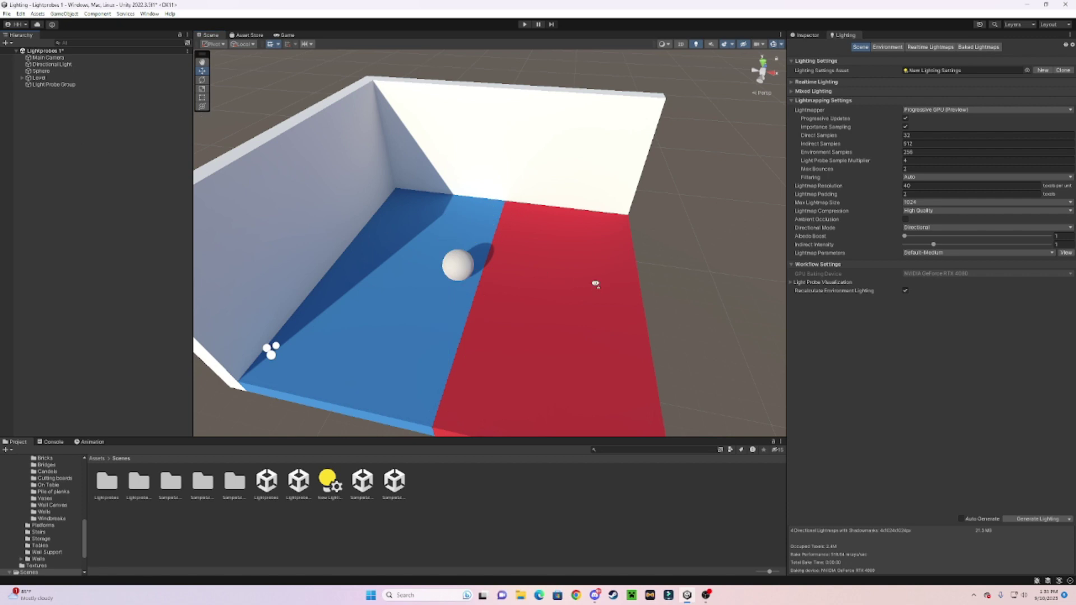
Open the sphere's Ball material from the Materials folder, set its Metallic to about 0.235 and raise its Smoothness
key("w")
right_click_drag(595, 284, 575, 286)
left_click(497, 262)
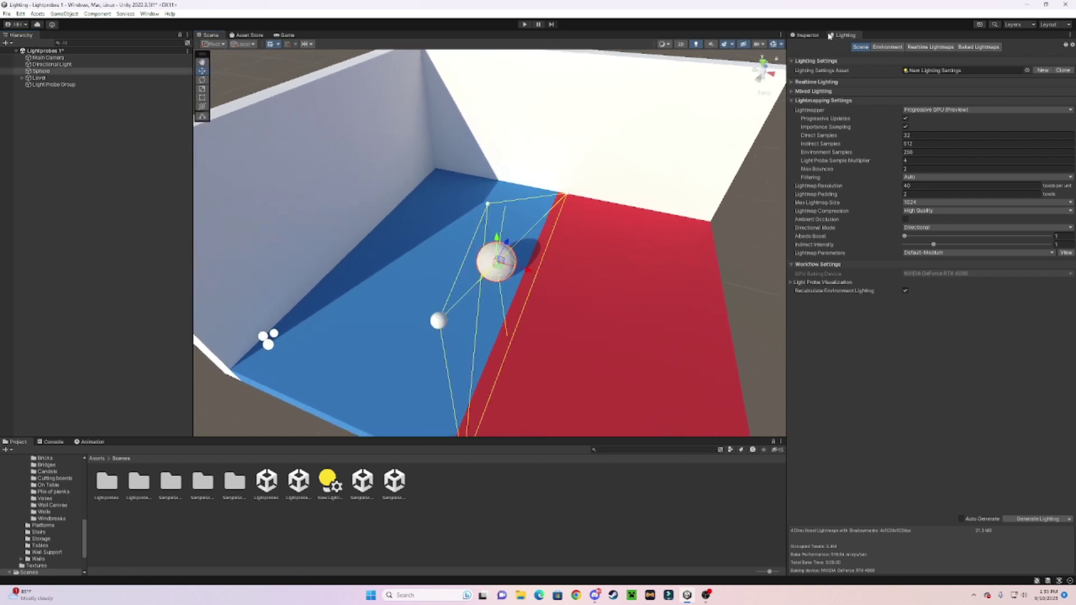
left_click(809, 35)
scroll(35, 493, "up", 10)
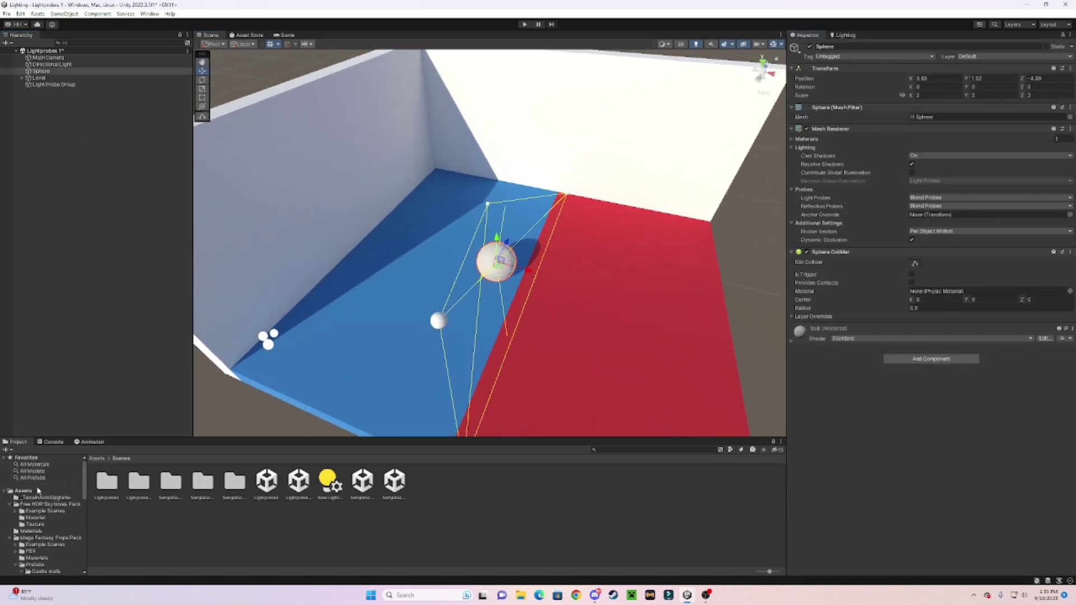
left_click(37, 491)
double_click(171, 484)
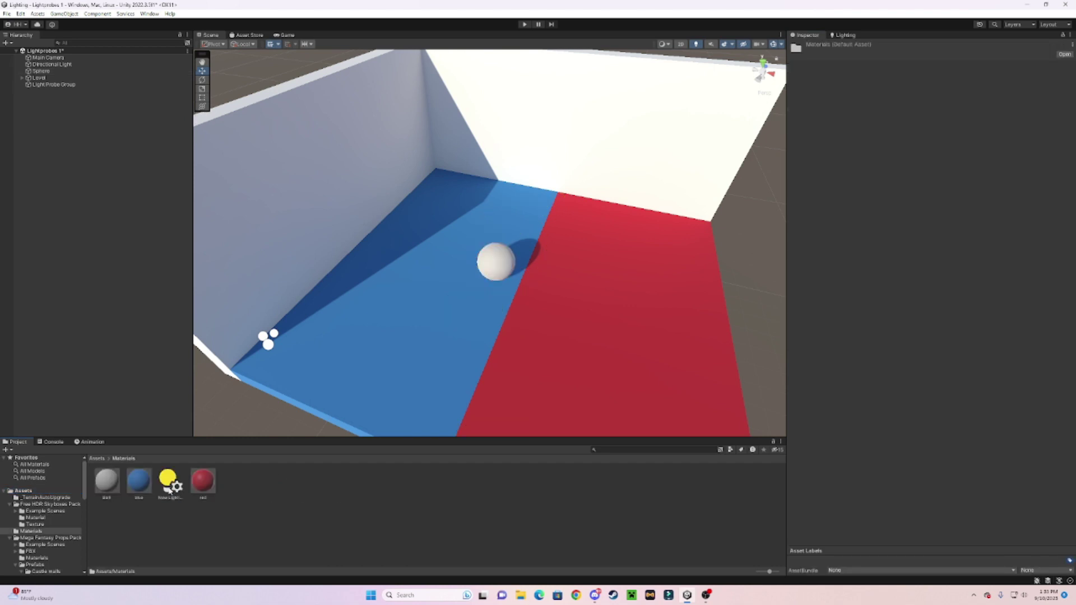
left_click(118, 482)
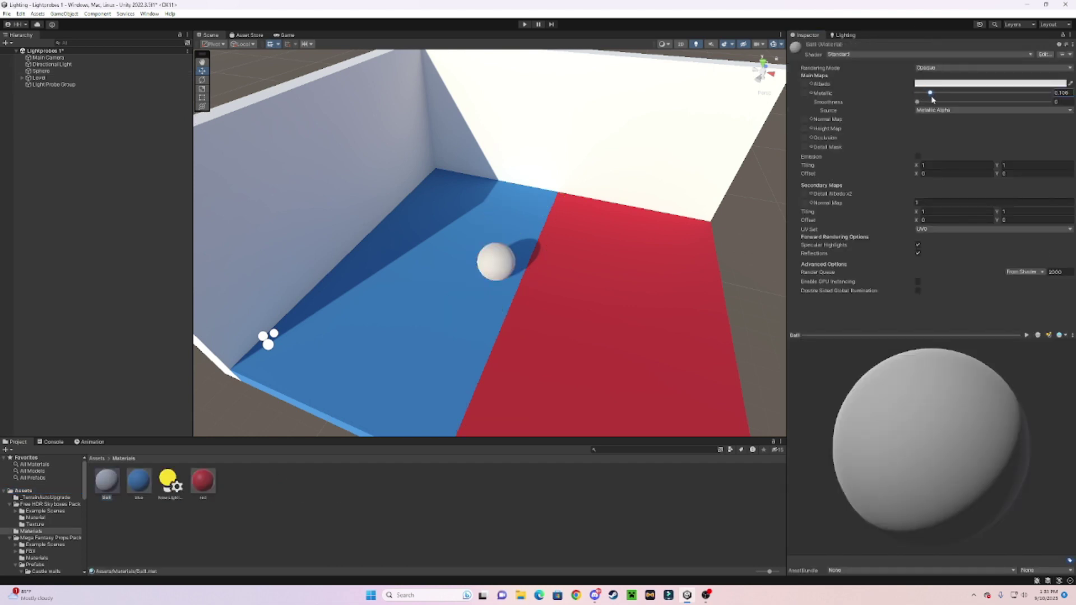
left_click_drag(933, 104, 1024, 110)
Examine the sphere's shinier surface and its probe connections from several distances and angles
right_click_drag(547, 174, 489, 237)
key("w")
key("s")
key("w")
key("s")
left_click(460, 238)
key("w")
scroll(489, 236, "up", 1)
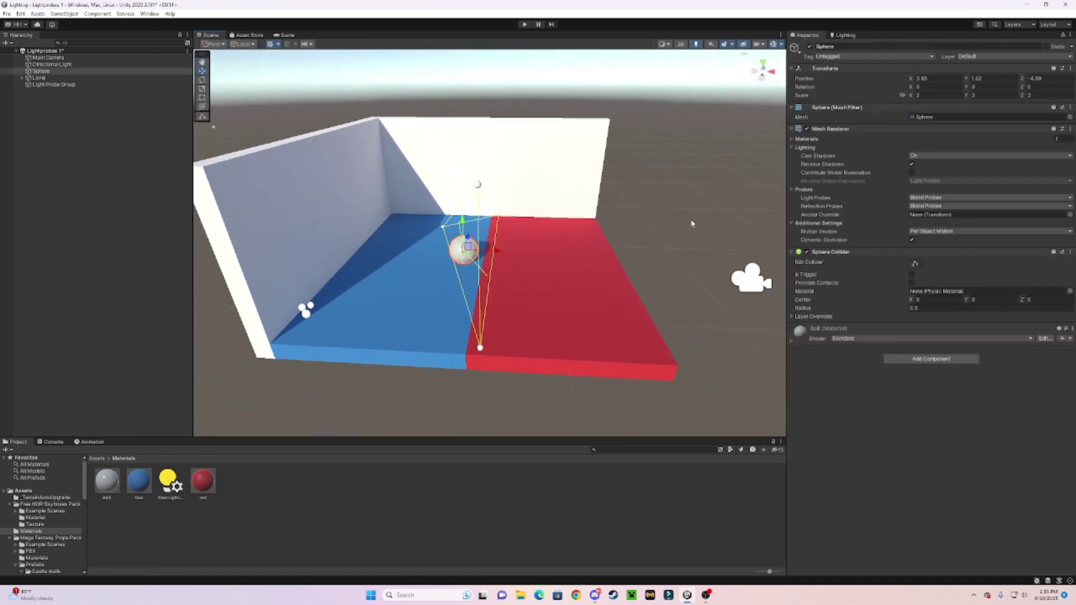
left_click(691, 223)
Add a Reflection Probe to the scene and set its position to X 0, Y 0, Z 0
left_click(64, 13)
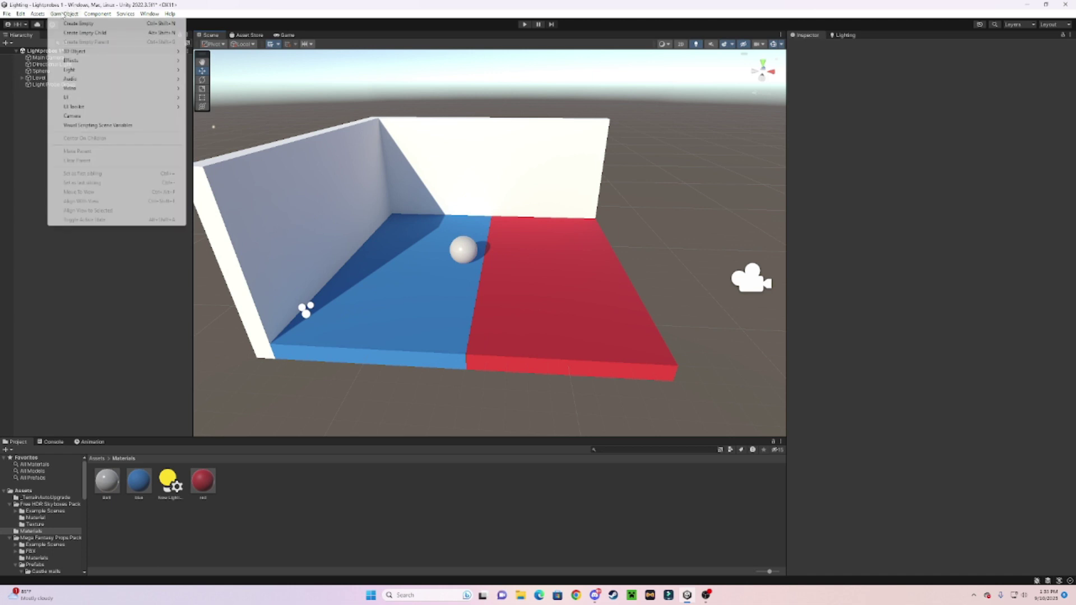
mouse_move(105, 62)
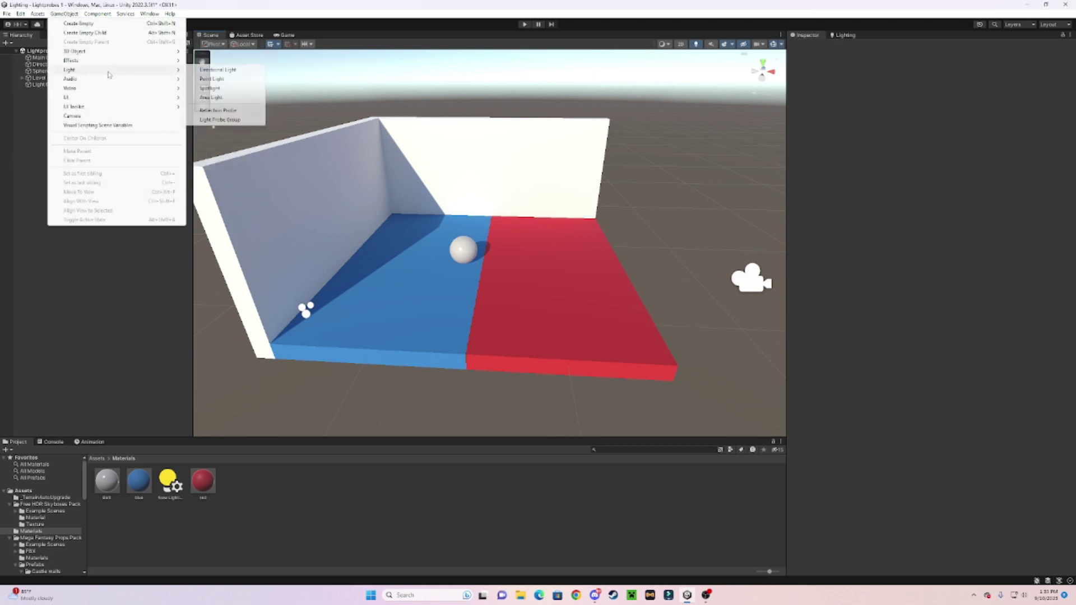
left_click(239, 115)
right_click_drag(392, 191, 370, 184)
key("w")
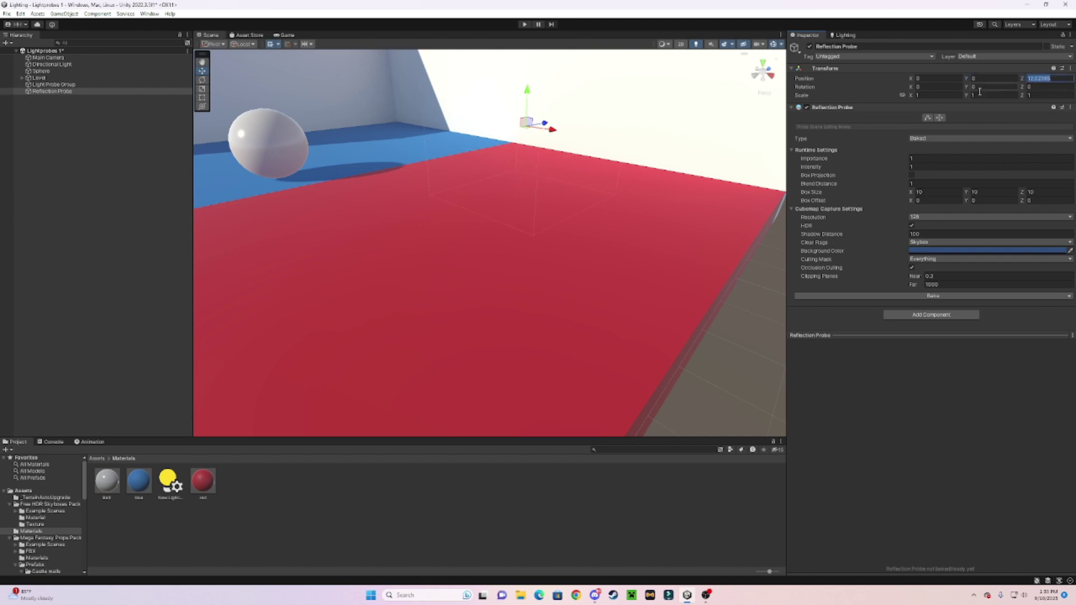
type("0")
Raise the Reflection Probe above the blue floor to a Y position of about 5.63
key("s")
right_click_drag(701, 151, 621, 135)
key("a")
key("s")
key("w")
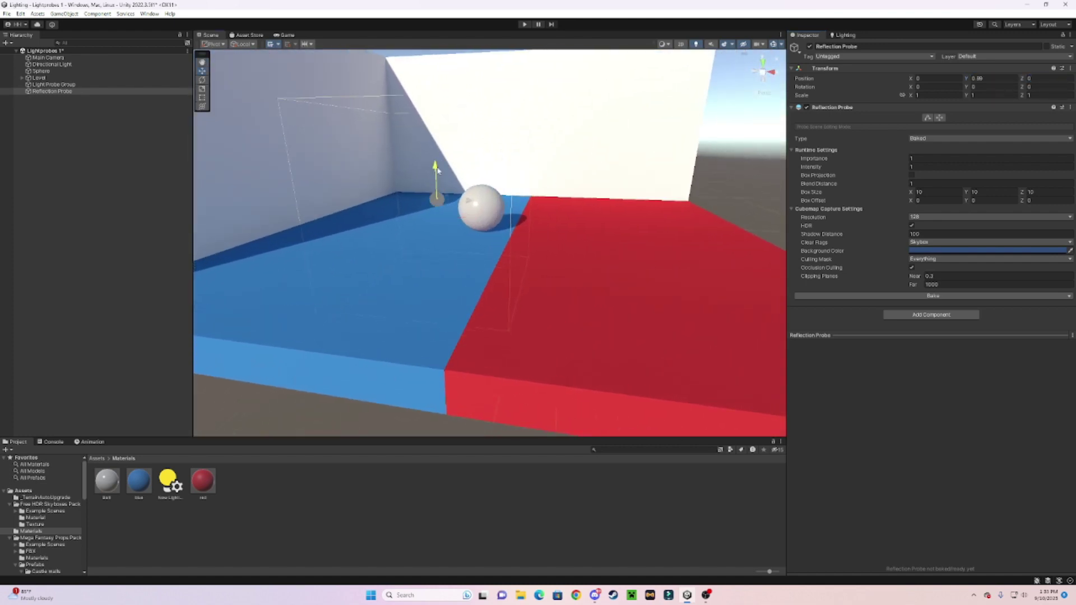
left_click_drag(443, 105, 450, 81)
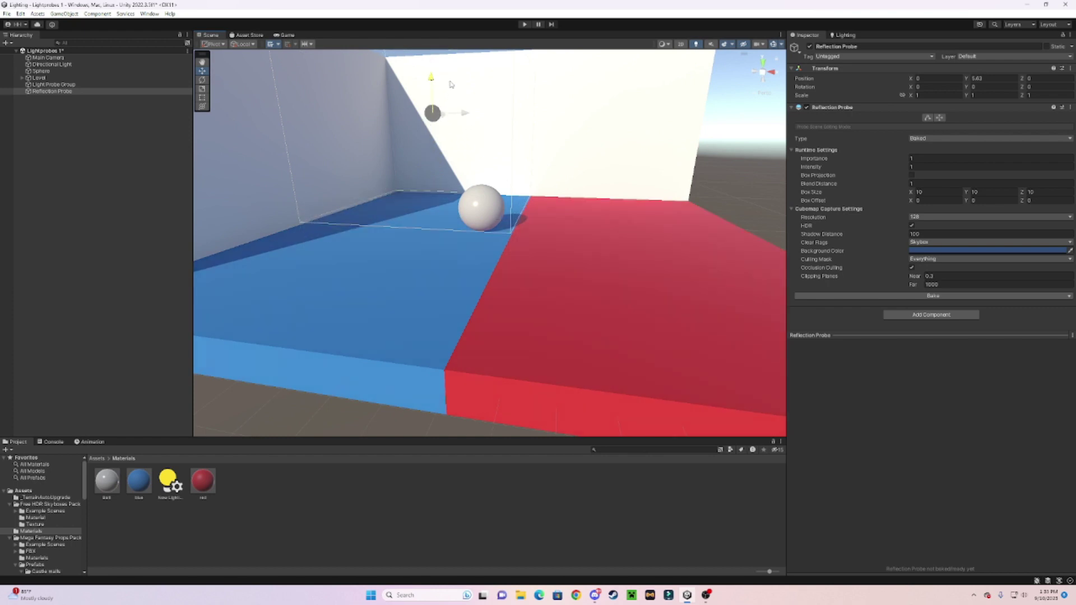
Move the Reflection Probe along Z away from the back wall, so its box sits over the front of the blue floor
key("w")
right_click_drag(493, 134, 471, 188)
key("s")
key("w")
key("s")
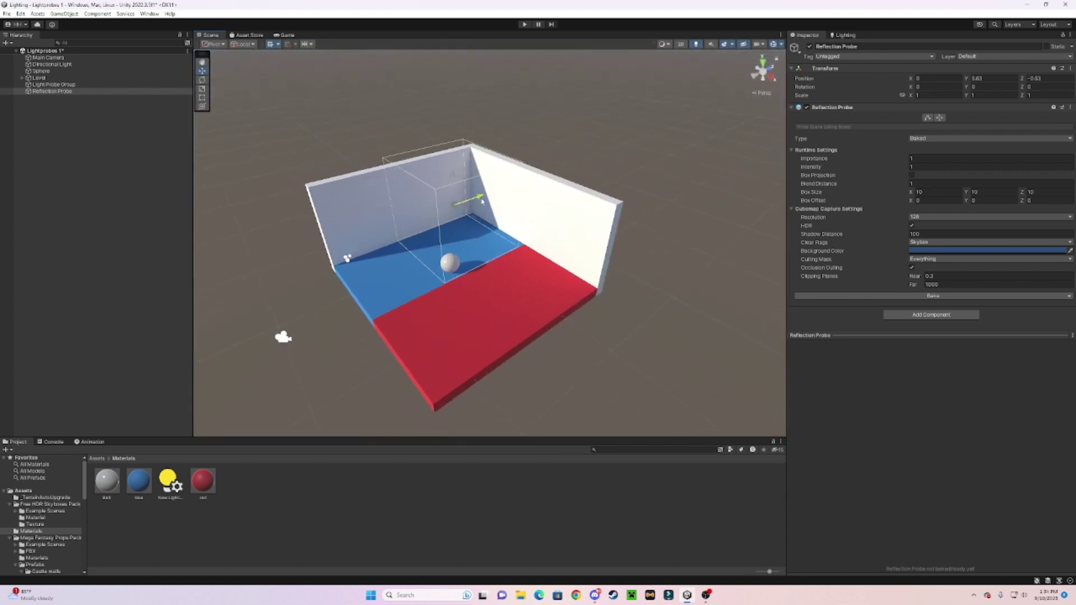
left_click_drag(423, 218, 422, 219)
right_click_drag(424, 218, 479, 235)
key("a")
key("w")
key("s")
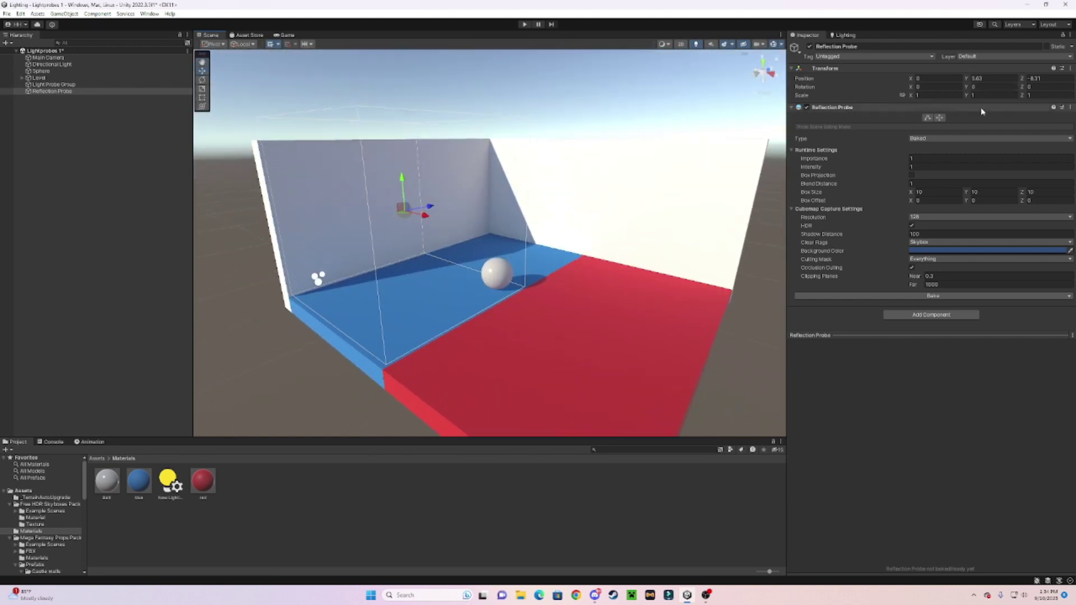
Extend the Reflection Probe's box along X across the red floor and along Z to the back wall
left_click(928, 118)
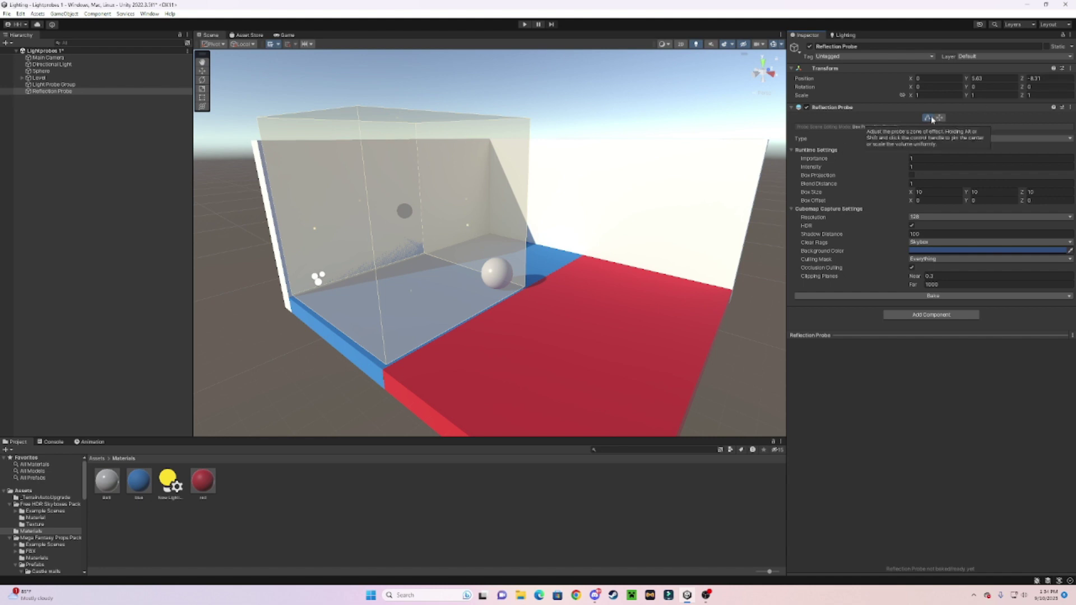
key("s")
mouse_move(685, 104)
right_mouse_down()
mouse_move(574, 139)
mouse_move(583, 138)
right_mouse_up()
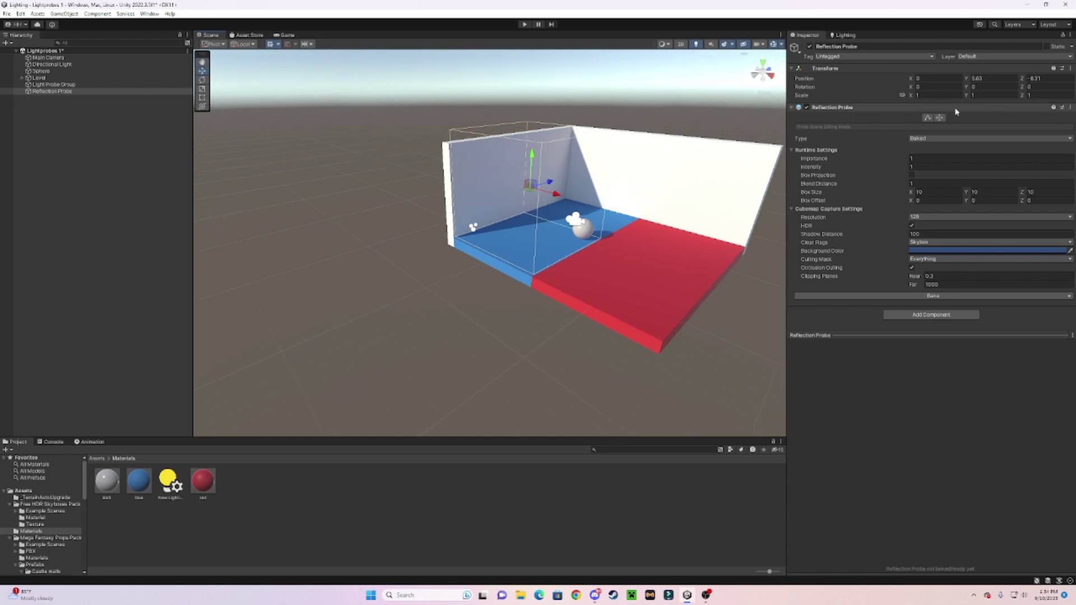
left_click(929, 118)
left_click_drag(578, 202, 705, 259)
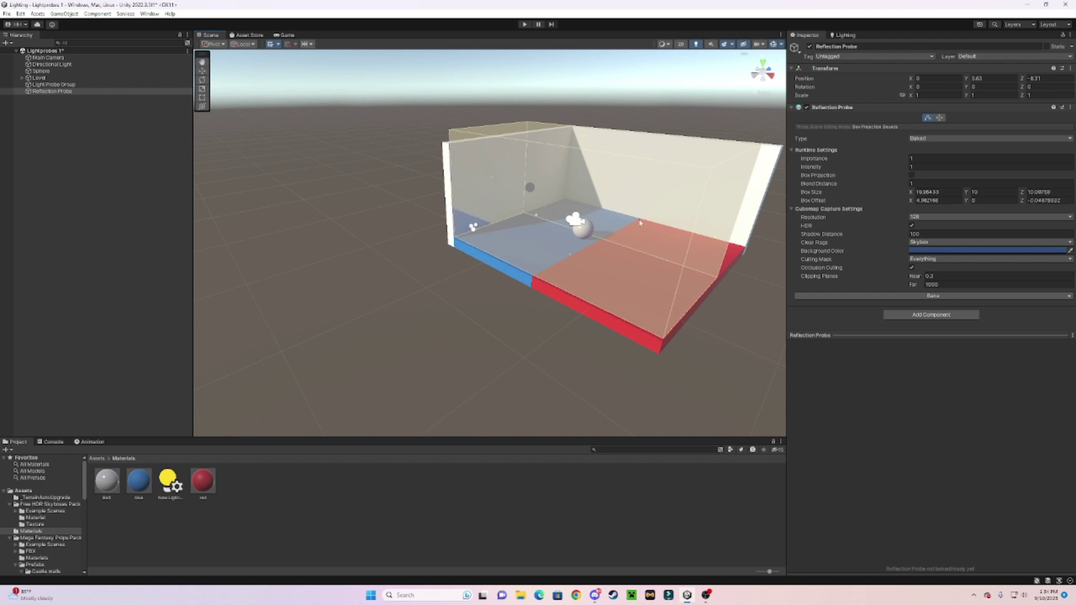
right_click_drag(640, 223, 526, 220)
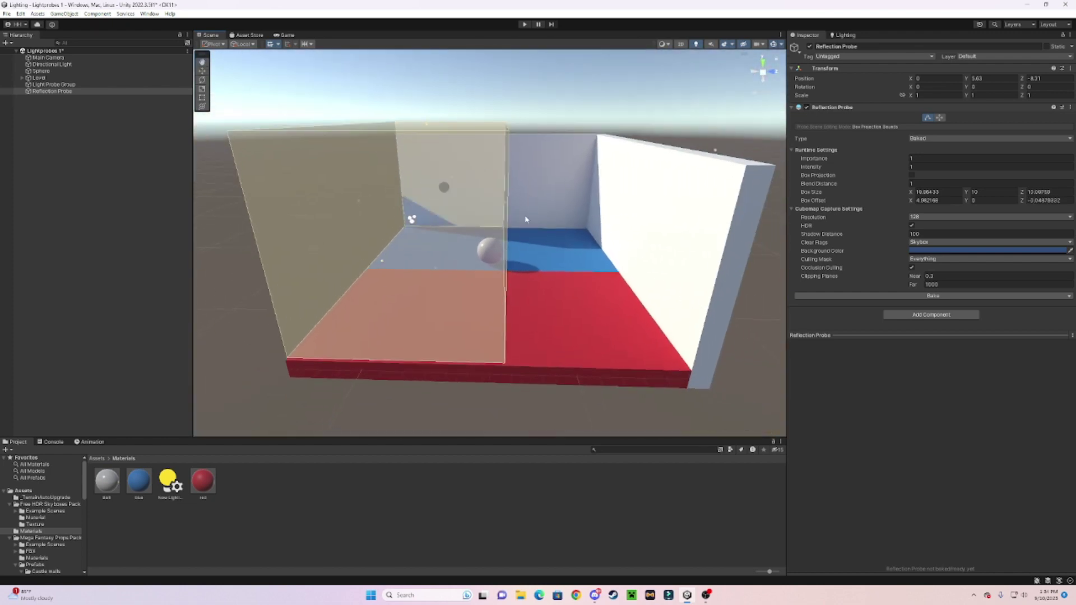
scroll(525, 219, "down", 1)
left_click_drag(509, 208, 624, 230)
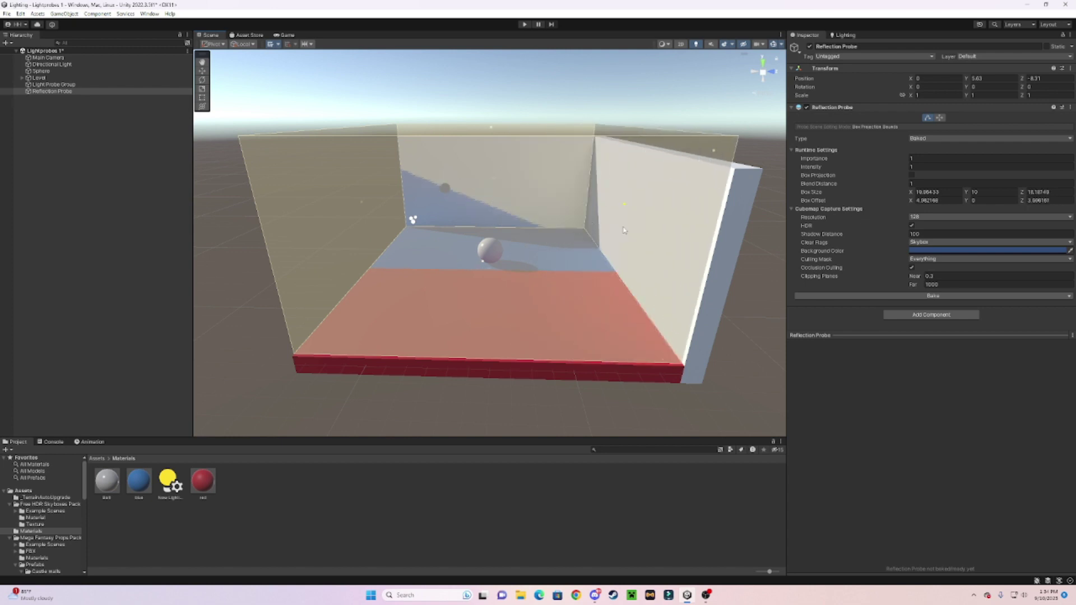
Adjust the Reflection Probe's box to fit the side wall and bake the probe
right_click_drag(611, 226, 828, 199)
key("f")
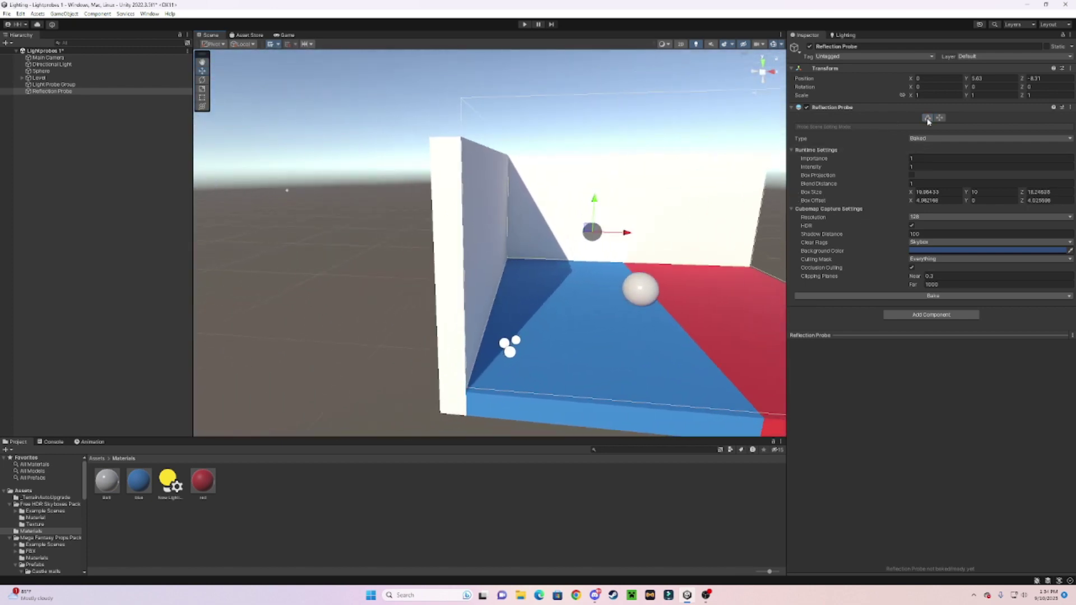
left_click(928, 119)
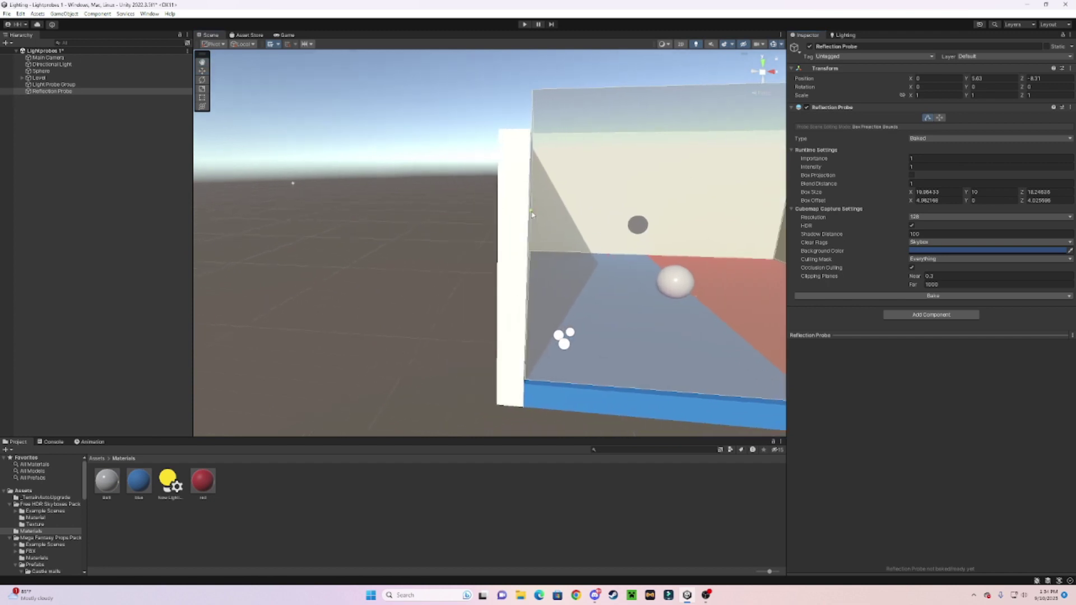
key("d")
right_click_drag(572, 212, 575, 213)
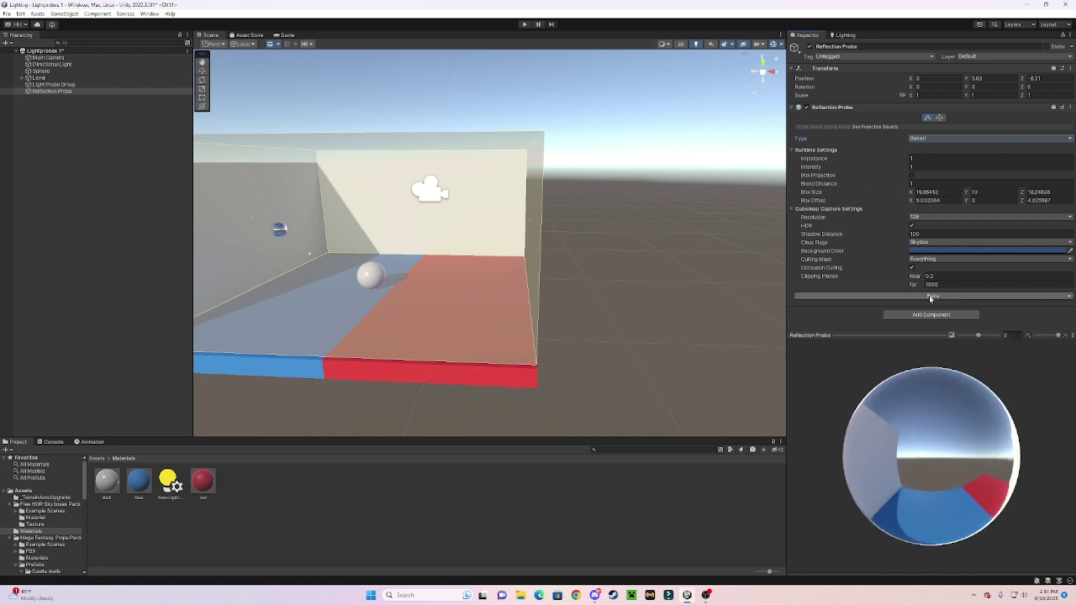
right_click_drag(704, 258, 671, 258)
left_click(670, 257)
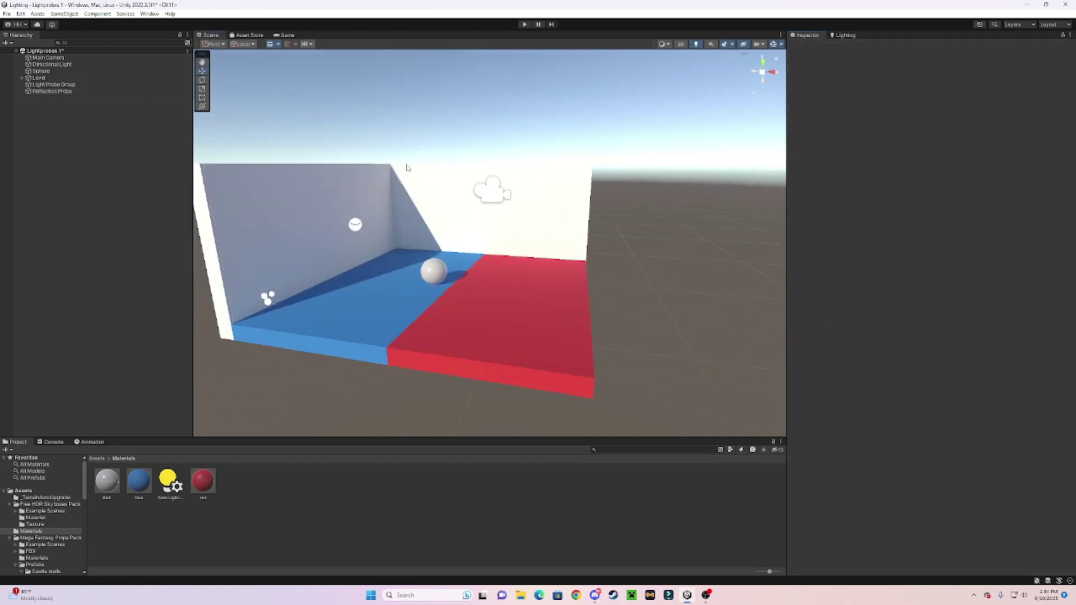
Inspect the sphere's reflections, and set the Ball material's Smoothness to 1 and Metallic to about 0.8
right_click_drag(508, 196, 485, 211)
scroll(482, 211, "up", 6)
left_click_drag(478, 209, 509, 216, "alt")
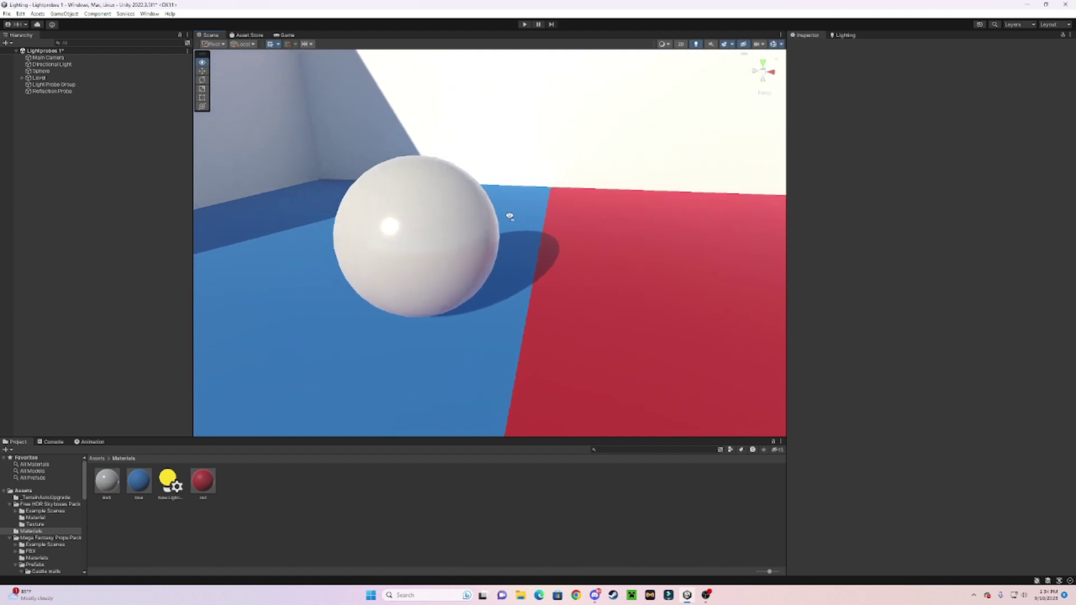
right_click_drag(510, 217, 515, 241)
left_click(515, 241)
key("f")
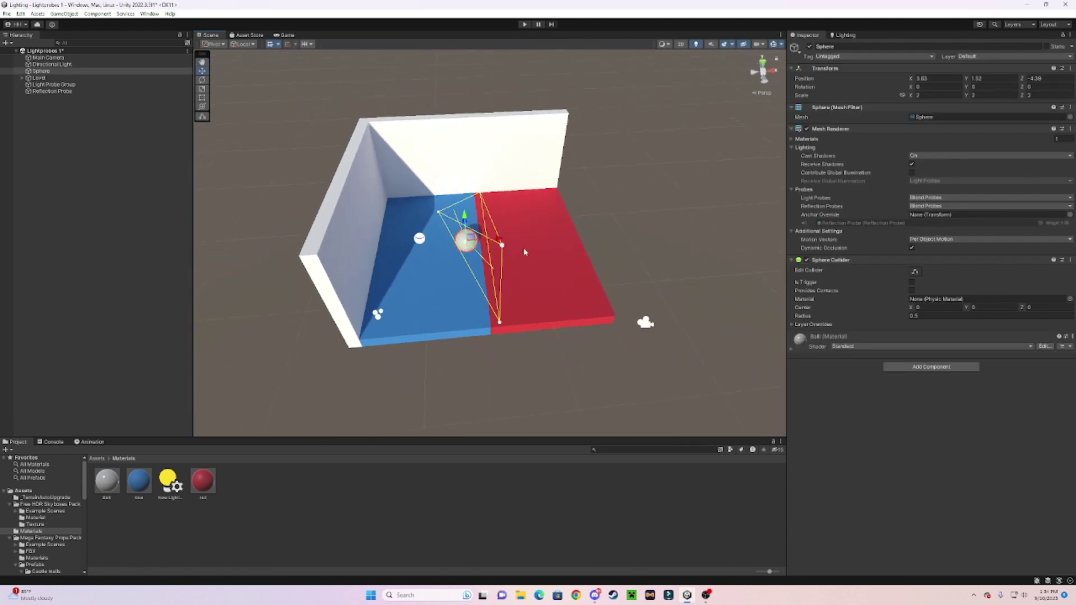
left_click(110, 476)
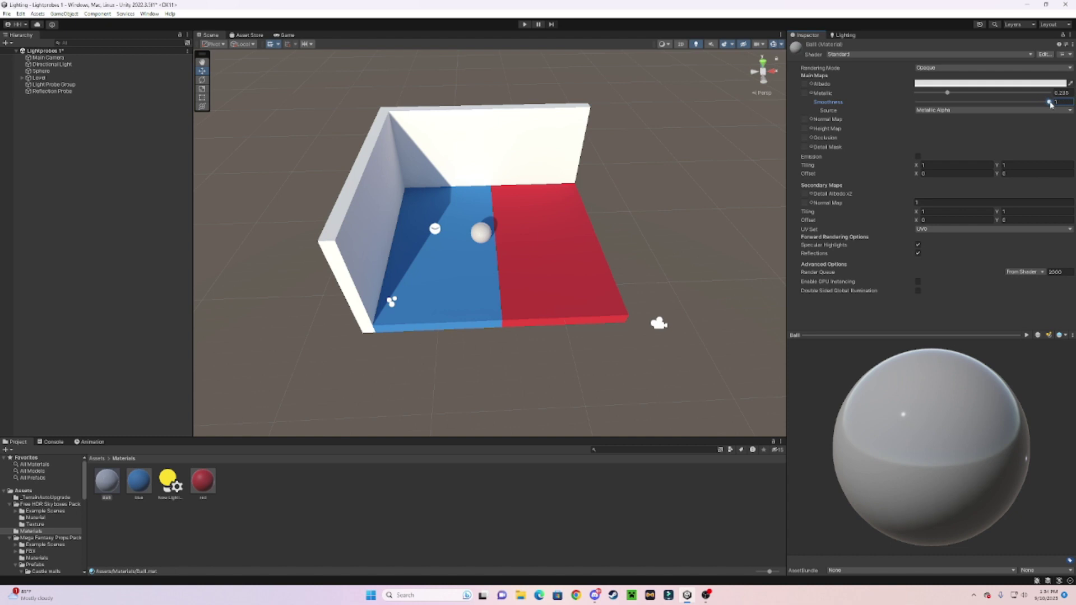
left_click_drag(965, 97, 1024, 99)
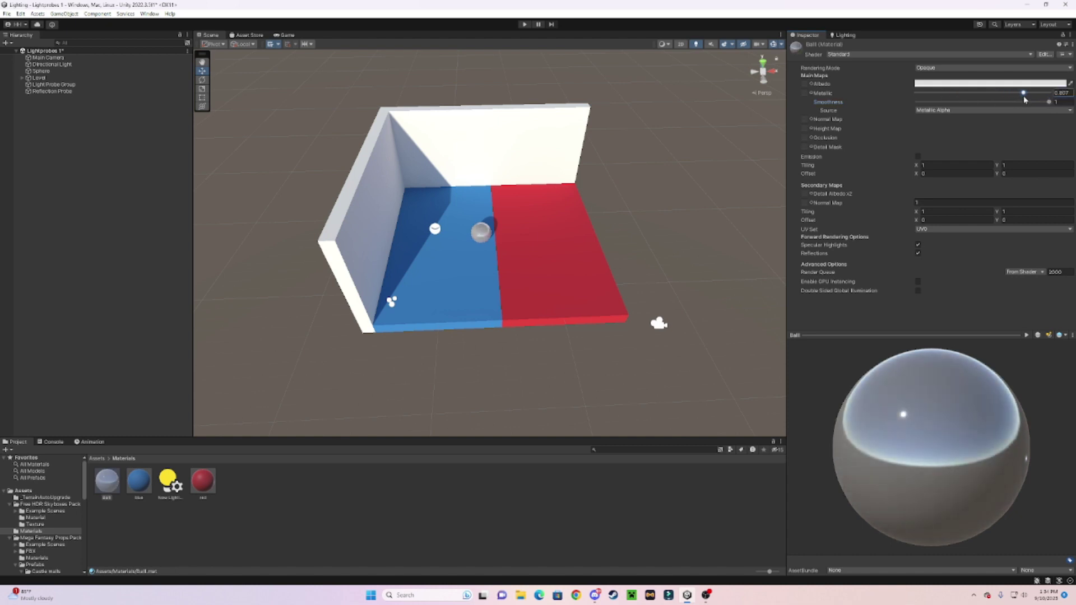
right_click_drag(504, 213, 443, 207)
Check the baked Reflection Probe, and move the sphere along X onto the red floor
left_click(42, 90)
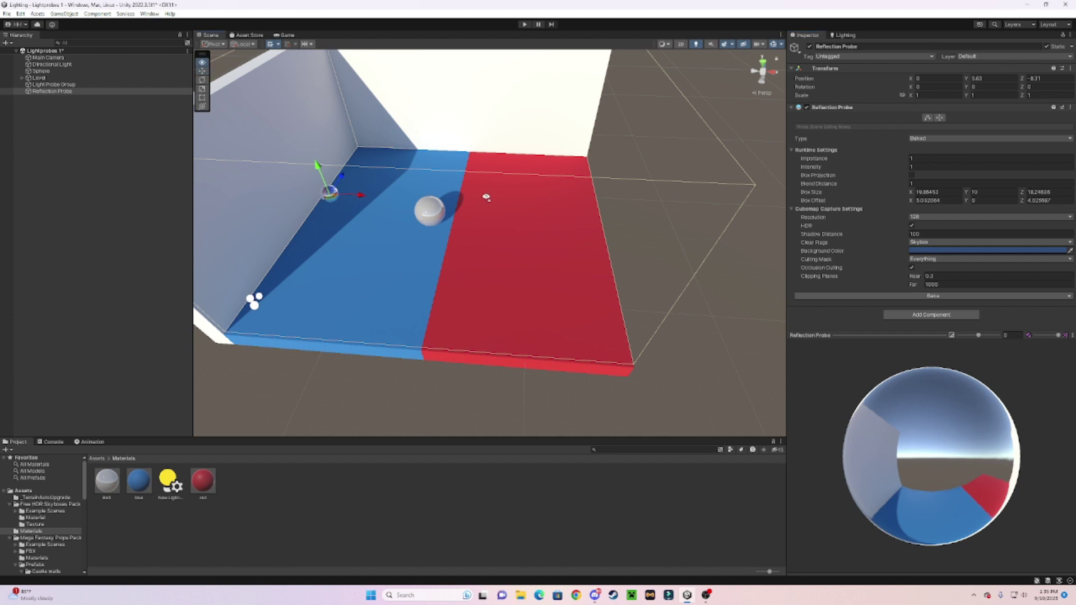
key("w")
right_click_drag(487, 198, 460, 215)
key("a")
key("s")
left_click(468, 217)
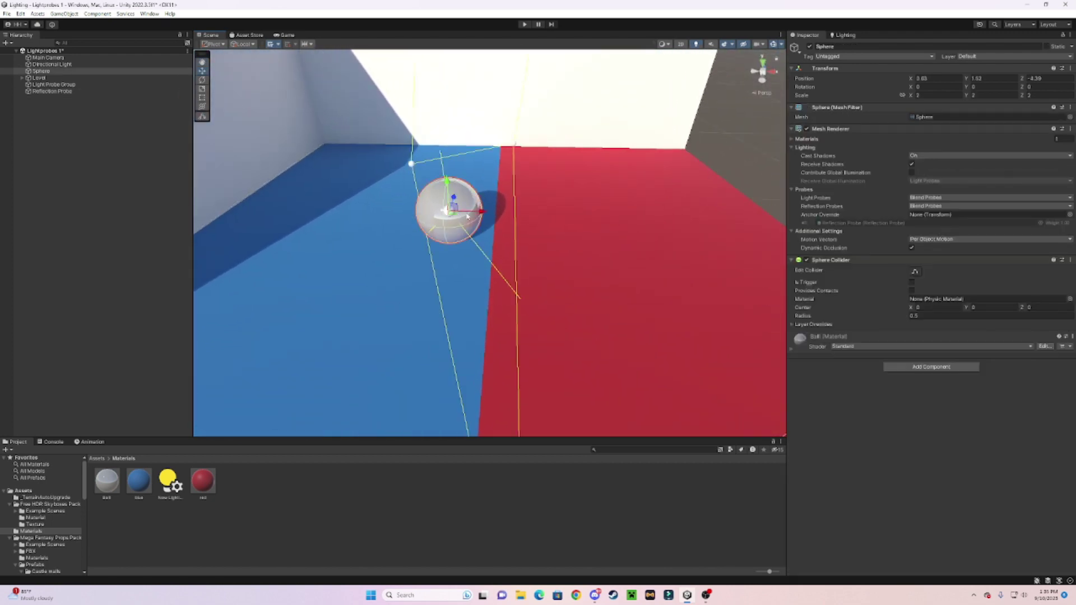
left_click_drag(490, 215, 598, 215)
Set the Ball material's Metallic to 1 and inspect the sphere's mirror reflections up close
left_click(117, 496)
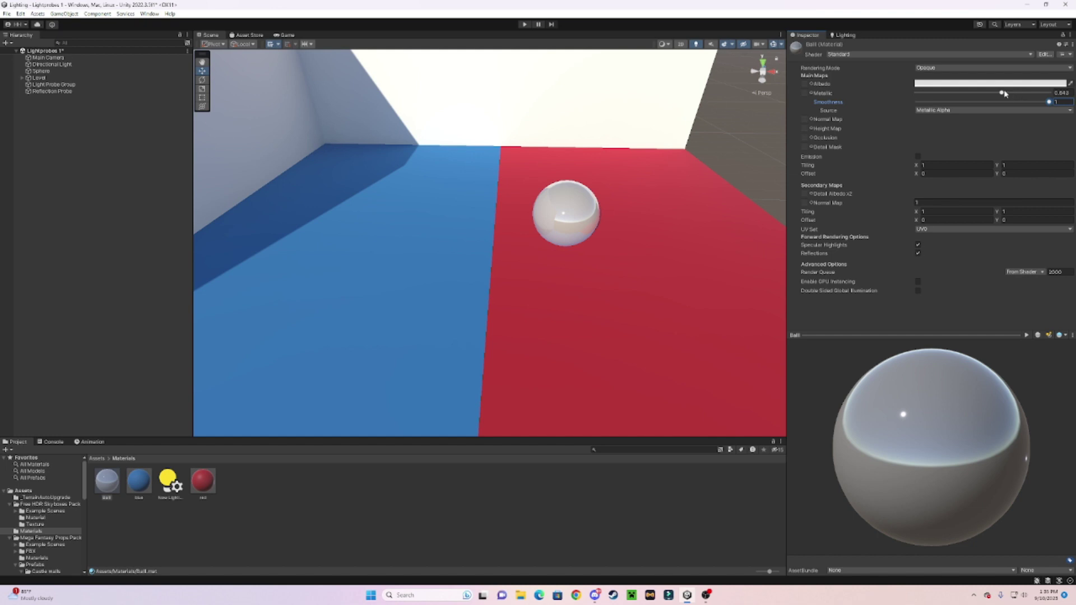
left_click_drag(1005, 93, 1071, 102)
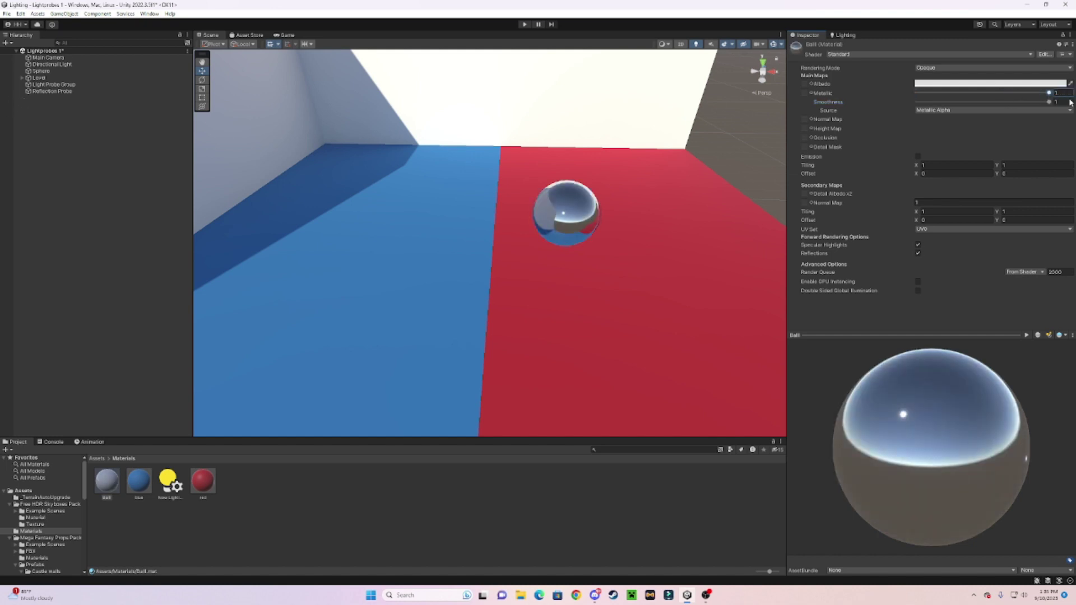
left_click_drag(742, 200, 599, 203, "alt")
scroll(627, 237, "up", 3)
left_click(599, 202)
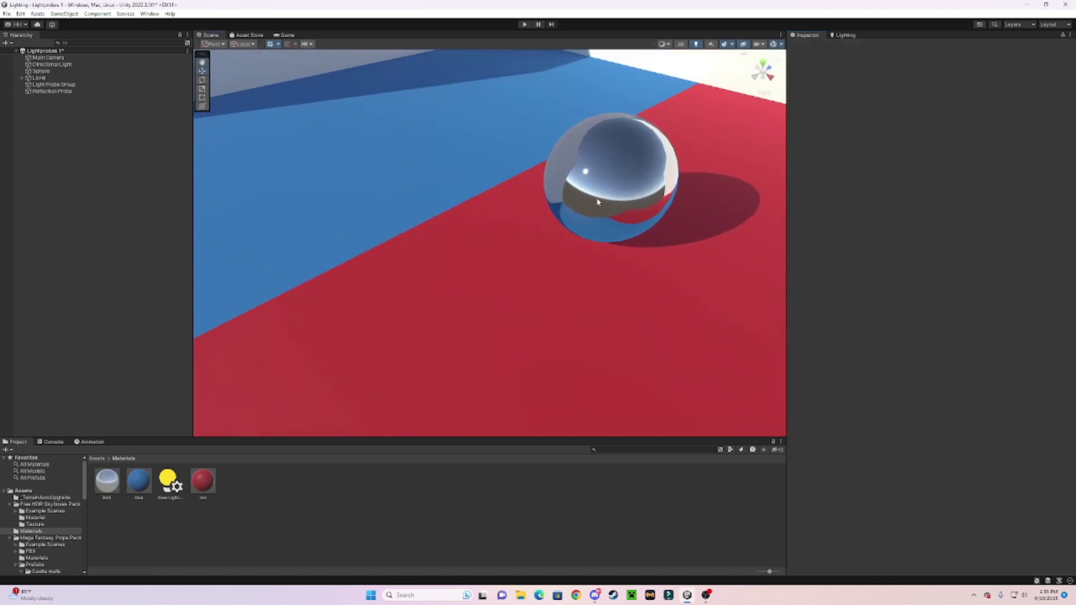
Move the sphere around the room to the blue and red floor boundary, and deactivate the Light Probe Group and Reflection Probe
scroll(600, 203, "down", 5)
scroll(583, 208, "down", 3)
left_click(524, 220)
left_click_drag(524, 221, 519, 239, "alt")
scroll(519, 240, "down", 10)
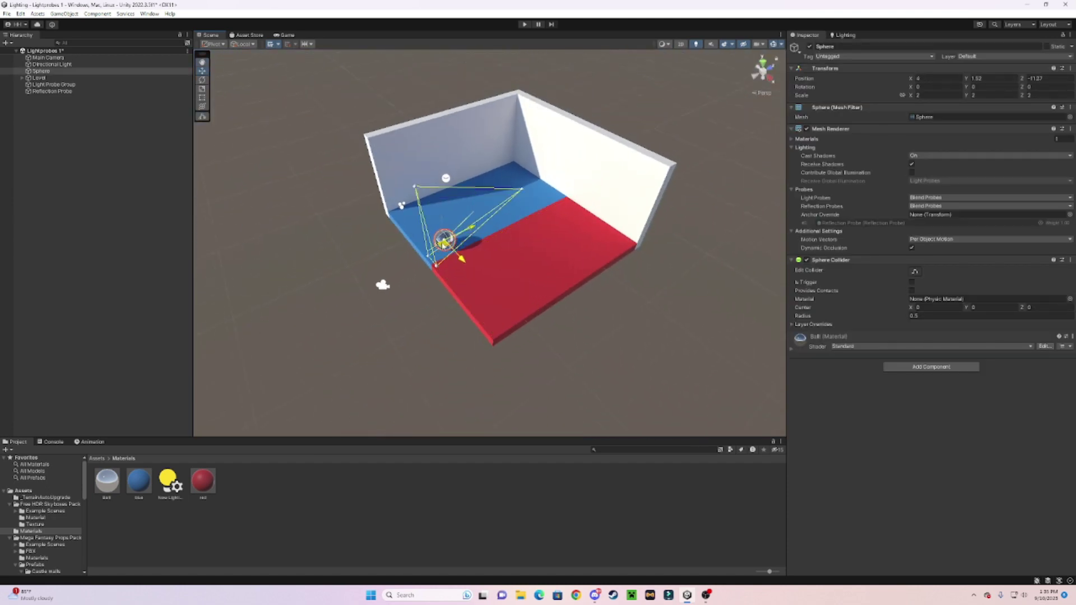
mouse_move(547, 196)
left_mouse_down()
mouse_move(570, 212)
mouse_move(534, 191)
left_mouse_up()
left_click_drag(494, 227, 495, 187)
left_click_drag(444, 218, 504, 200)
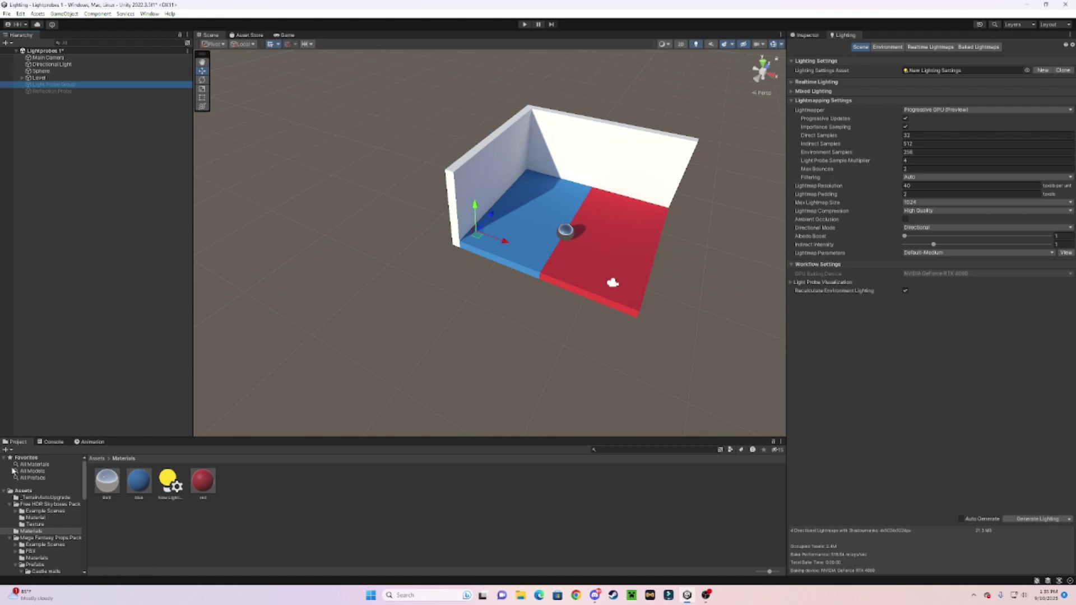
Open the SampleScene Probed1 scene from the Scenes folder, saving the changes to the Lightprobes 1 scene
left_click(32, 493)
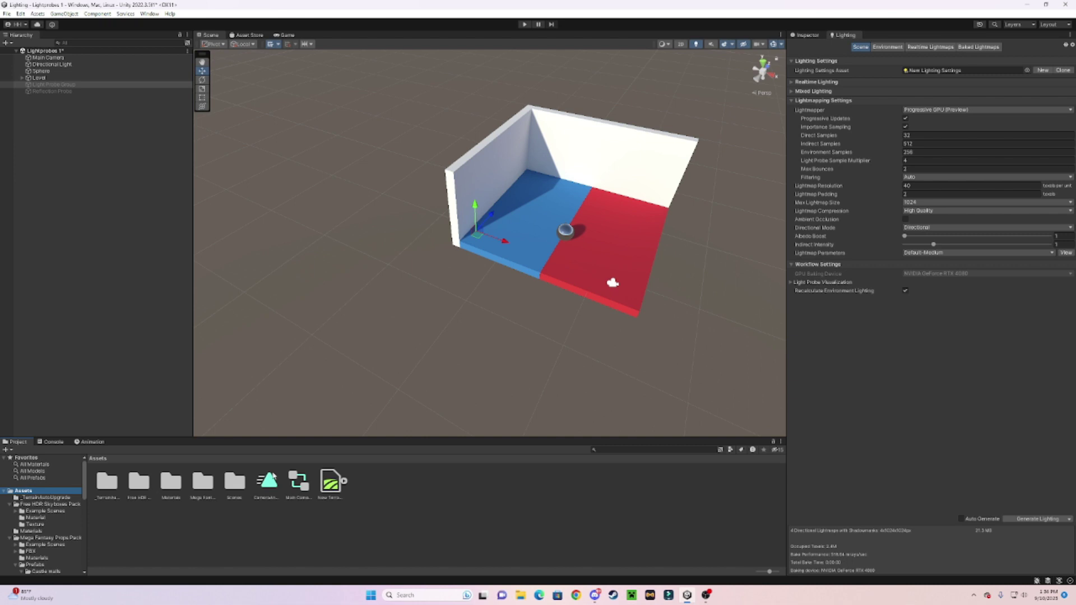
double_click(235, 483)
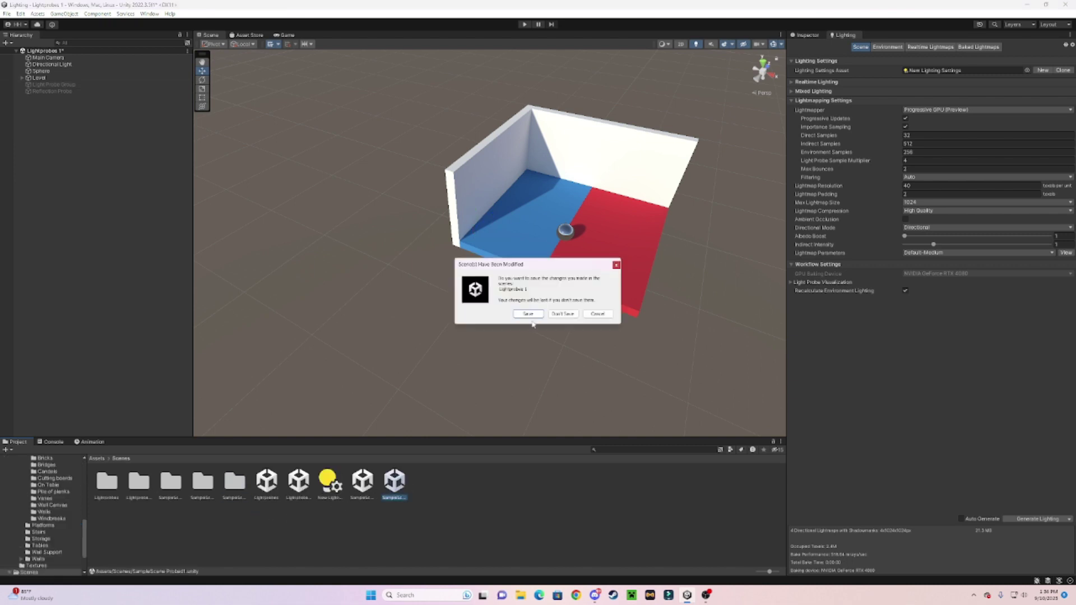
left_click(539, 314)
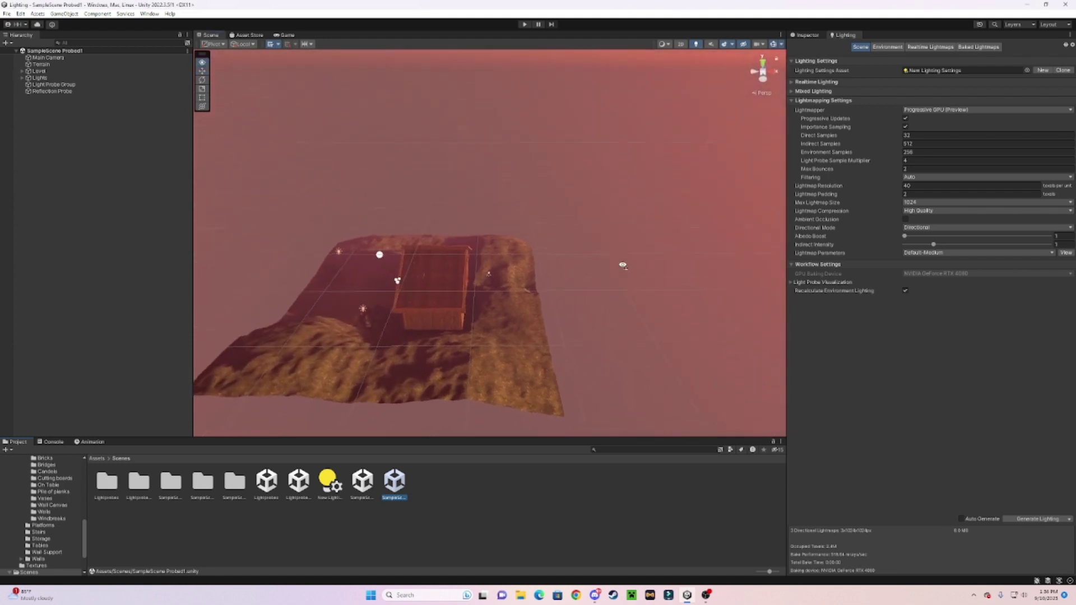
Add a cube to the scene and place it at position 0, 0, 0
right_click_drag(591, 274, 784, 269)
key("w")
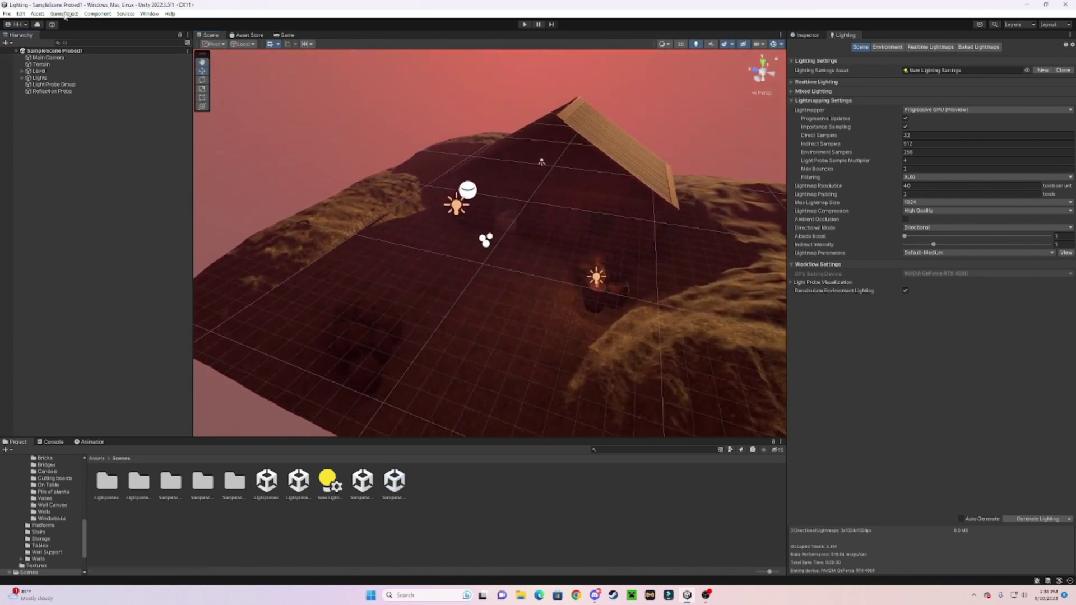
left_click(64, 14)
mouse_move(143, 56)
left_click(211, 54)
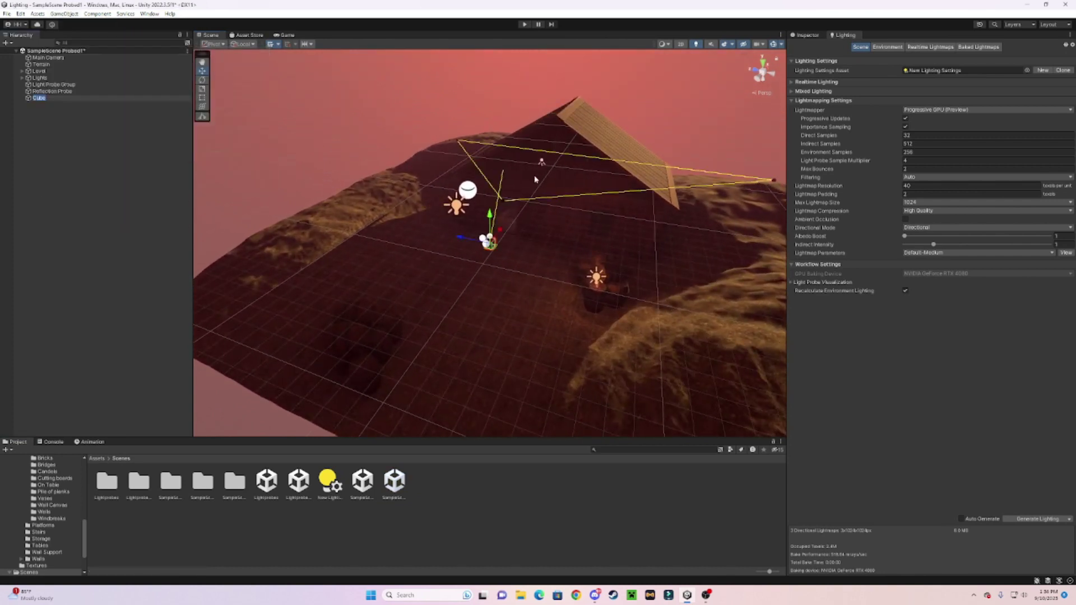
key("w")
right_click_drag(536, 178, 499, 189)
key("s")
left_click(811, 35)
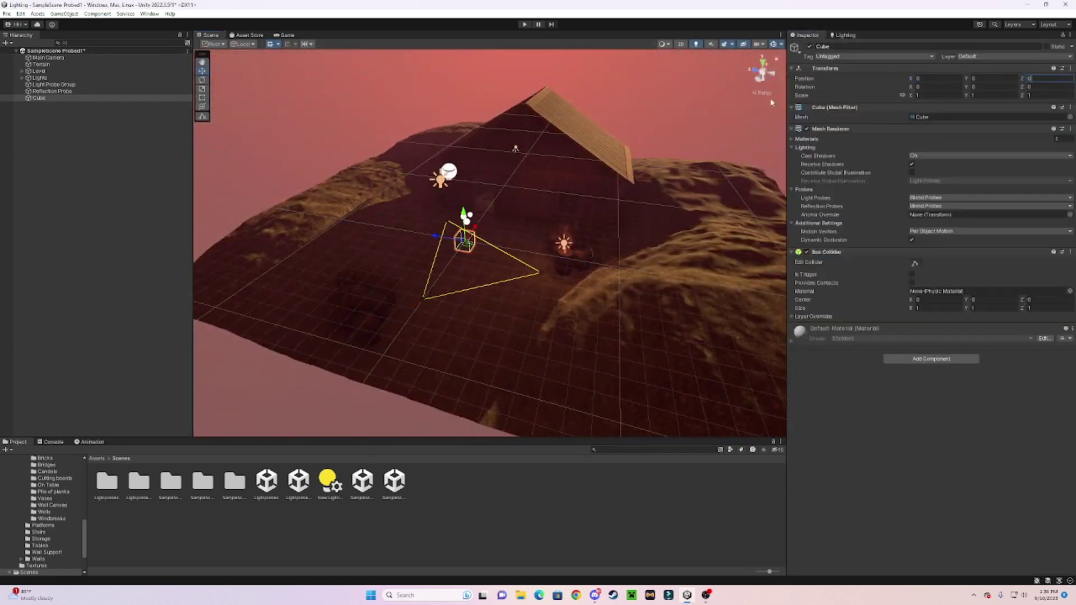
Raise the cube above the ground to about 1.1 on Y and shift it away from the Light Probe Group marker
scroll(465, 244, "up", 8)
left_click_drag(395, 173, 391, 118)
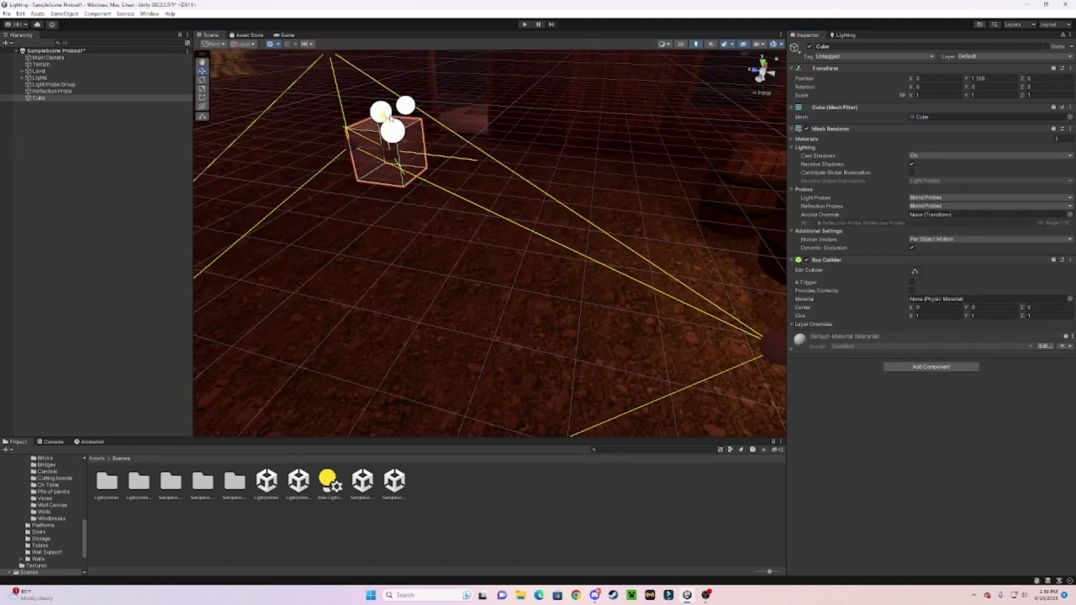
left_click_drag(395, 159, 409, 224)
key("f")
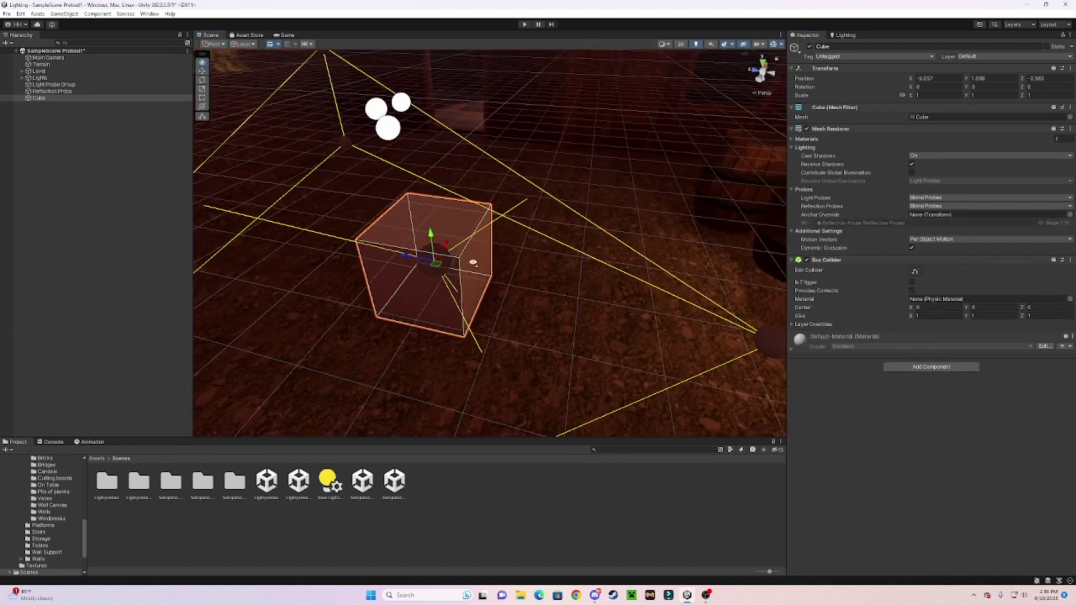
Move the cube across the ground between different light probes to see which ones influence it, and delete the cube
left_click_drag(477, 246, 377, 290)
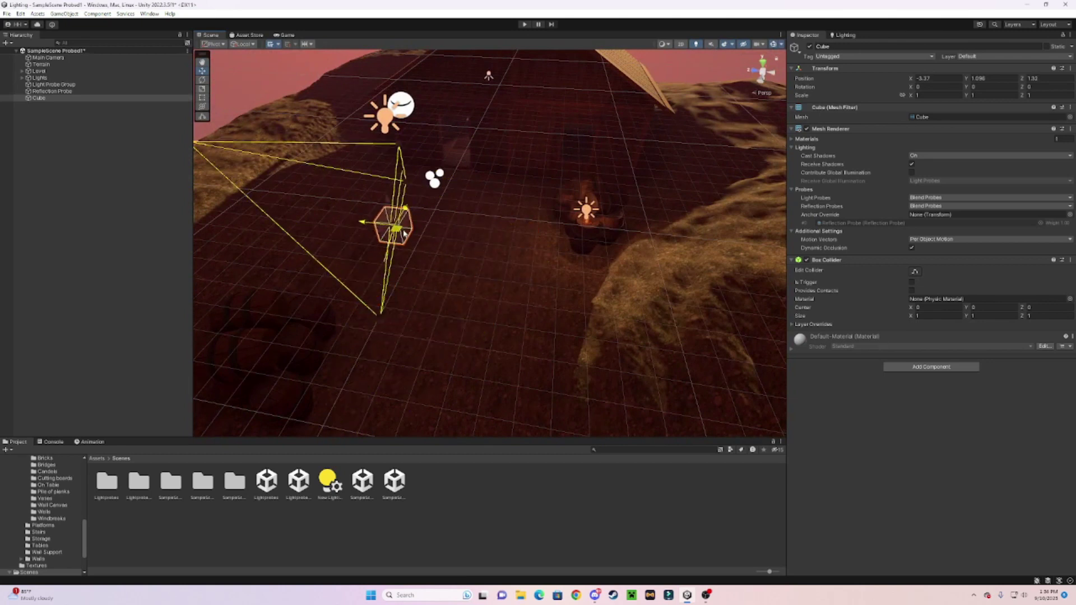
left_click_drag(404, 232, 557, 309)
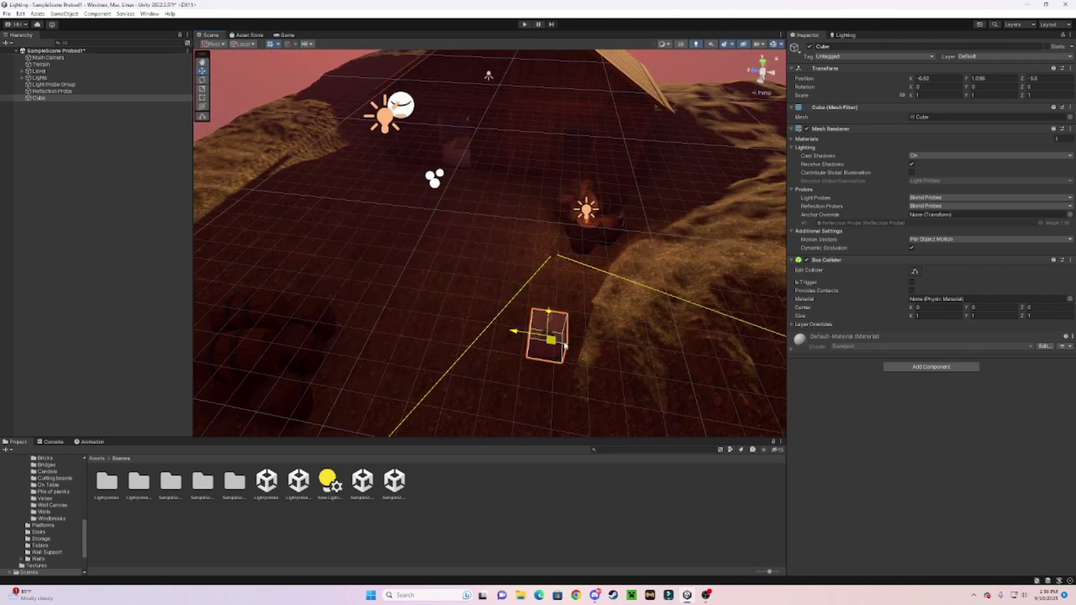
left_click_drag(633, 290, 514, 242)
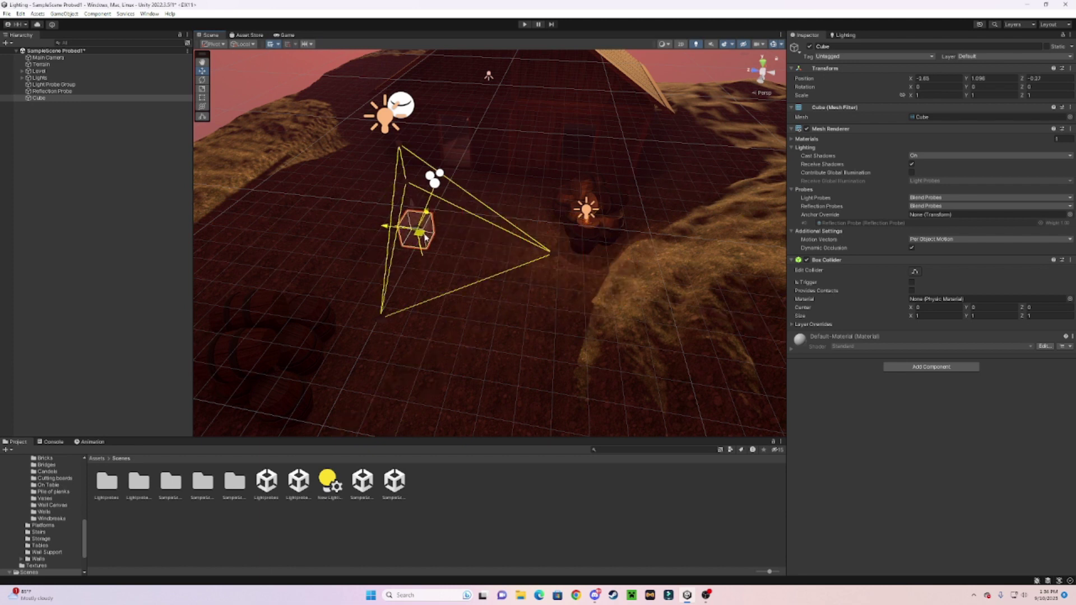
mouse_move(424, 237)
left_mouse_down()
mouse_move(331, 191)
mouse_move(415, 230)
left_mouse_up()
key("Delete")
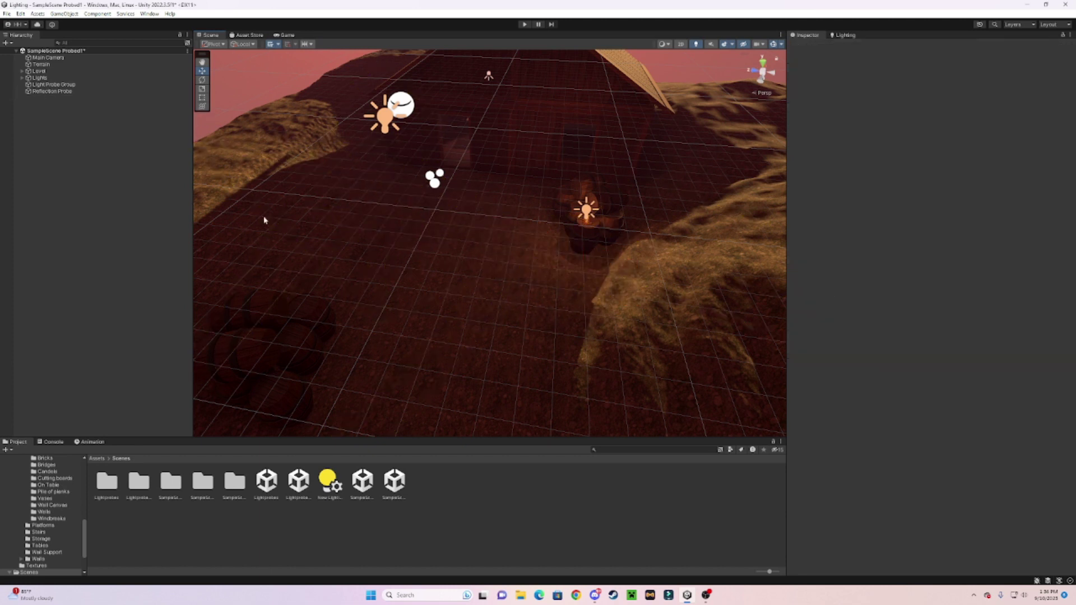
Examine how the Light Probe Group's probes are distributed around the house and terrain, and clear the selection
left_click(55, 86)
scroll(613, 149, "down", 7)
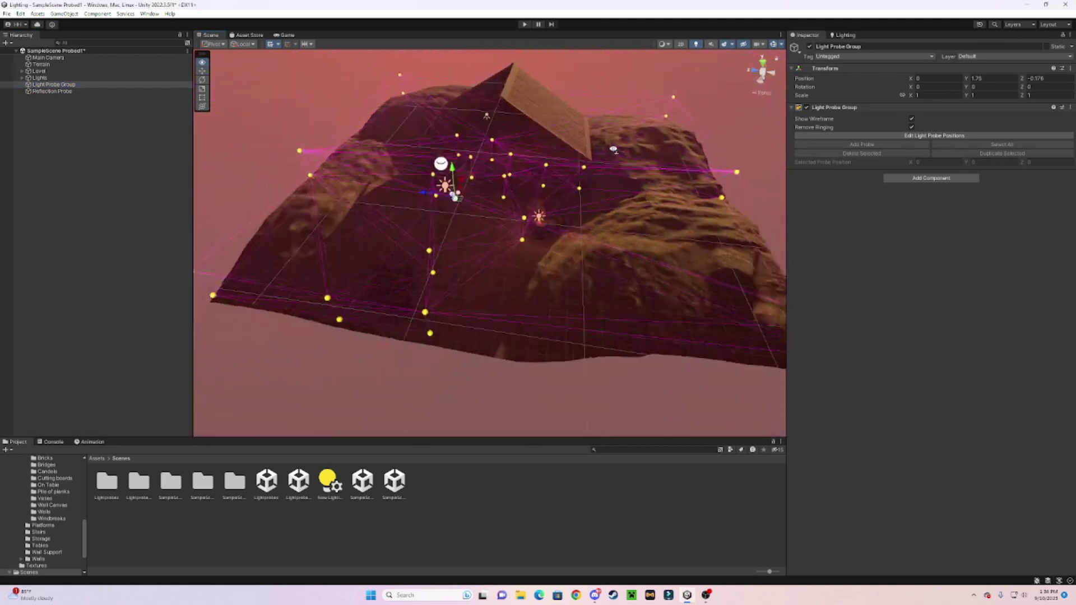
left_click_drag(614, 150, 663, 166, "alt")
scroll(730, 162, "down", 3, "alt")
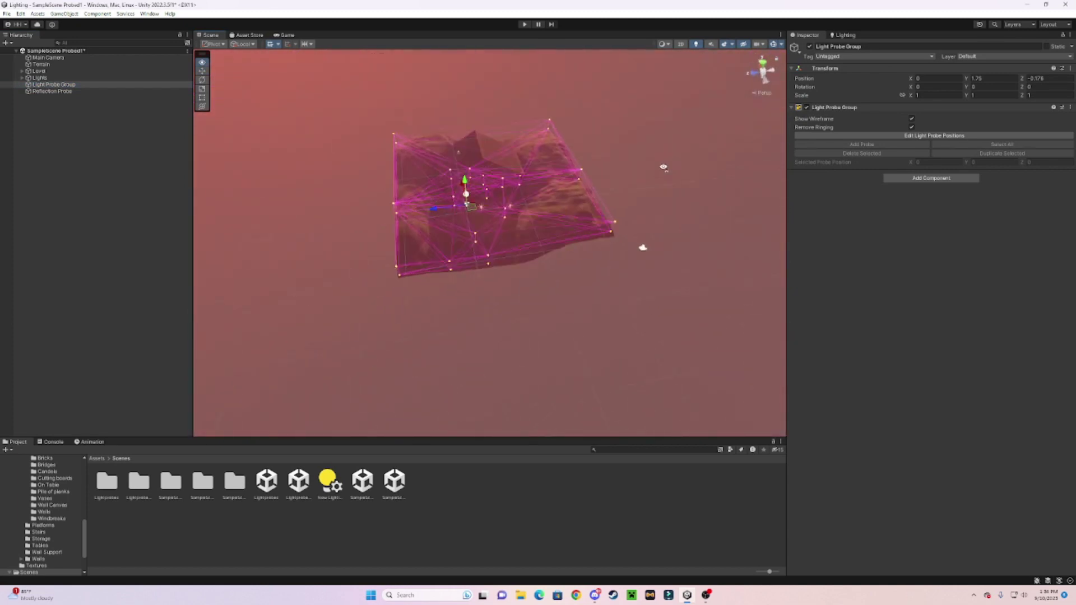
scroll(570, 113, "up", 5, "alt")
left_click_drag(483, 92, 466, 90, "alt")
right_click_drag(466, 91, 525, 123)
key("w")
key("w")
key("s")
key("w")
key("w")
key("s")
scroll(525, 122, "down", 5)
left_click(637, 233)
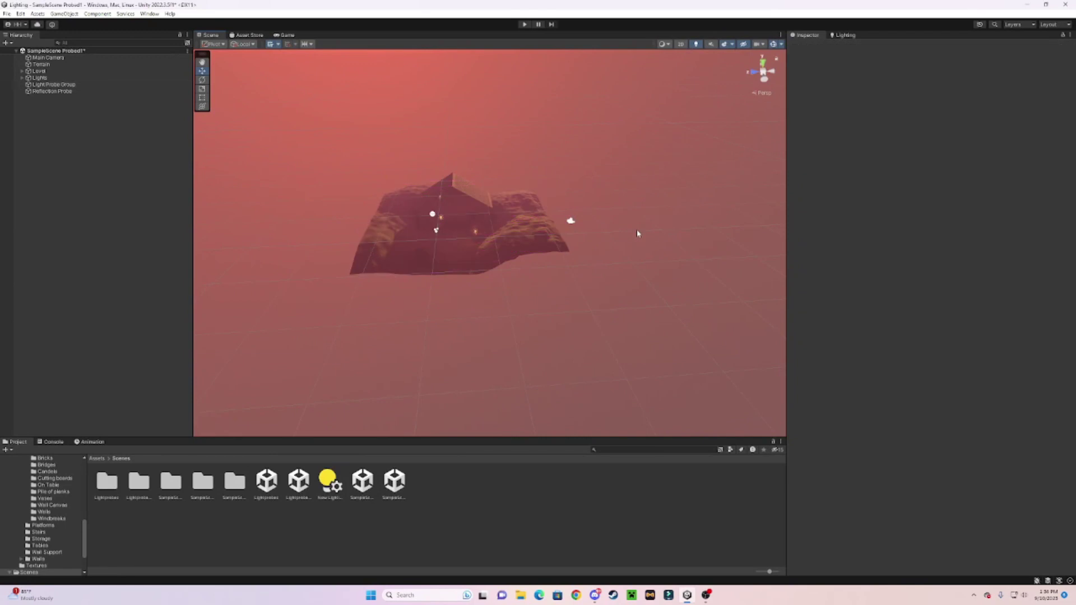
left_click_drag(446, 176, 403, 149, "alt")
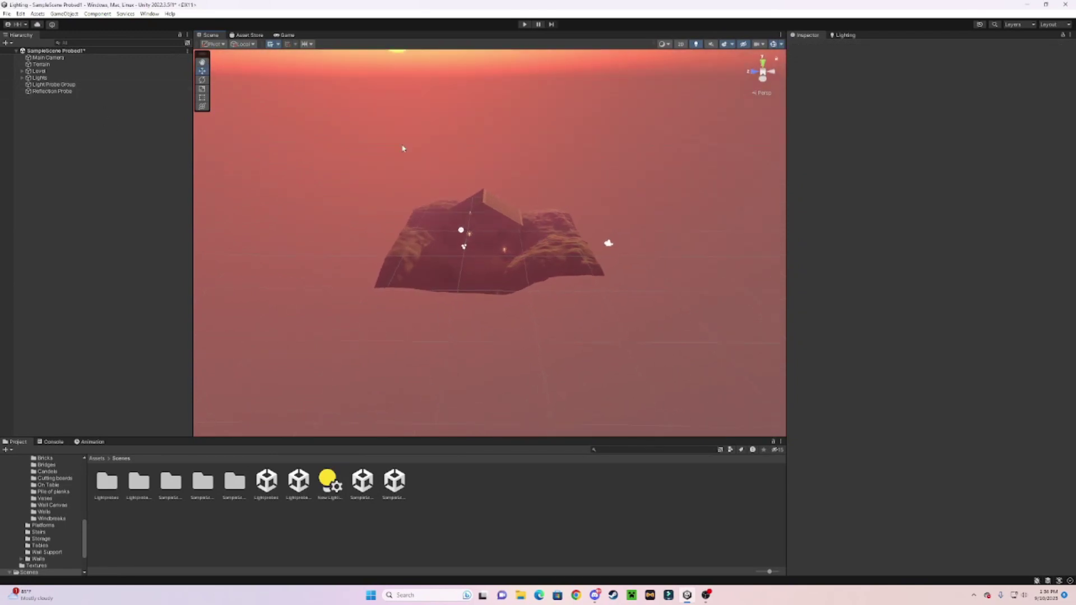
Inspect the Reflection Probe's influence box around the house and terrain, and clear the selection
double_click(65, 93)
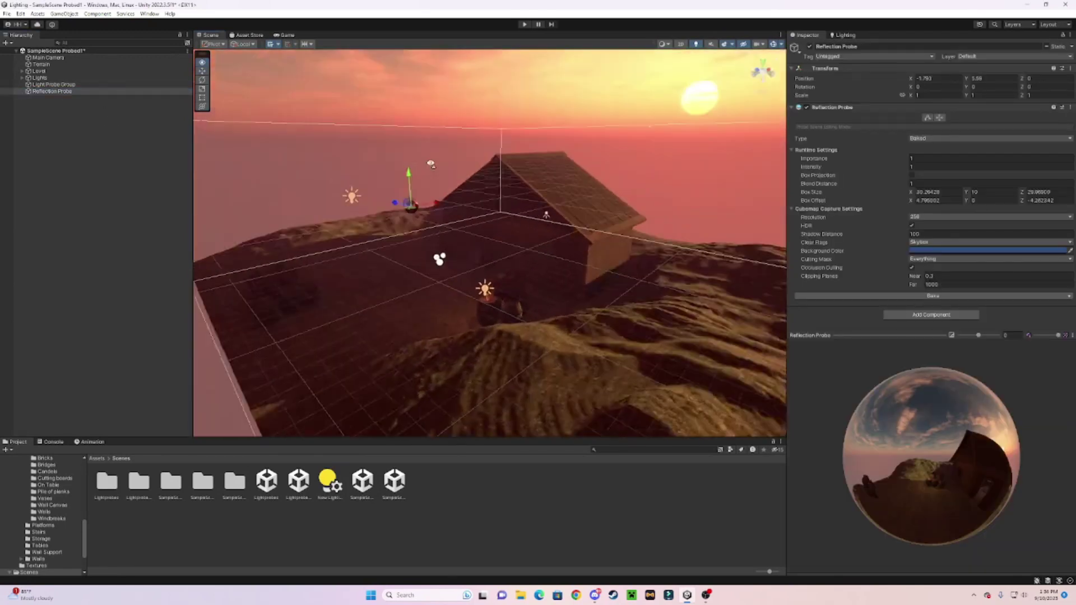
key("w")
right_click_drag(431, 163, 545, 180)
scroll(545, 180, "down", 10)
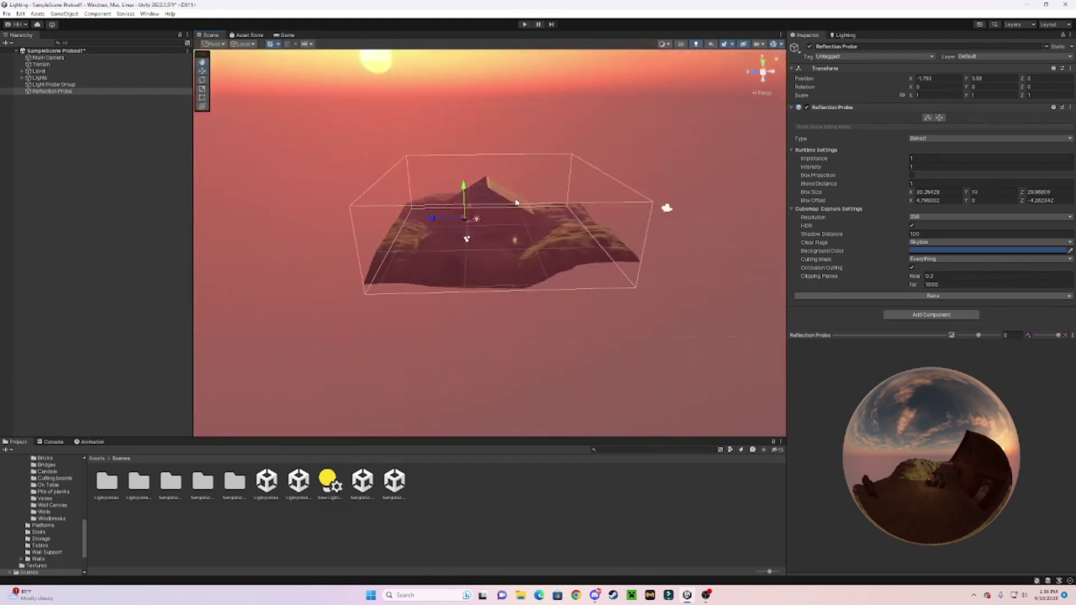
scroll(516, 203, "up", 10)
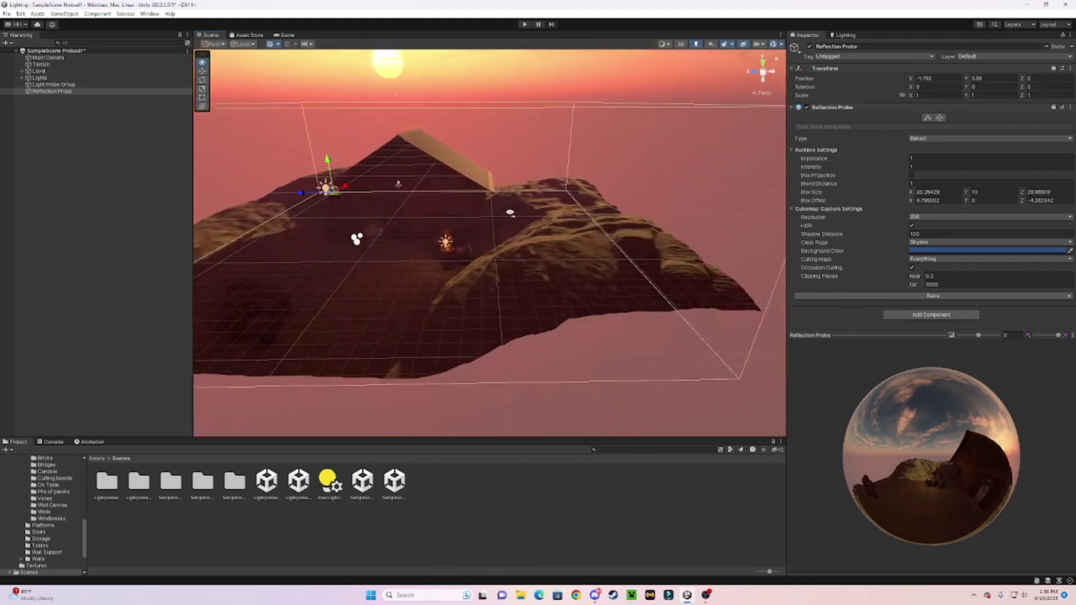
scroll(510, 213, "down", 3)
right_click_drag(412, 214, 382, 204)
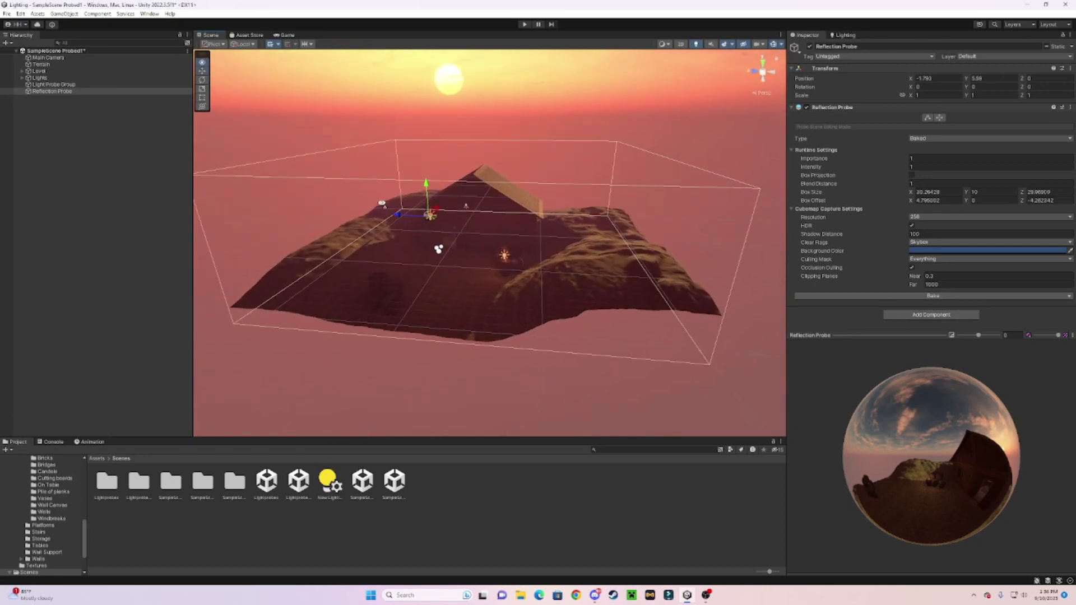
scroll(393, 213, "up", 10)
left_click(33, 180)
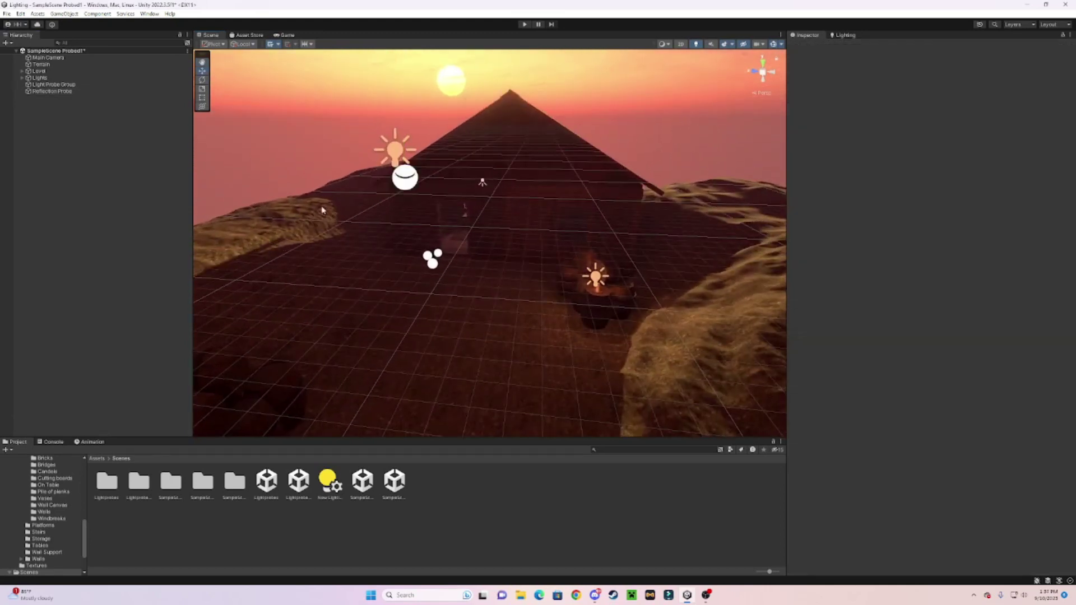
right_click_drag(527, 232, 495, 224)
key("s")
scroll(495, 225, "up", 10)
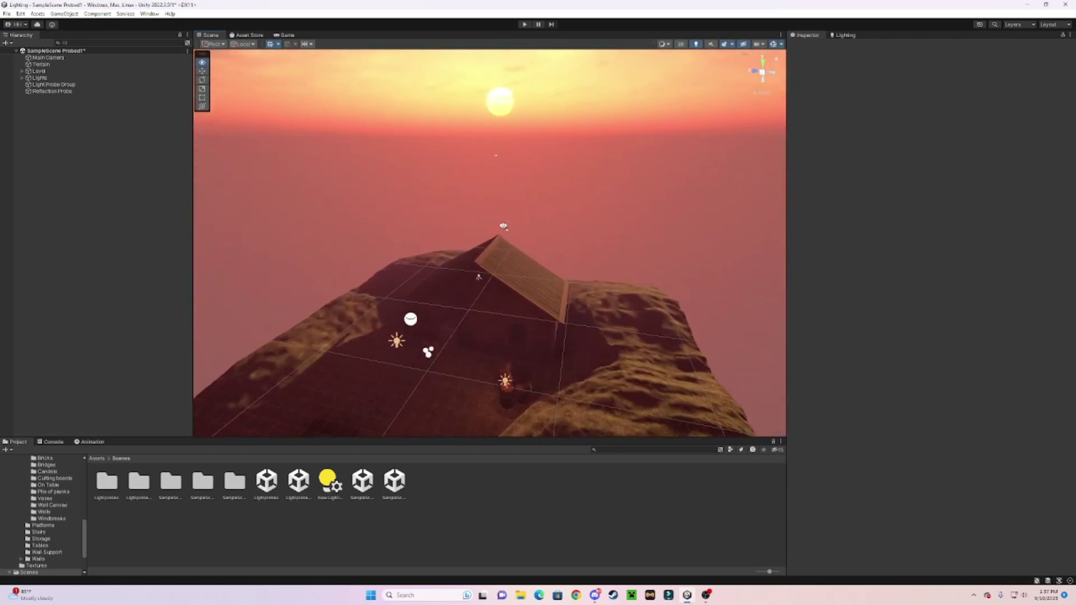
key("s")
right_click_drag(489, 265, 554, 315)
key("w")
left_click_drag(554, 315, 409, 354, "alt")
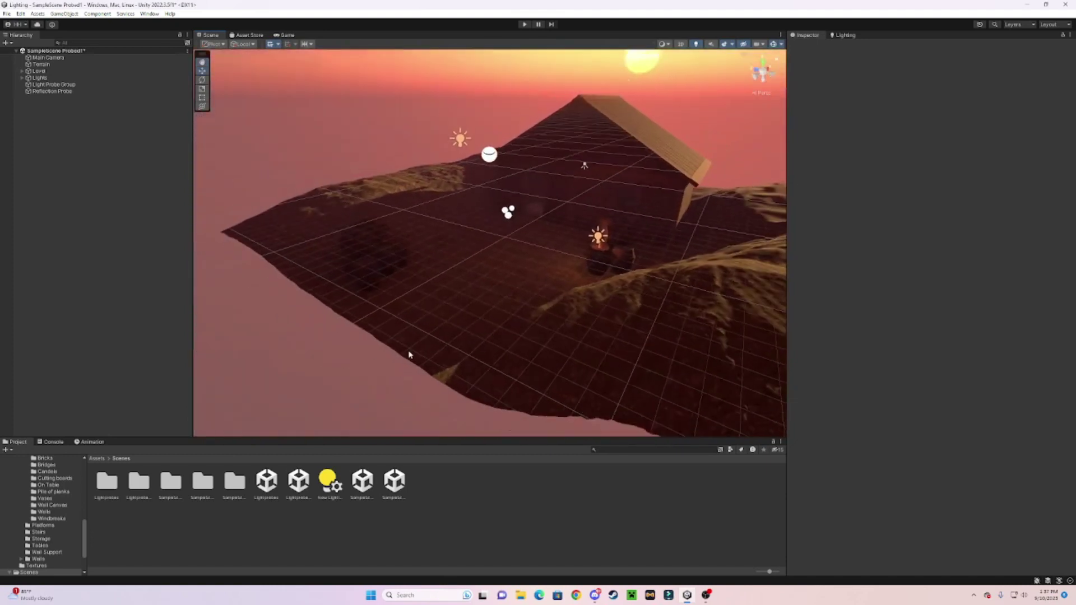
Open the Lightprobes scene from the Scenes folder and view its blue and red room with the sphere
left_click(301, 488)
mouse_move(614, 216)
right_mouse_down()
mouse_move(616, 241)
mouse_move(630, 231)
right_mouse_up()
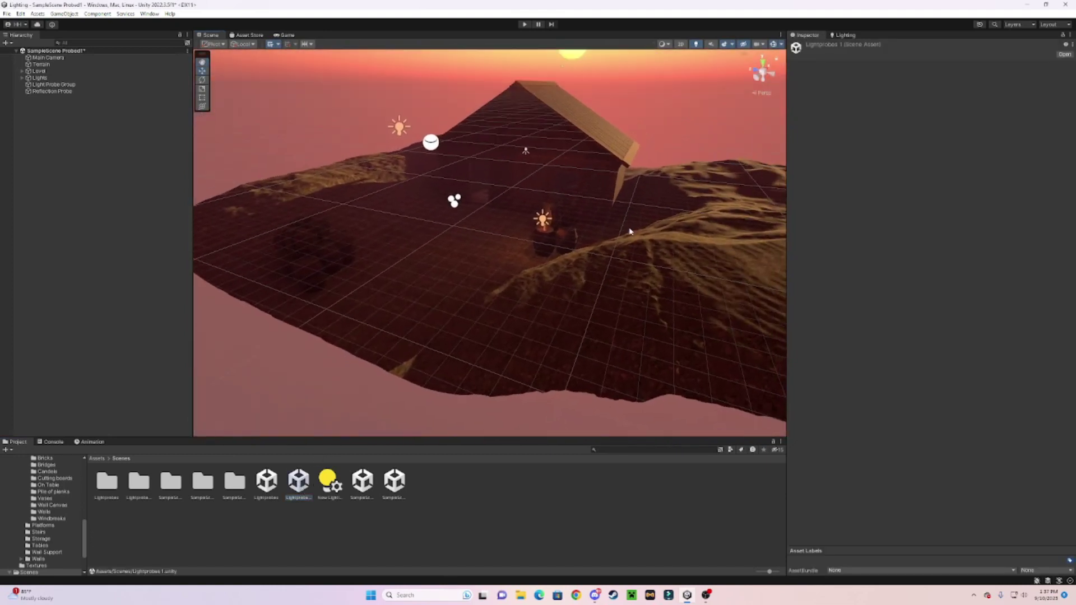
double_click(268, 483)
left_click(528, 313)
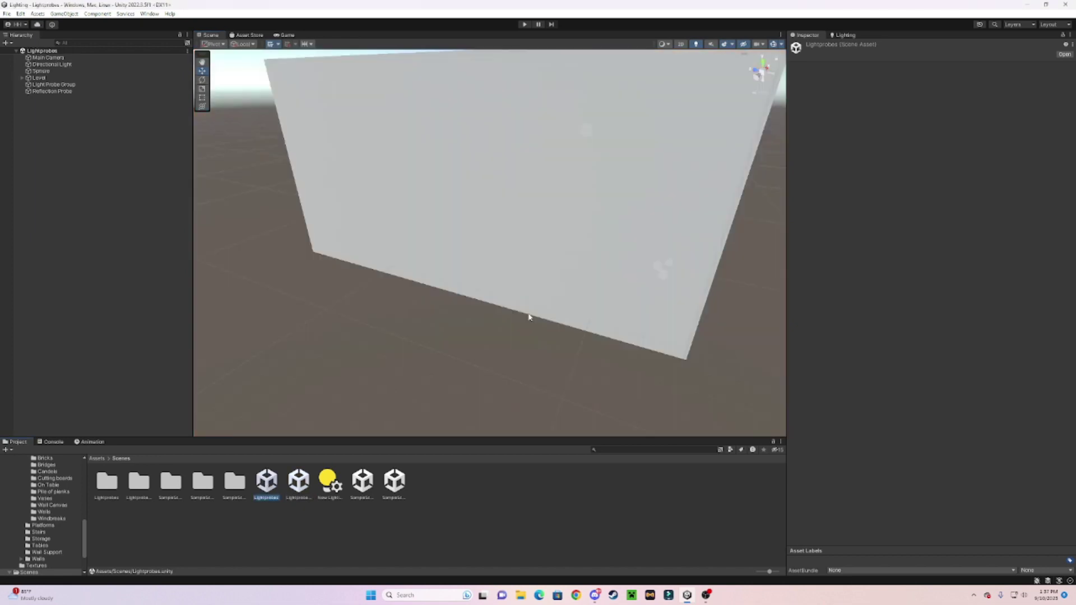
right_click_drag(528, 313, 352, 302)
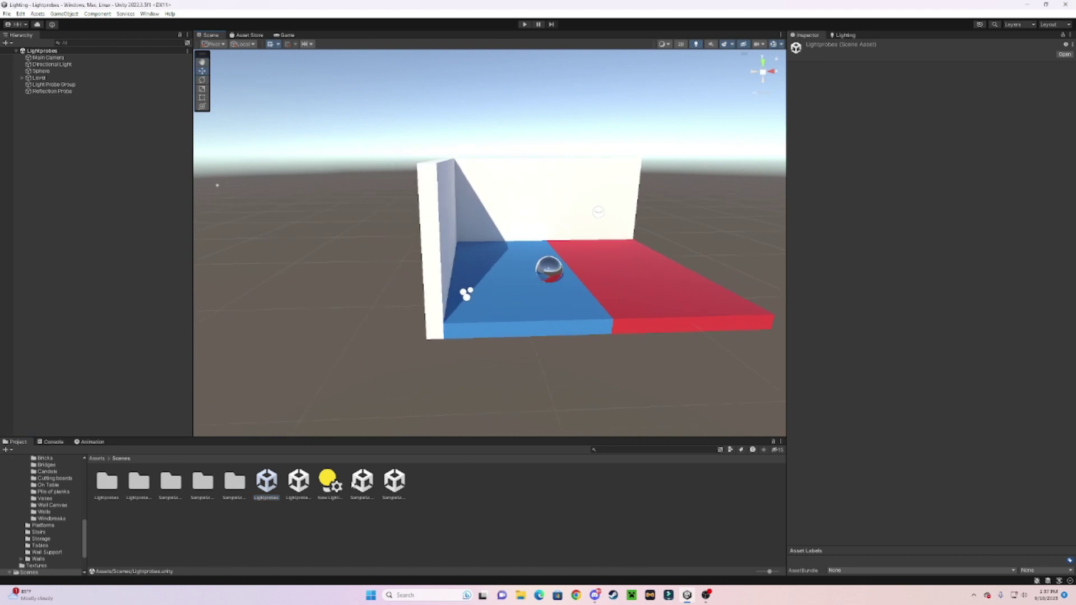
Reopen the SampleScene Probed1 scene and frame the house with its surrounding terrain
double_click(401, 483)
right_click_drag(476, 355, 595, 354)
key("w")
key("a")
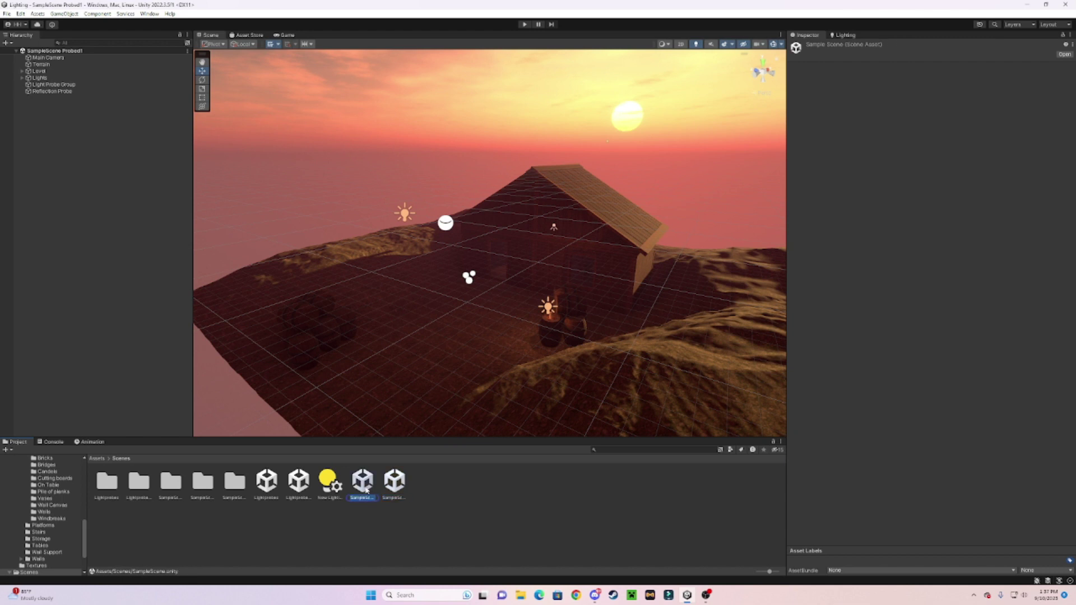
Switch back and forth between SampleScene and SampleScene Probed1 to compare the lighting with and without probes
double_click(400, 483)
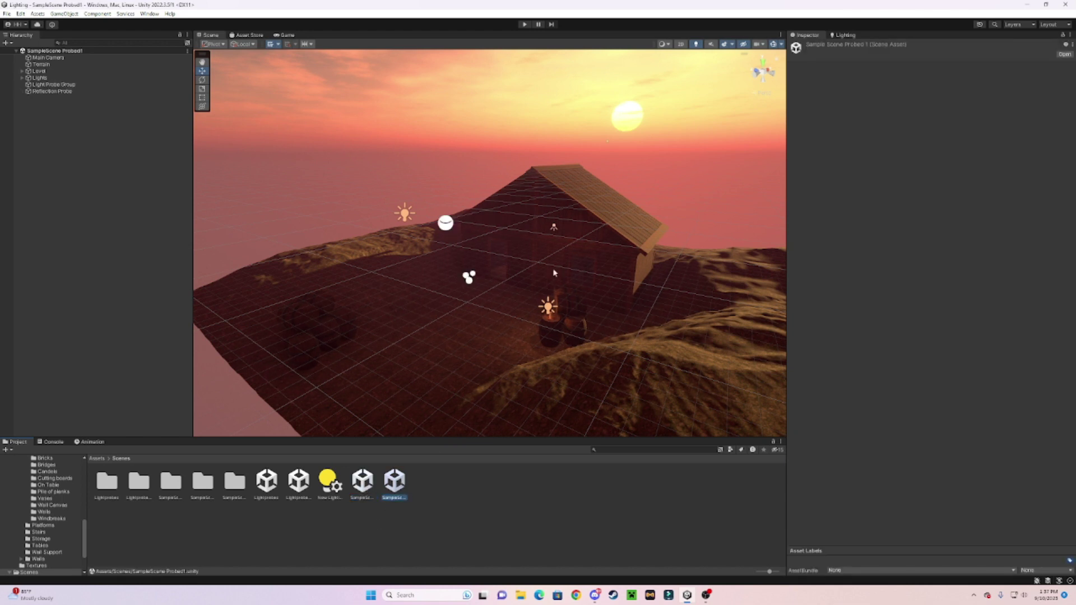
double_click(370, 485)
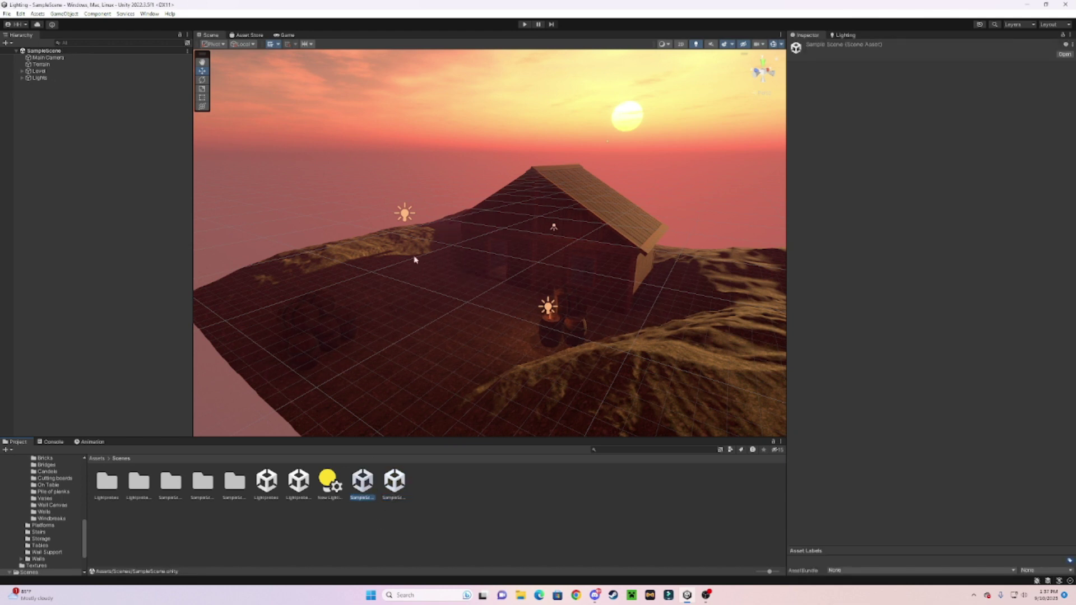
double_click(393, 488)
double_click(390, 486)
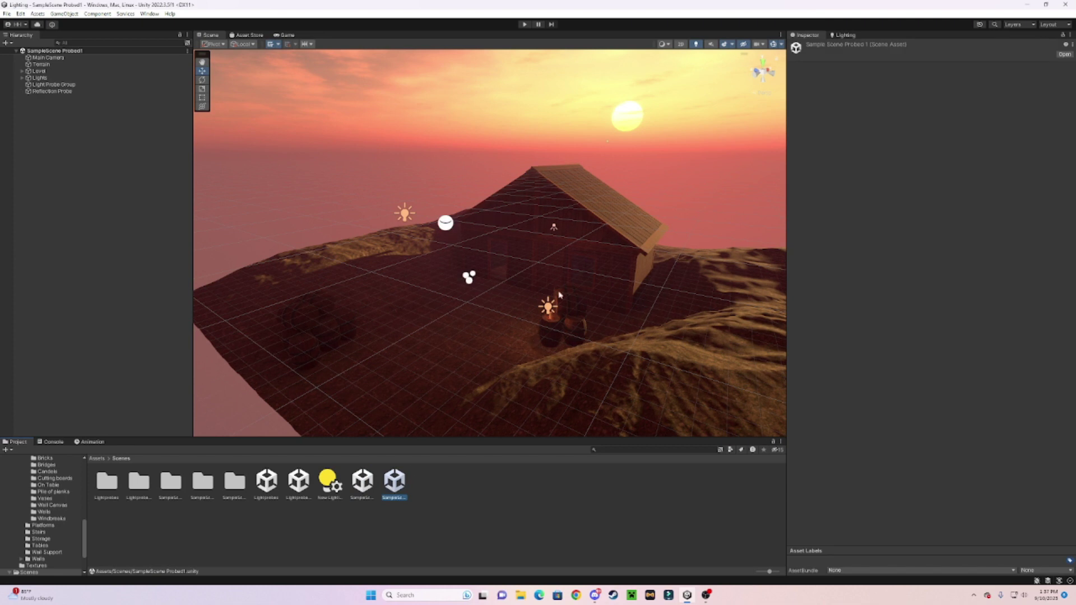
double_click(369, 492)
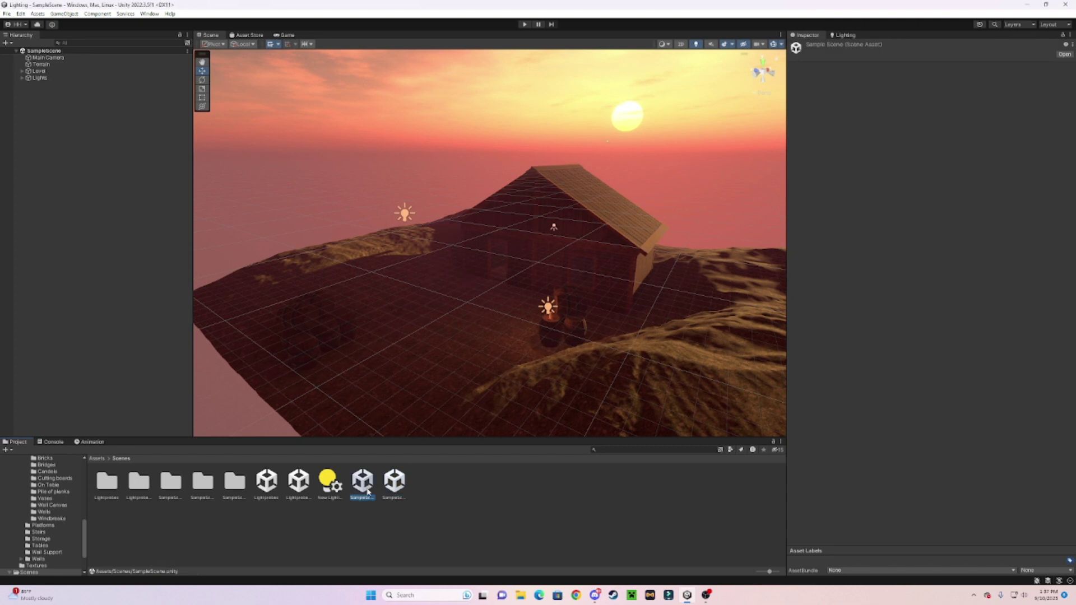
double_click(395, 483)
right_click_drag(509, 320, 413, 111)
Play SampleScene and SampleScene Probed1 one after the other in the Game view to compare the house interior lighting
left_click(287, 36)
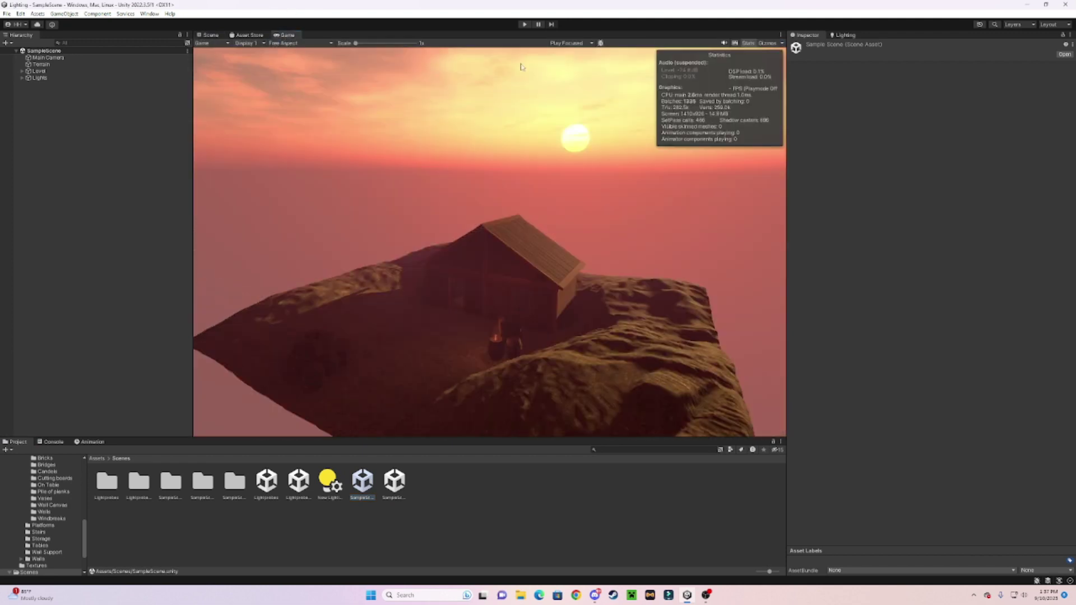
left_click(525, 25)
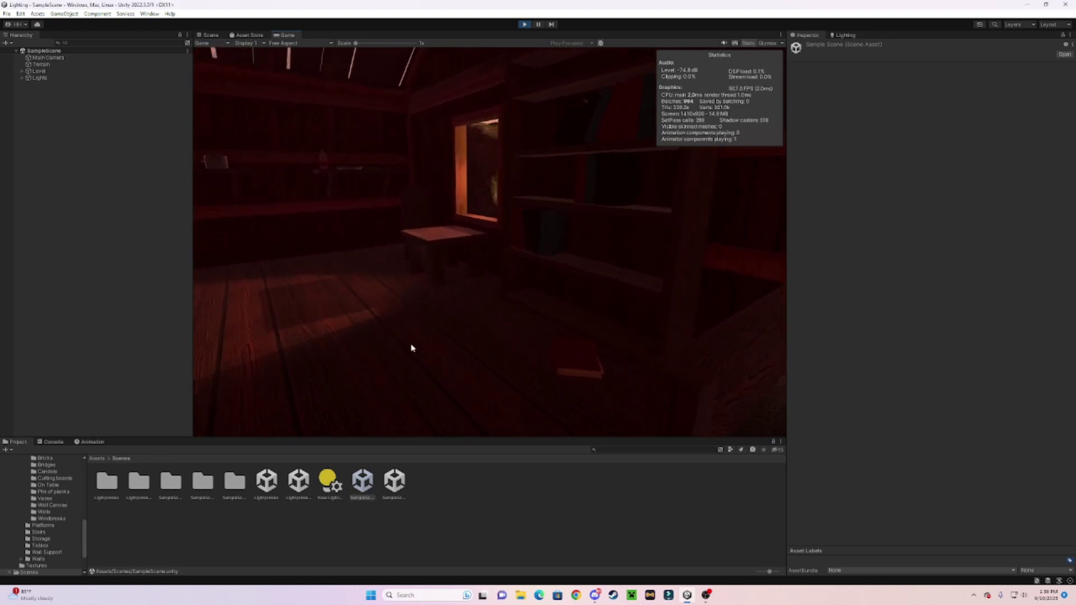
left_click(524, 24)
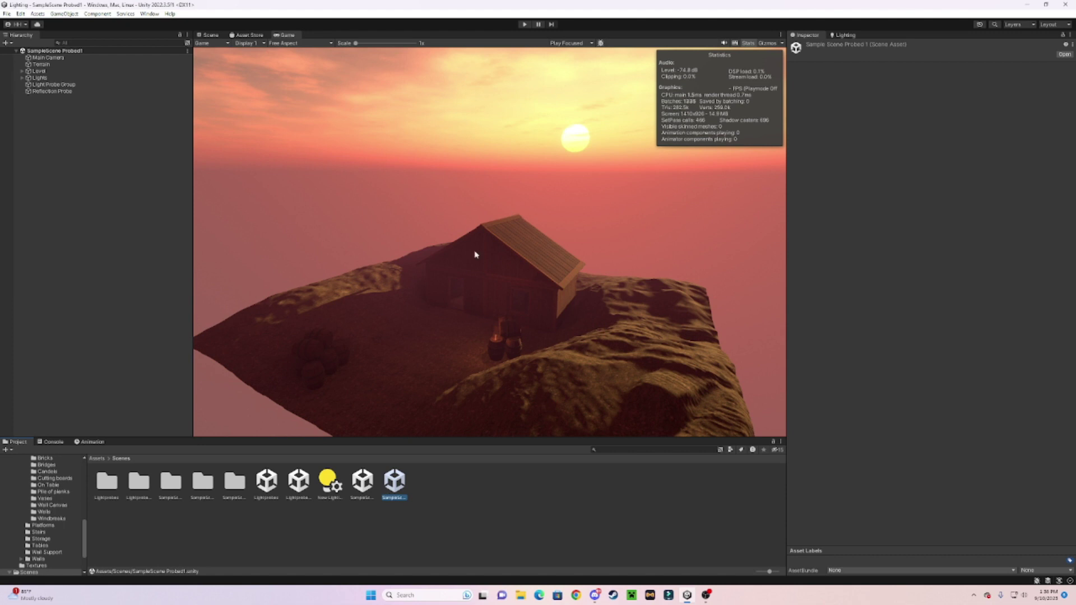
left_click(525, 24)
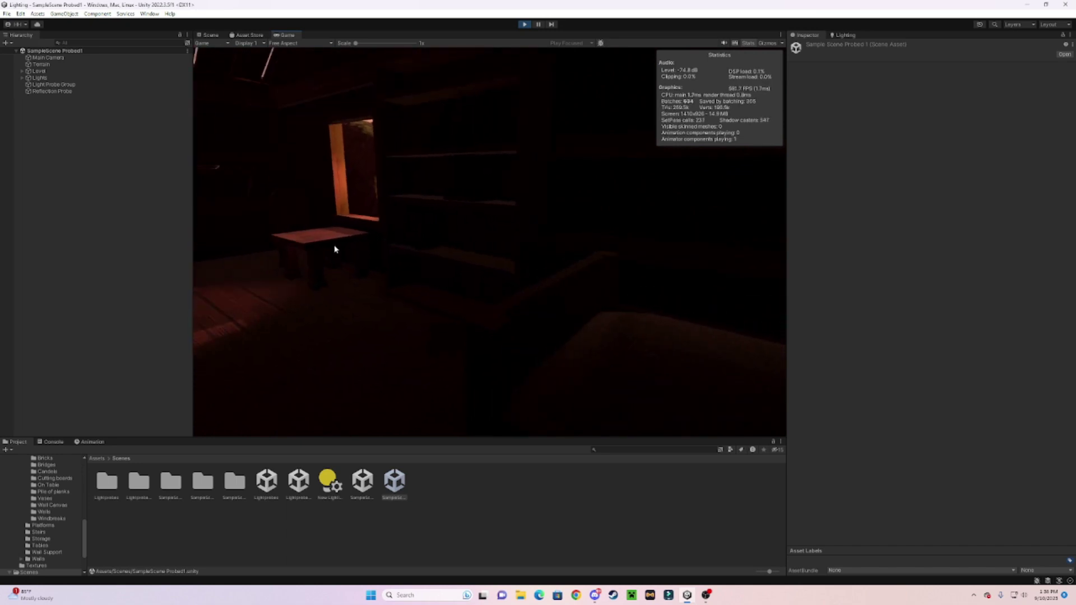
left_click(524, 24)
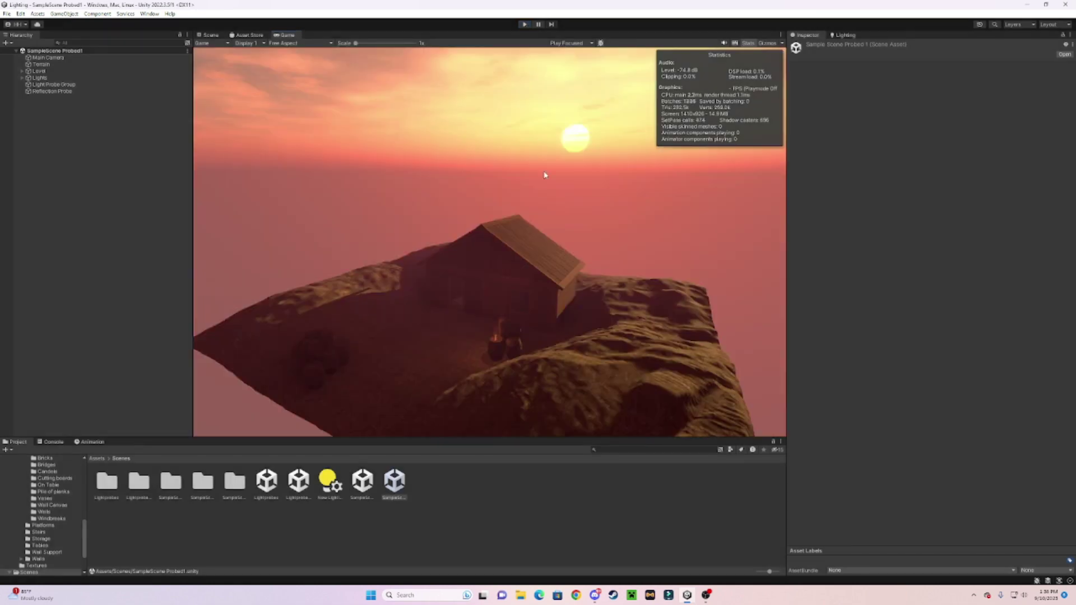
Return to the Scene view of SampleScene Probed1 and frame the whole terrain from a distance
left_click(211, 40)
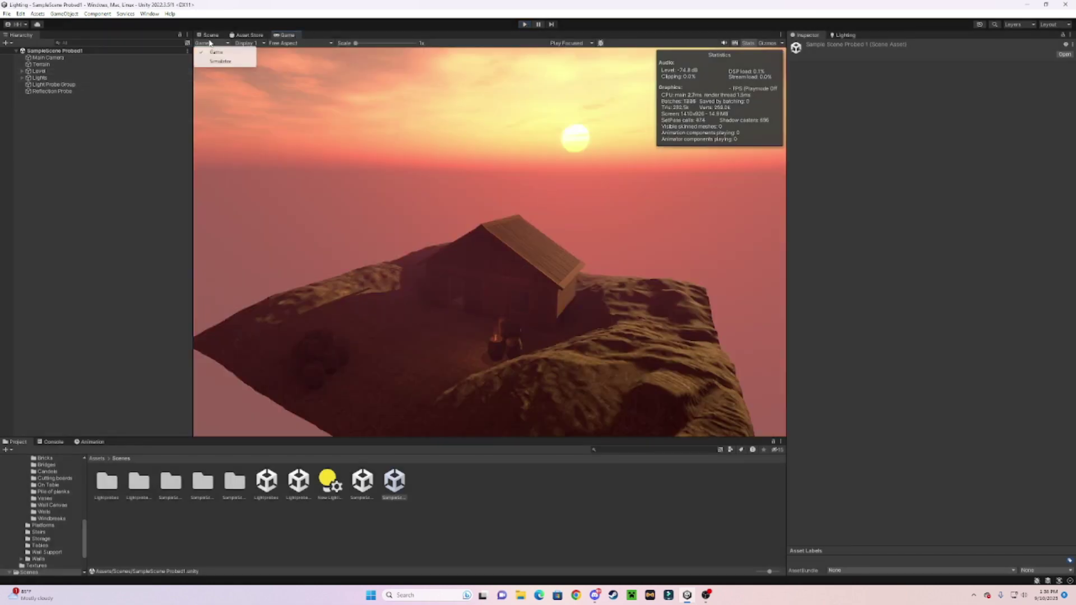
left_click(210, 35)
key("s")
right_click_drag(489, 224, 516, 271)
left_click_drag(516, 271, 514, 258, "alt")
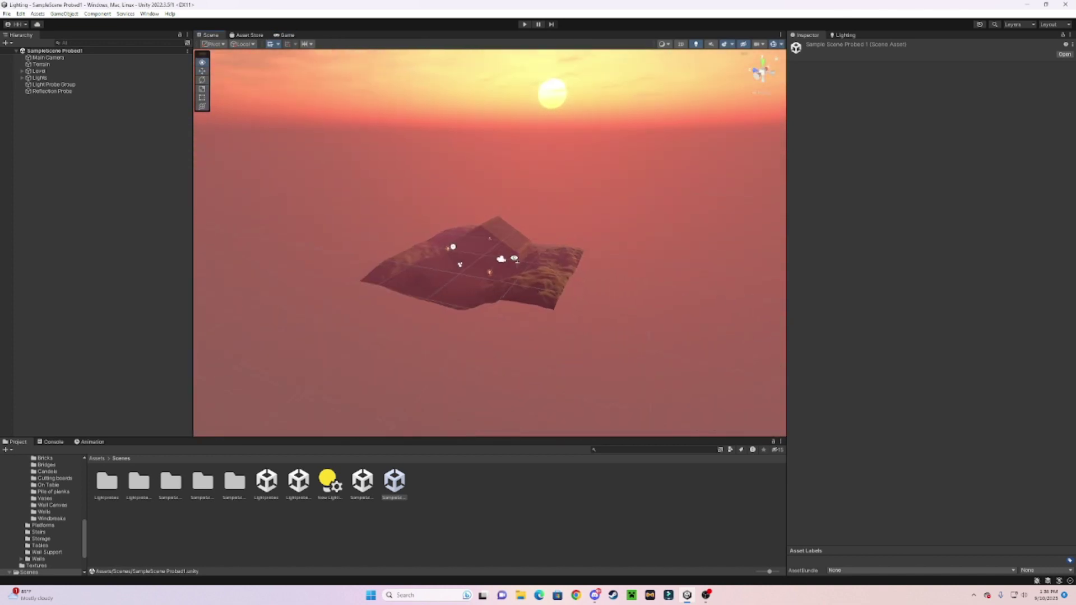
Inspect the Main Camera's components and the lightmapping settings of SampleScene Probed1
scroll(515, 258, "up", 5)
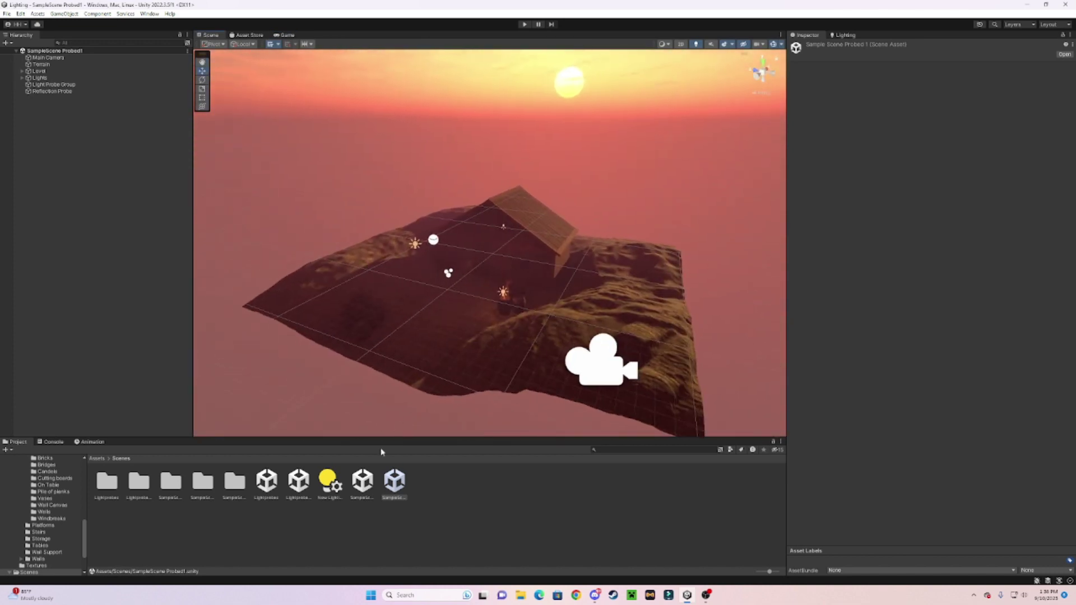
left_click(389, 483)
left_click(57, 59)
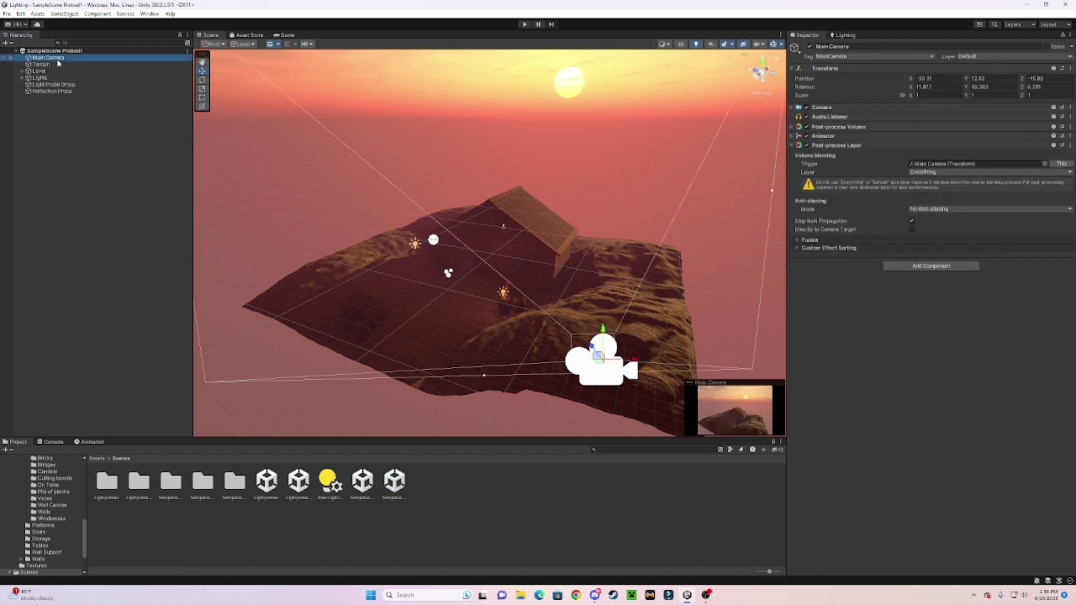
left_click(860, 36)
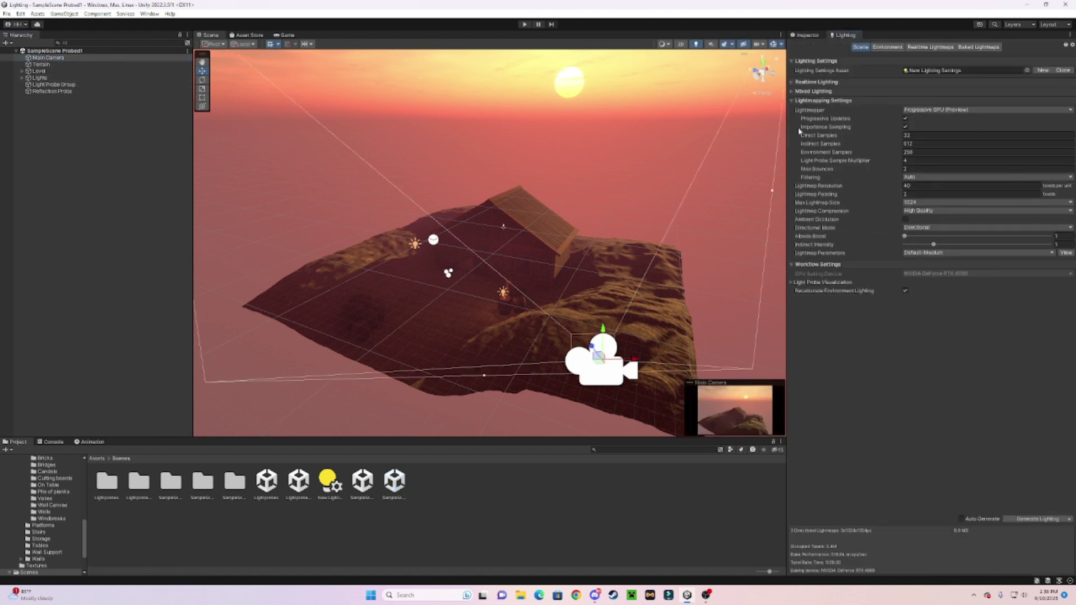
Review the Terrain object's component properties, clear the selection and view the whole terrain from a distance
left_click(41, 64)
left_click(807, 34)
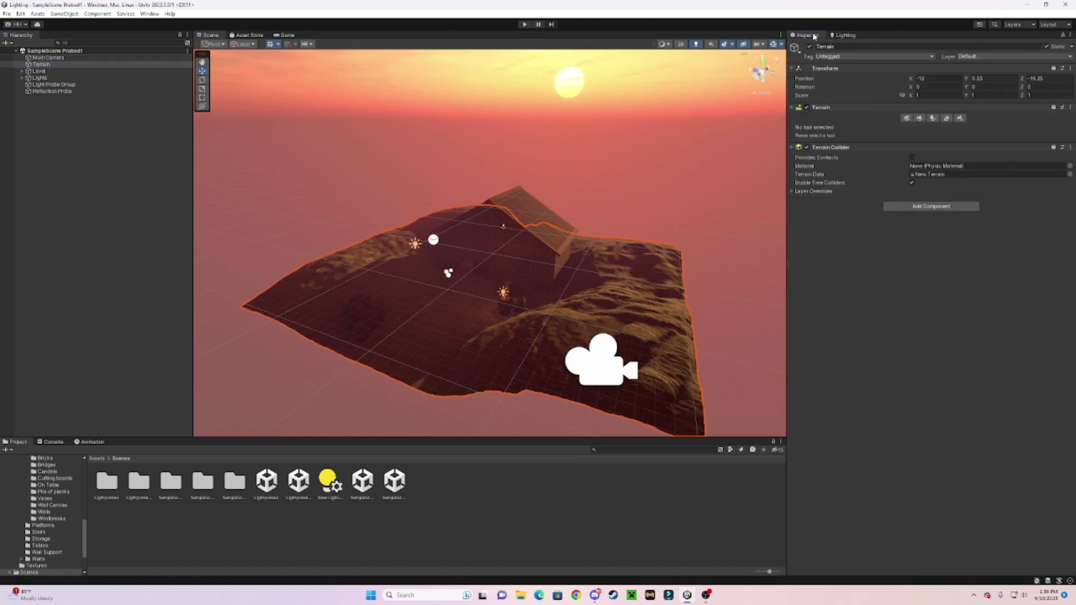
key("f")
left_click(530, 155)
key("w")
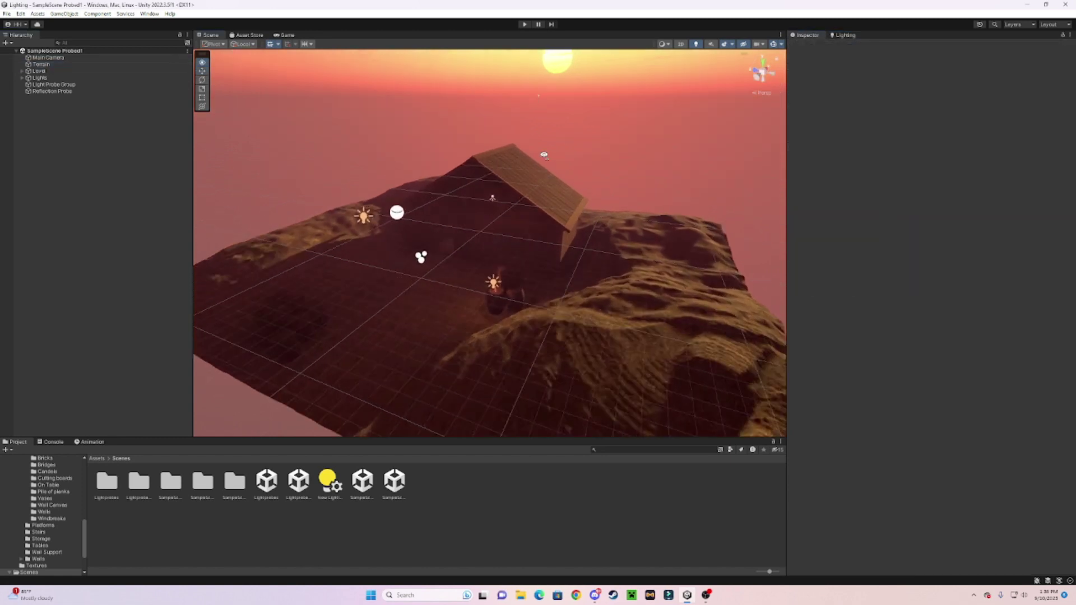
key("s")
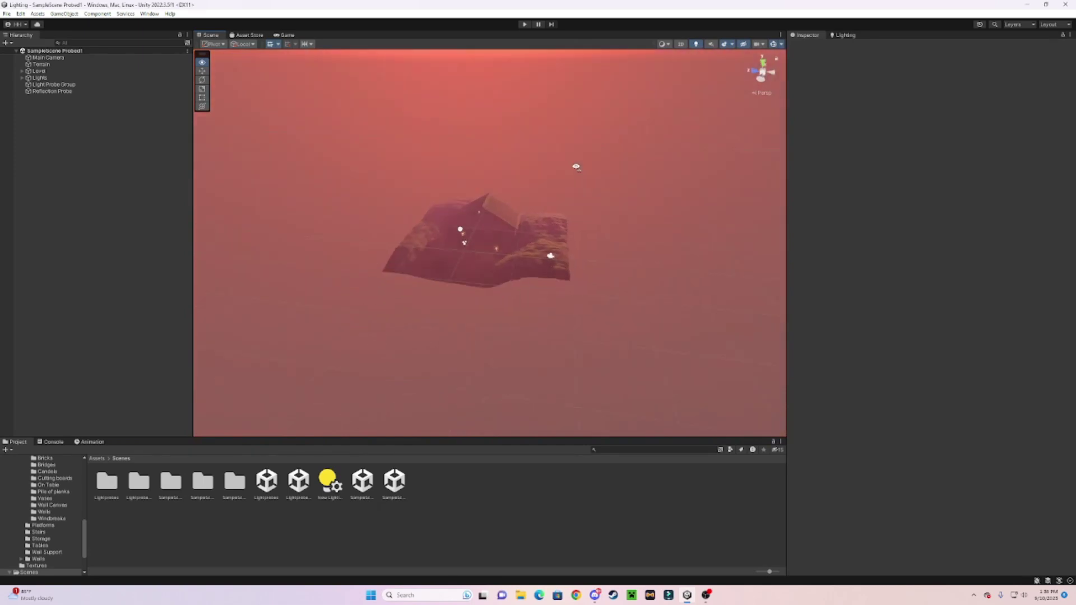